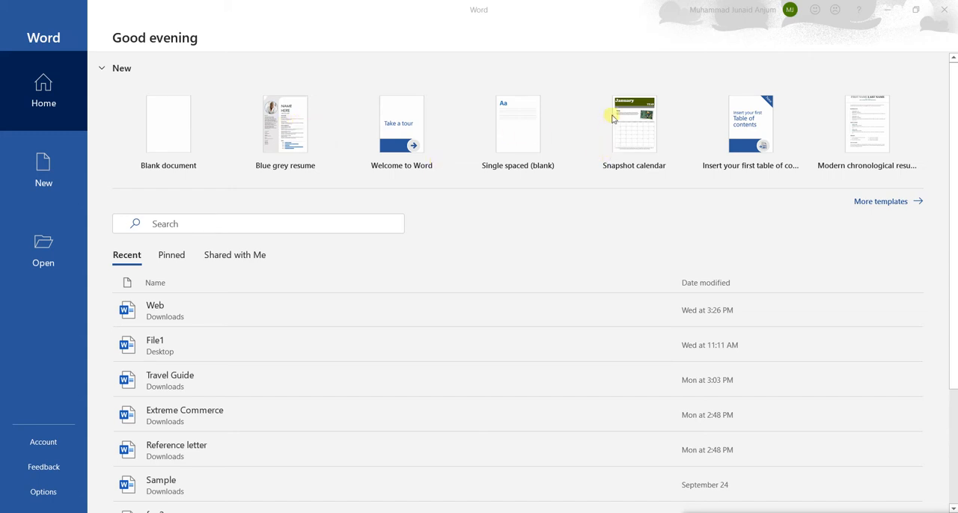
Create a new document from the Blue grey resume template.
{"action": "left_click", "coordinate": [272, 133]}
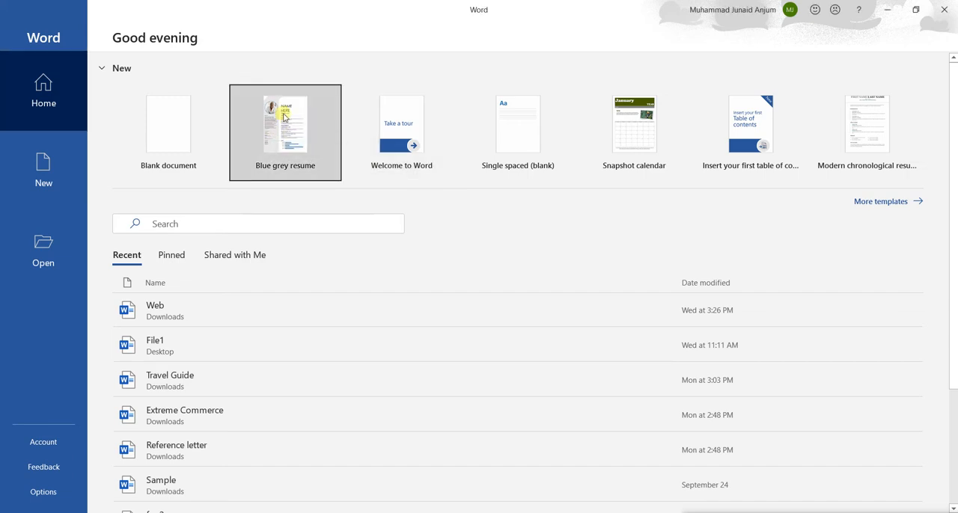
{"action": "double_click", "coordinate": [284, 117]}
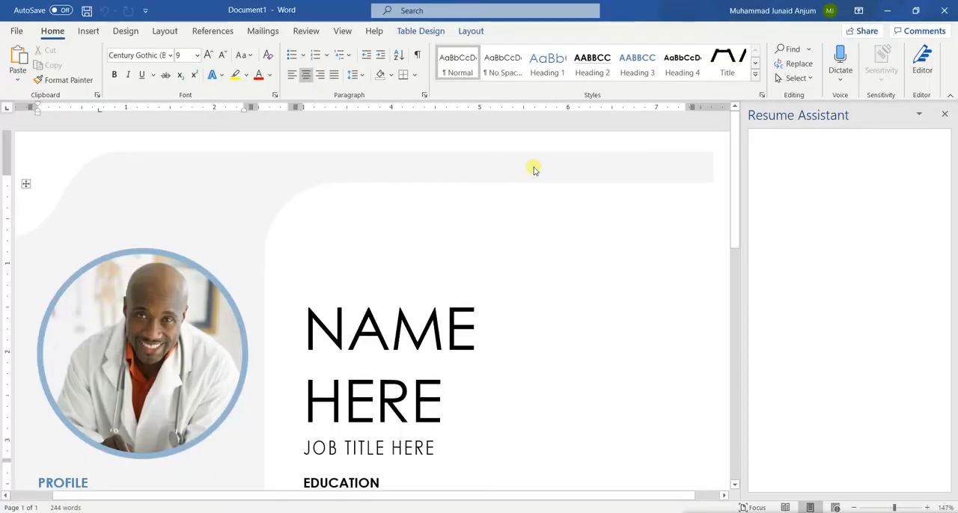
Examine the resume template's photo, profile, contact, hobbies, education, work experience and skills sections.
{"action": "scroll", "coordinate": [330, 271], "scroll_direction": "down", "scroll_amount": 3}
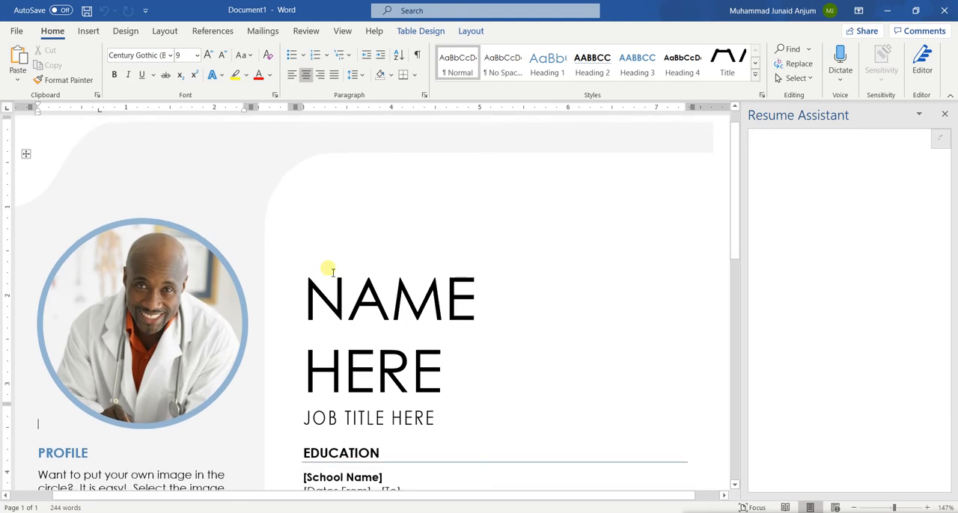
{"action": "scroll", "coordinate": [332, 271], "scroll_direction": "down", "scroll_amount": 8}
{"action": "scroll", "coordinate": [332, 271], "scroll_direction": "up", "scroll_amount": 3}
{"action": "scroll", "coordinate": [332, 270], "scroll_direction": "up", "scroll_amount": 2}
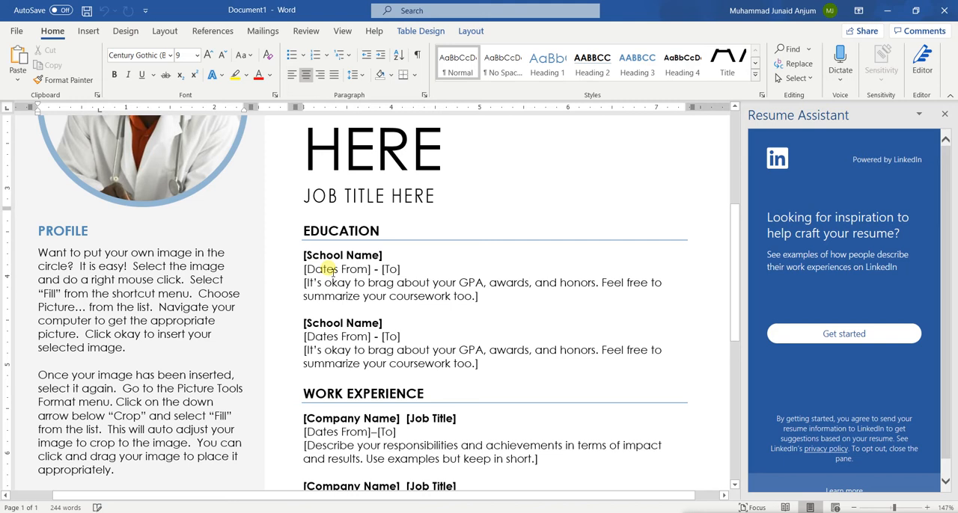
{"action": "scroll", "coordinate": [329, 271], "scroll_direction": "down", "scroll_amount": 7}
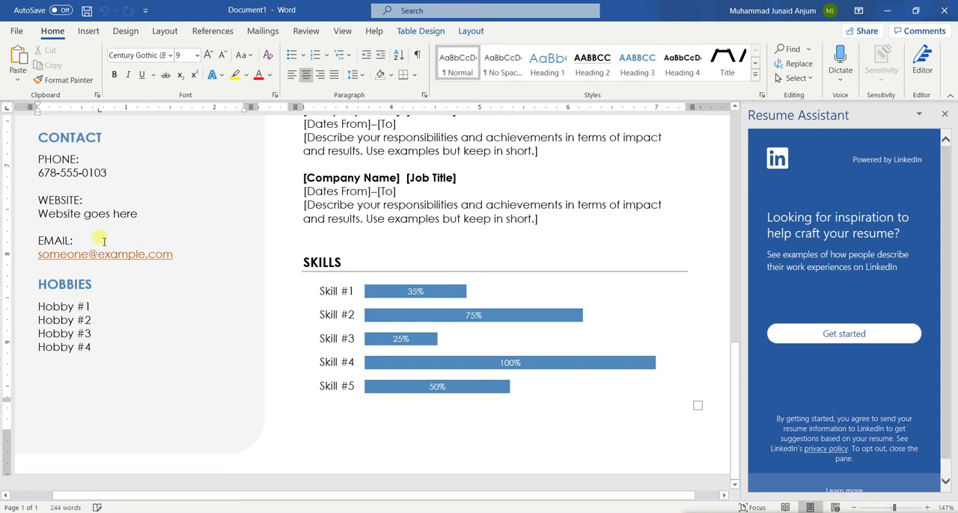
{"action": "scroll", "coordinate": [143, 238], "scroll_direction": "up", "scroll_amount": 3}
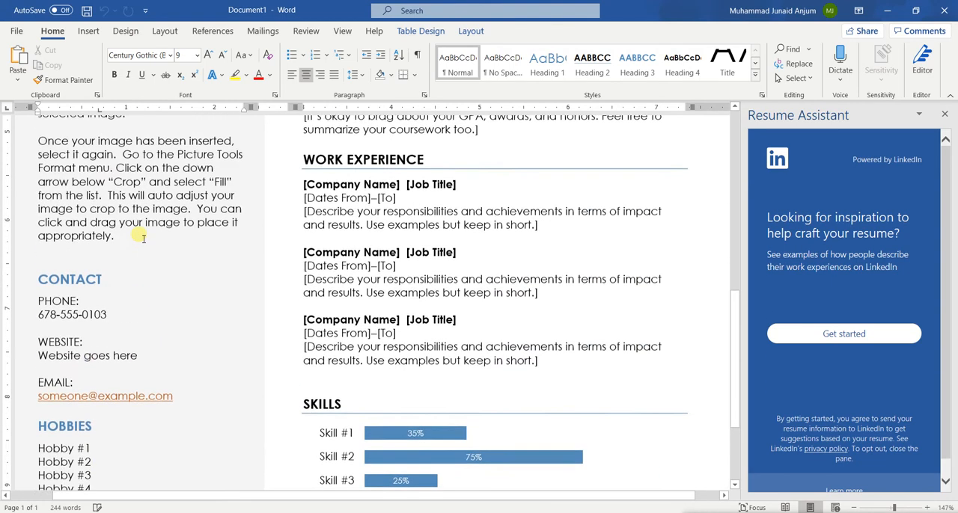
{"action": "scroll", "coordinate": [67, 150], "scroll_direction": "up", "scroll_amount": 7}
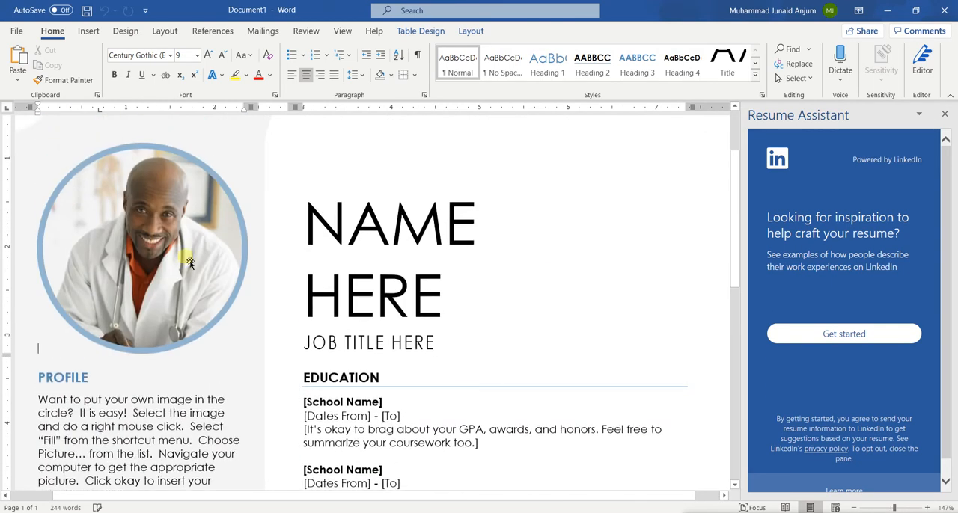
{"action": "scroll", "coordinate": [434, 400], "scroll_direction": "down", "scroll_amount": 6}
{"action": "scroll", "coordinate": [437, 401], "scroll_direction": "down", "scroll_amount": 5}
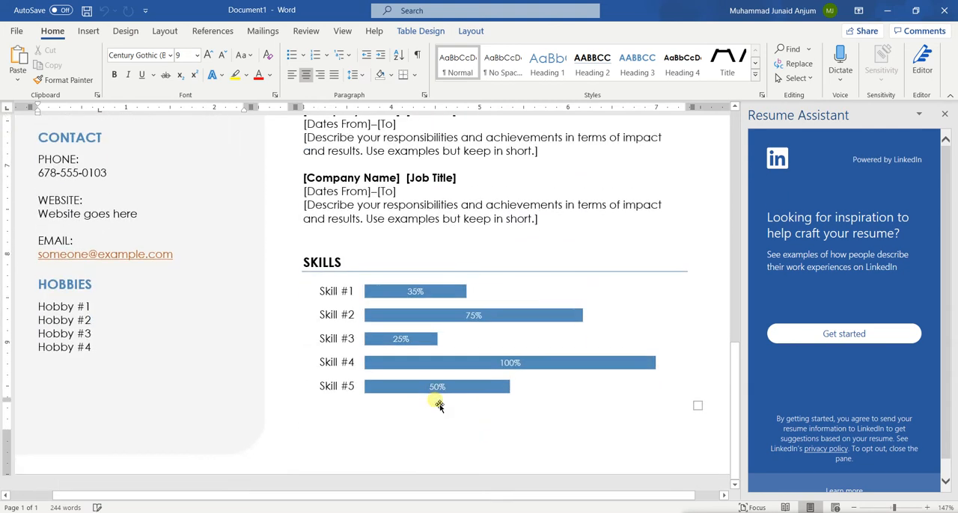
{"action": "scroll", "coordinate": [457, 395], "scroll_direction": "up", "scroll_amount": 4}
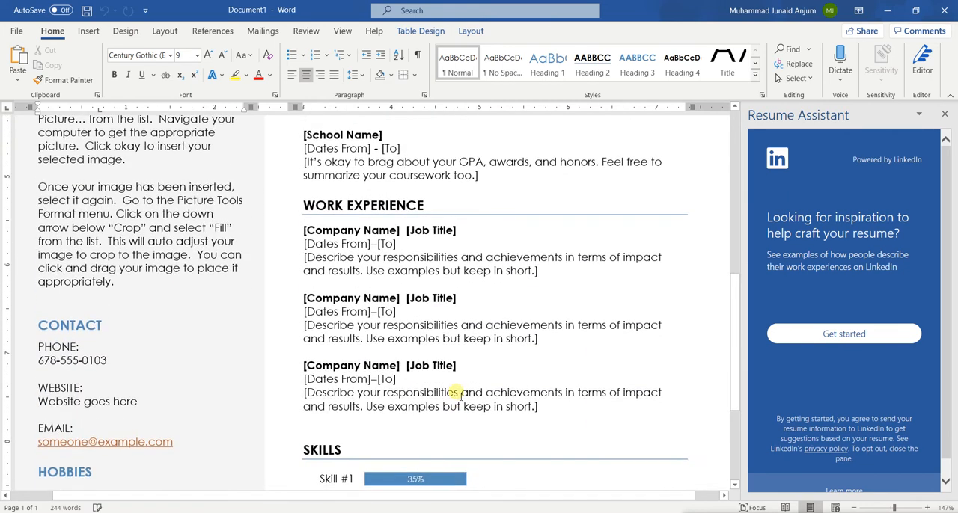
{"action": "scroll", "coordinate": [458, 397], "scroll_direction": "down", "scroll_amount": 3}
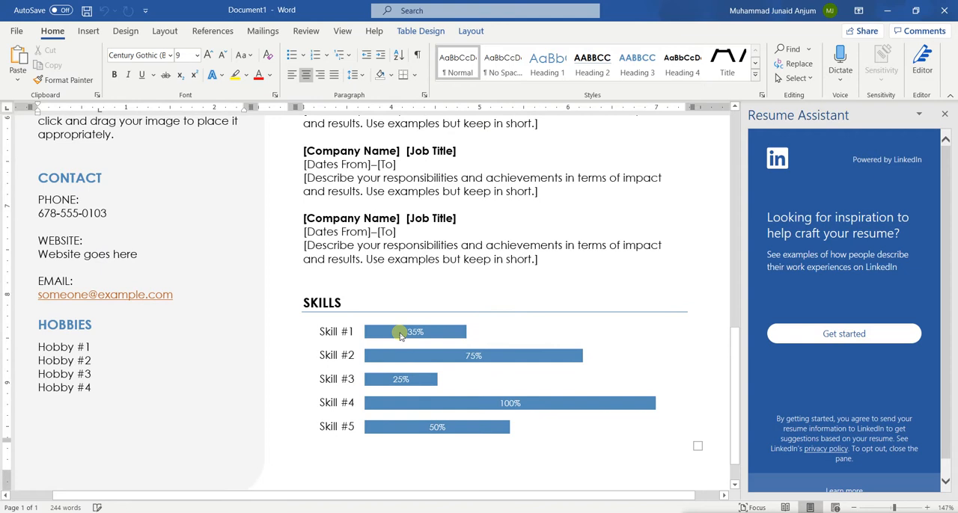
{"action": "left_click", "coordinate": [400, 335]}
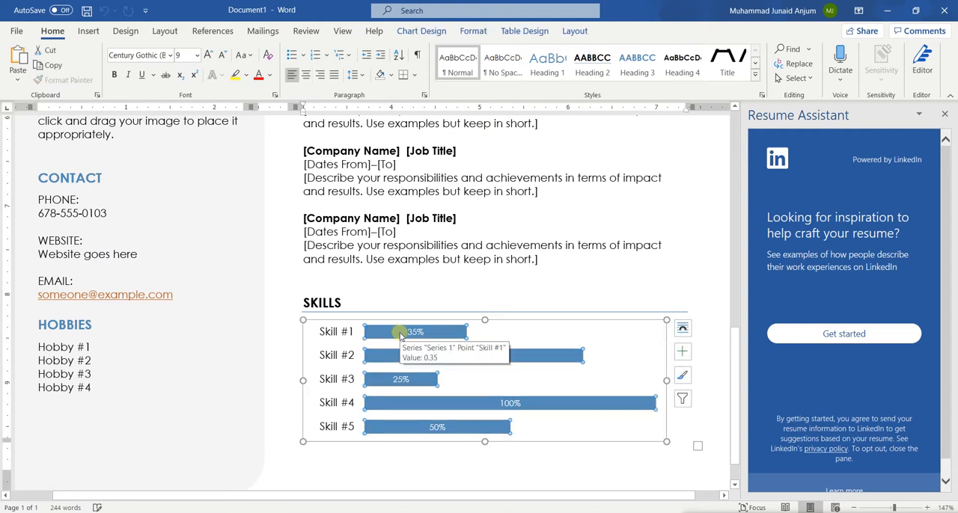
{"action": "left_click", "coordinate": [408, 219]}
{"action": "scroll", "coordinate": [414, 226], "scroll_direction": "up", "scroll_amount": 7}
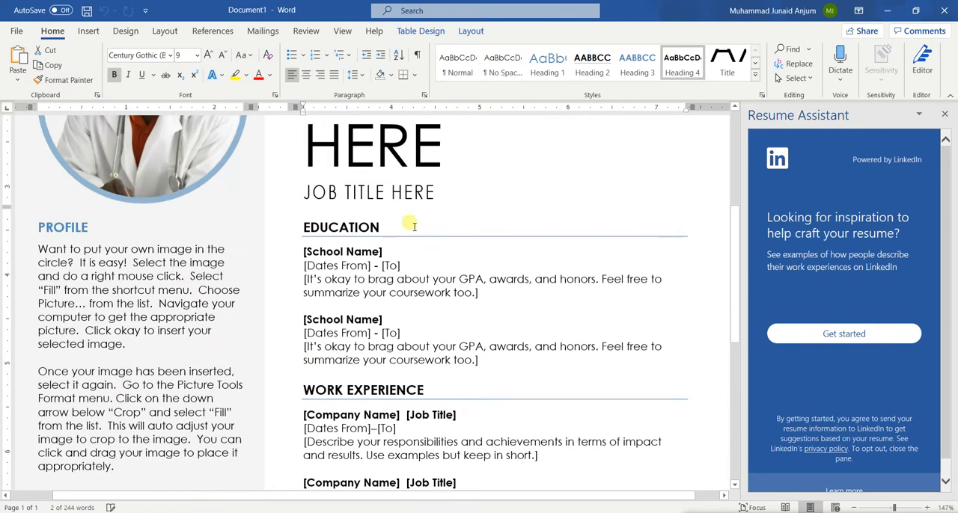
{"action": "scroll", "coordinate": [411, 221], "scroll_direction": "up", "scroll_amount": 5}
{"action": "scroll", "coordinate": [322, 248], "scroll_direction": "down", "scroll_amount": 8}
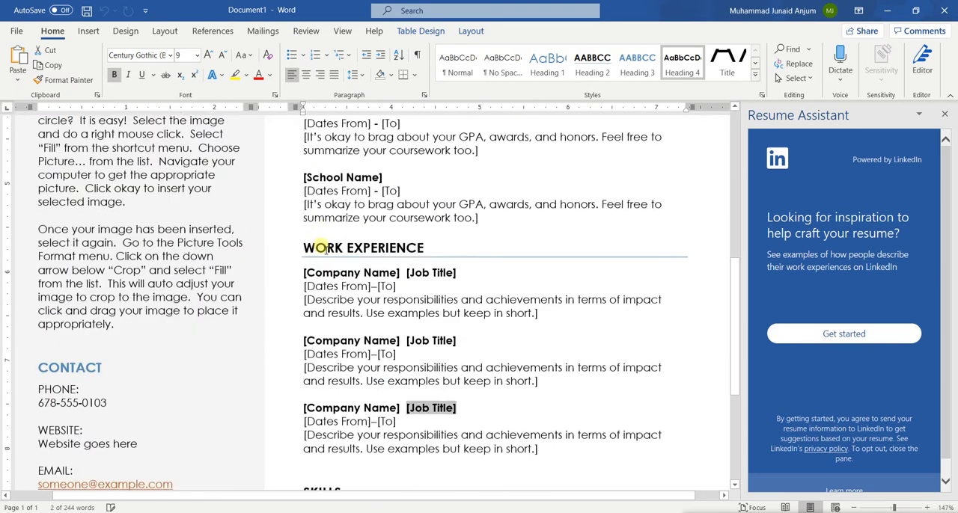
{"action": "scroll", "coordinate": [317, 249], "scroll_direction": "down", "scroll_amount": 3}
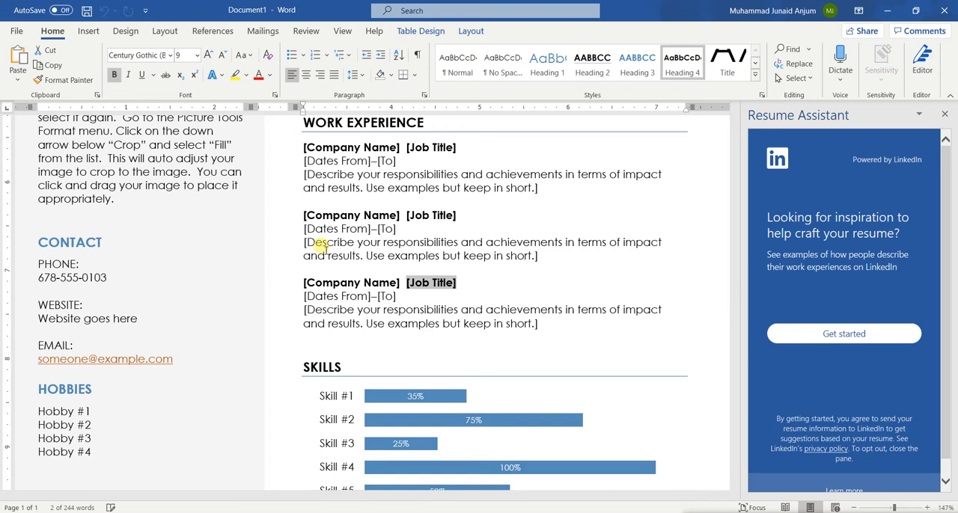
{"action": "scroll", "coordinate": [319, 247], "scroll_direction": "down", "scroll_amount": 1}
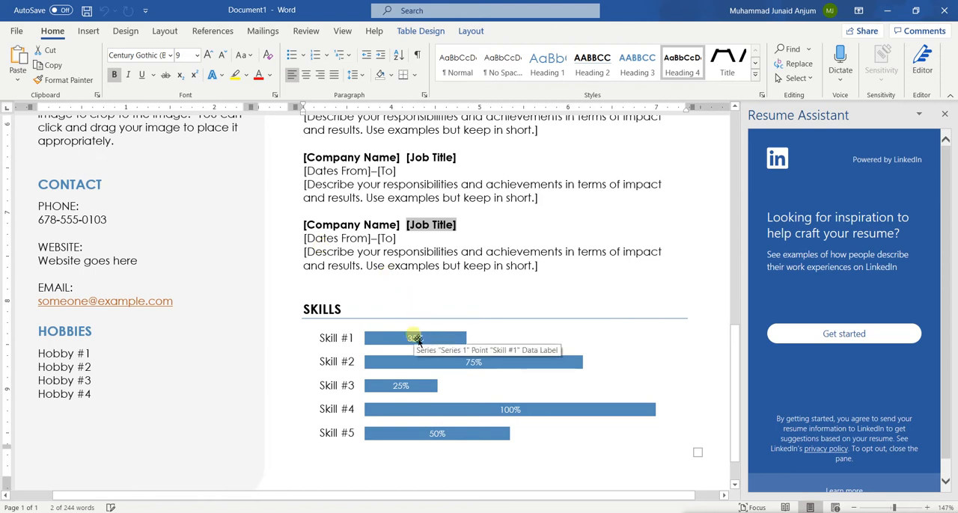
Open the data behind the Skills bar chart for editing.
{"action": "left_click", "coordinate": [380, 340]}
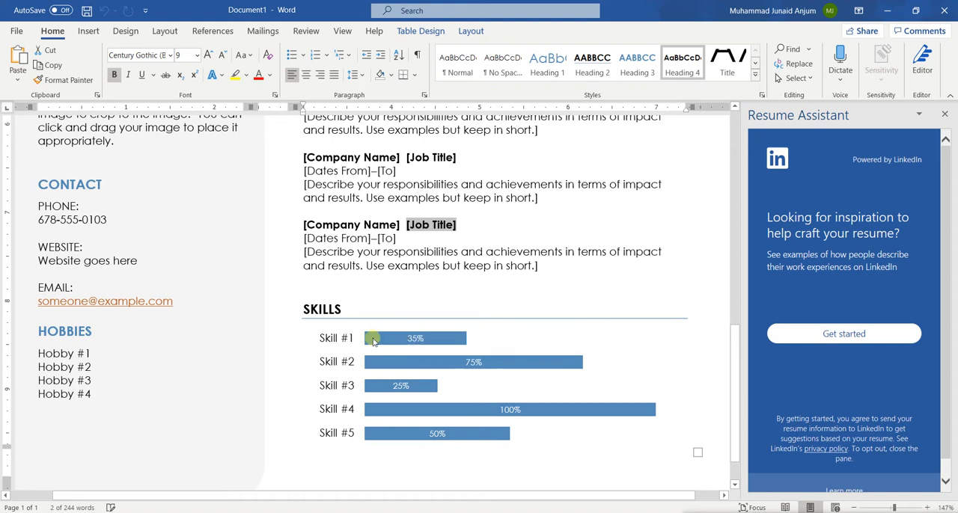
{"action": "triple_click", "coordinate": [402, 265]}
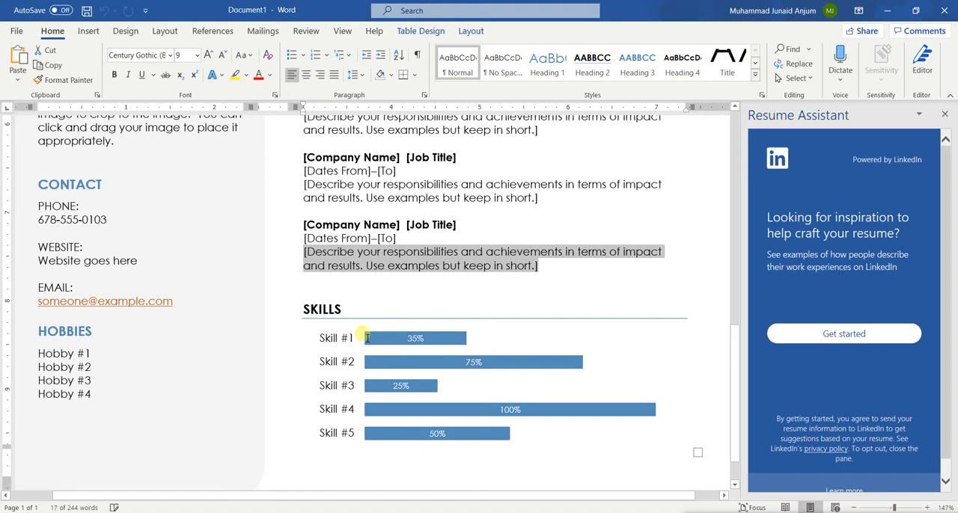
{"action": "left_click", "coordinate": [419, 348]}
{"action": "left_click", "coordinate": [416, 343]}
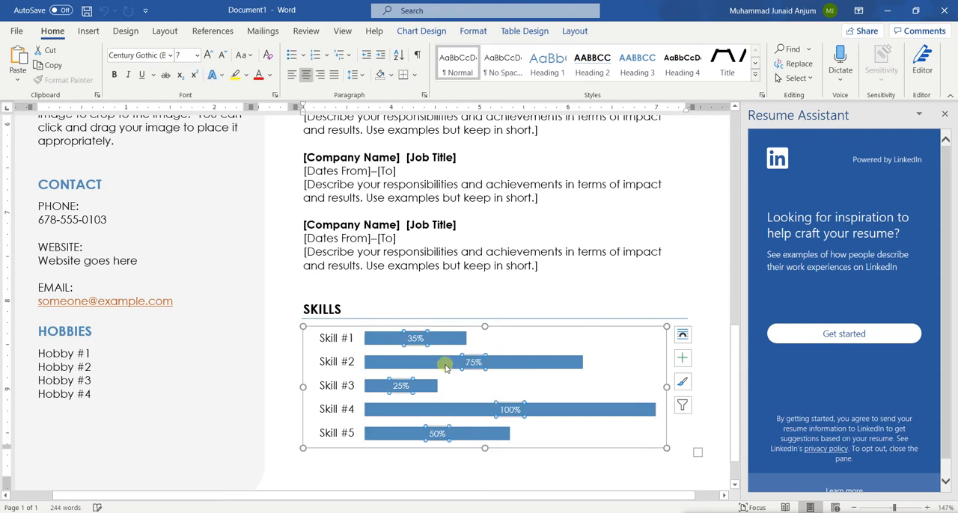
{"action": "right_click", "coordinate": [472, 364]}
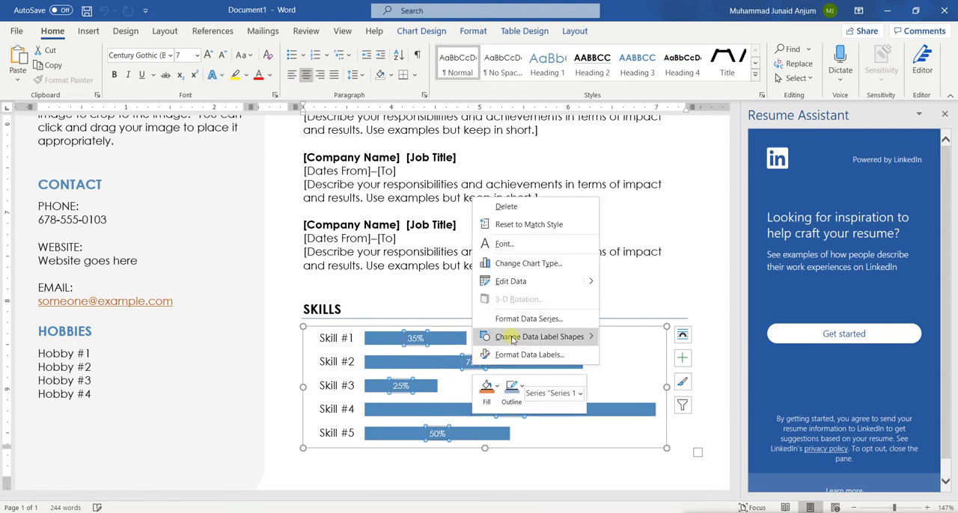
{"action": "left_click", "coordinate": [512, 283]}
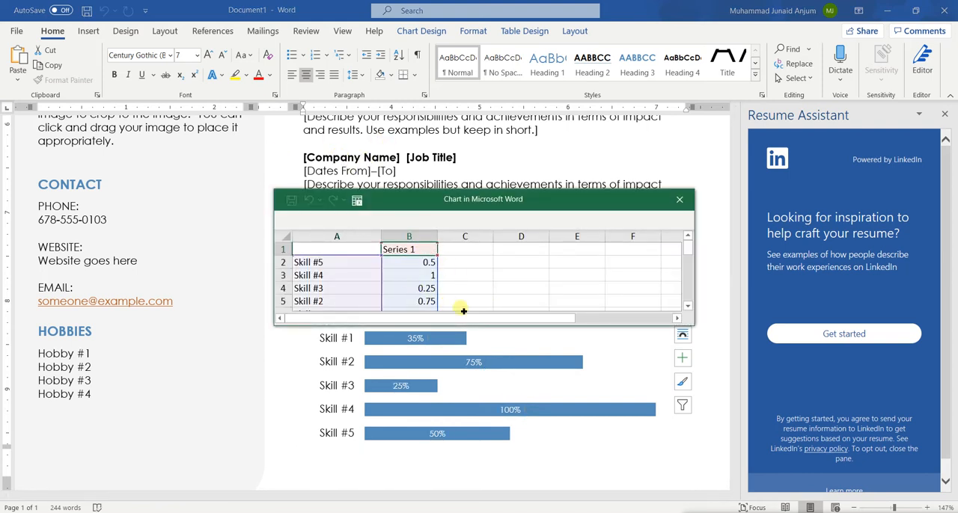
Move the chart data sheet up and enlarge it to show all five skill rows, and close it.
{"action": "left_click", "coordinate": [442, 206]}
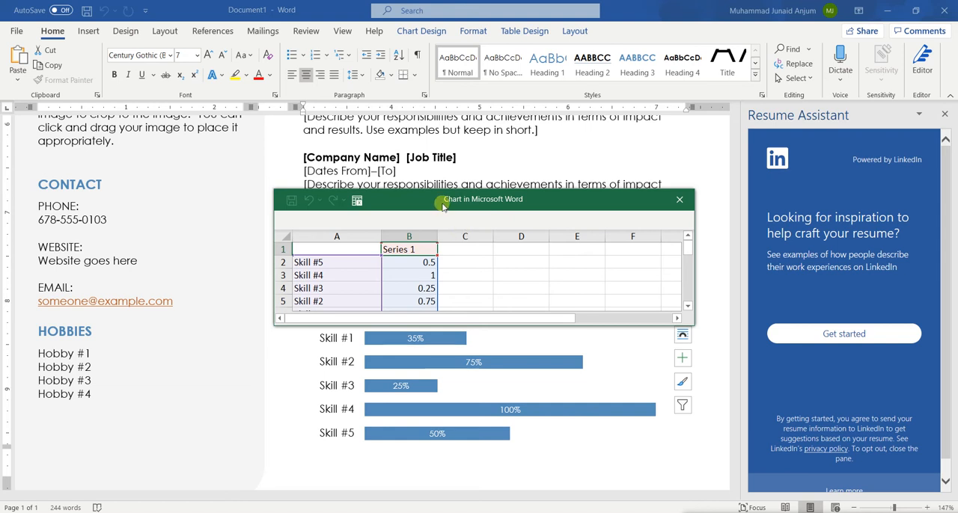
{"action": "left_click_drag", "start_coordinate": [443, 206], "coordinate": [443, 169]}
{"action": "left_click", "coordinate": [355, 166]}
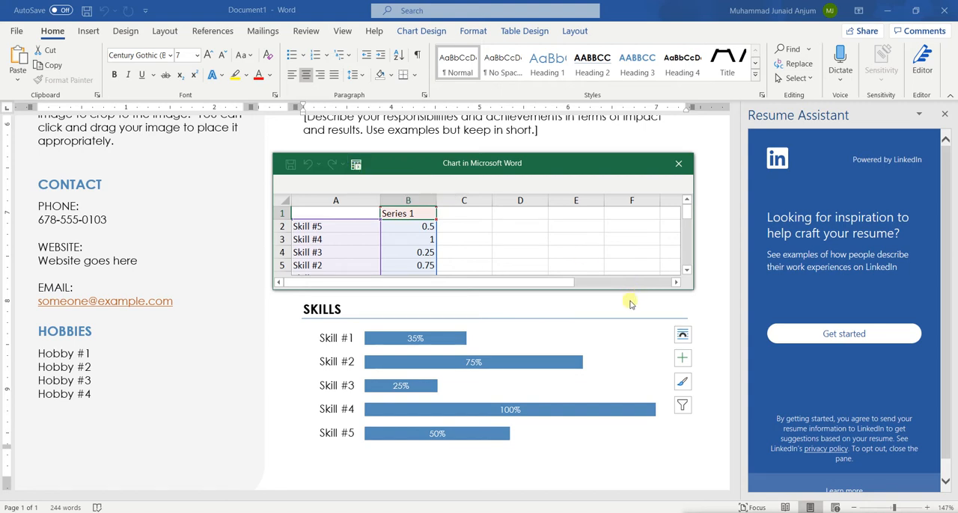
{"action": "left_click_drag", "start_coordinate": [634, 290], "coordinate": [635, 361]}
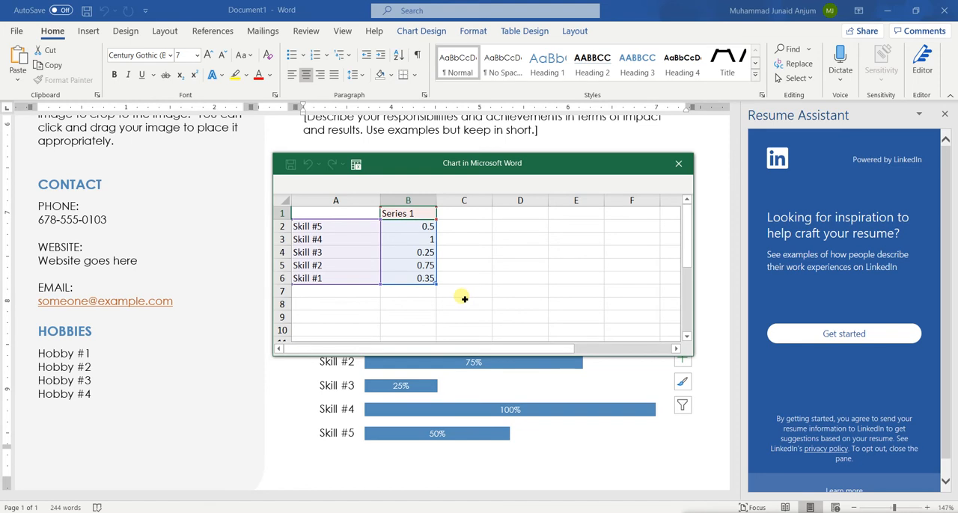
{"action": "left_click", "coordinate": [679, 164]}
{"action": "scroll", "coordinate": [278, 232], "scroll_direction": "up", "scroll_amount": 10}
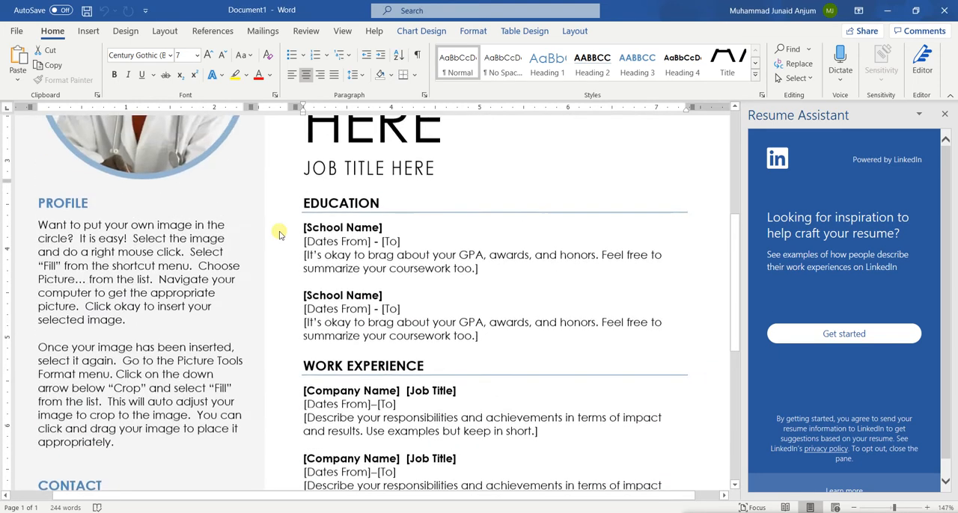
{"action": "scroll", "coordinate": [278, 235], "scroll_direction": "down", "scroll_amount": 8}
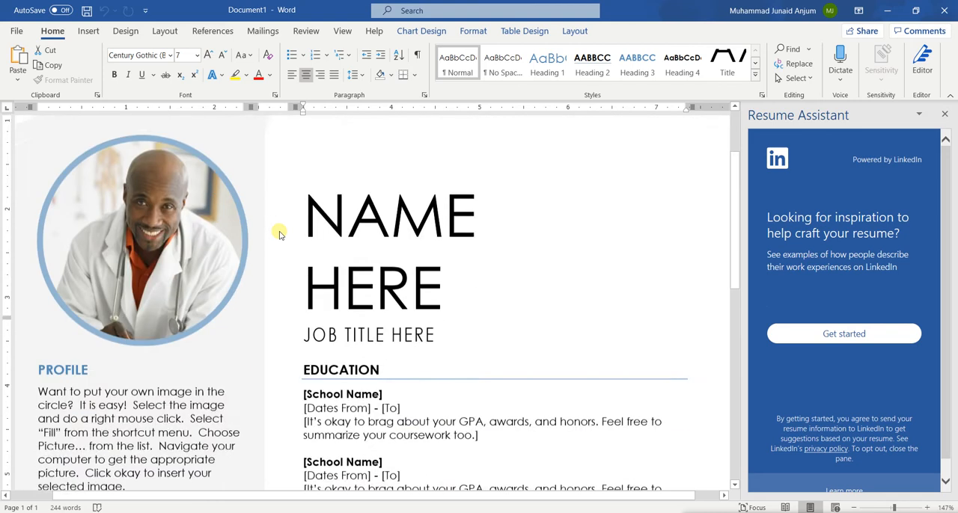
{"action": "scroll", "coordinate": [279, 235], "scroll_direction": "down", "scroll_amount": 5}
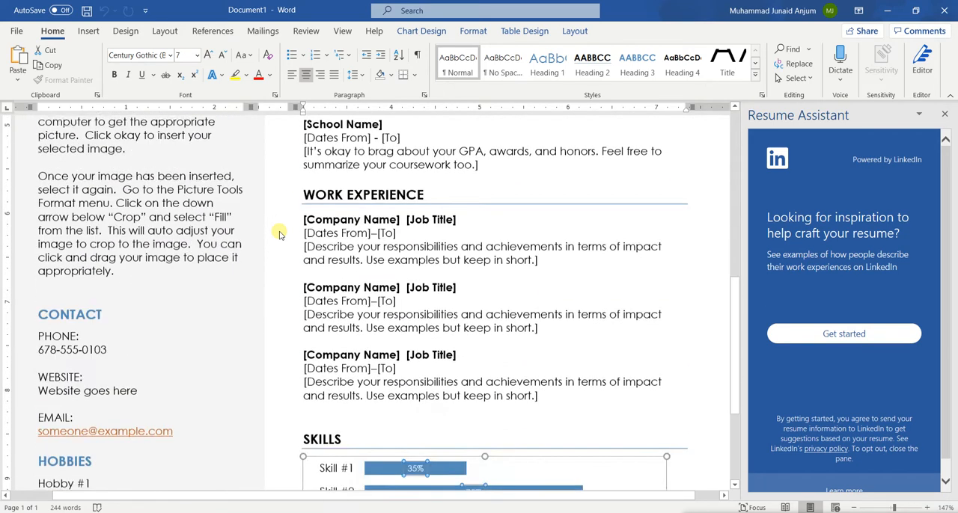
{"action": "scroll", "coordinate": [278, 234], "scroll_direction": "up", "scroll_amount": 13}
{"action": "scroll", "coordinate": [278, 234], "scroll_direction": "up", "scroll_amount": 1}
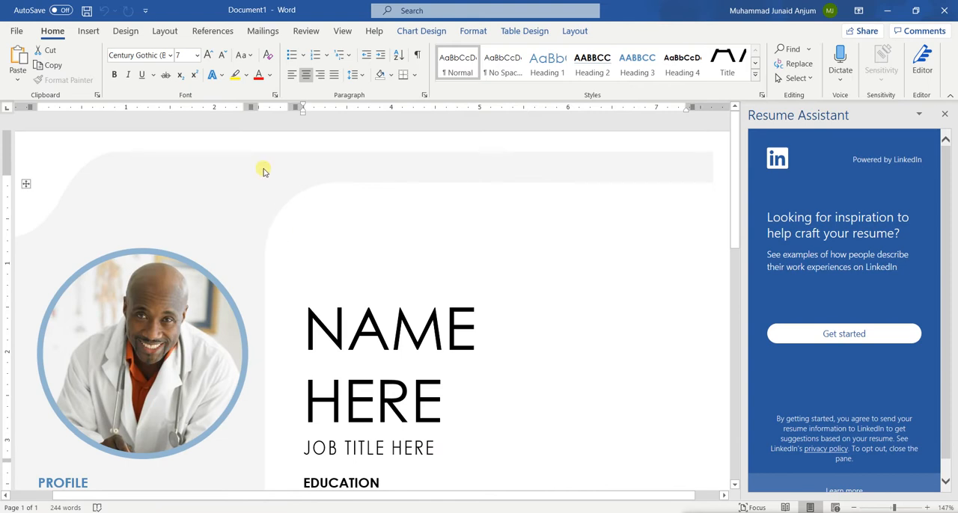
Create a blank document and close the resume document without saving it.
{"action": "left_click", "coordinate": [17, 32]}
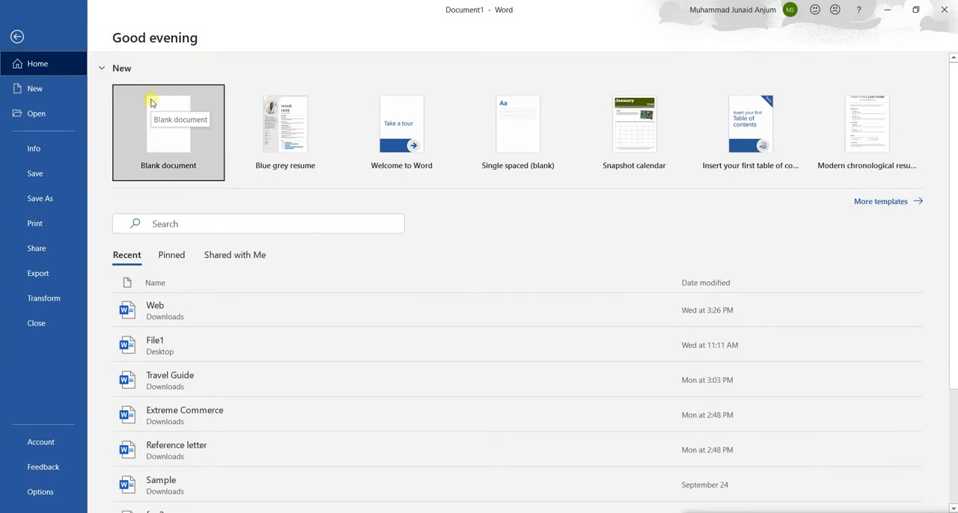
{"action": "left_click", "coordinate": [144, 135]}
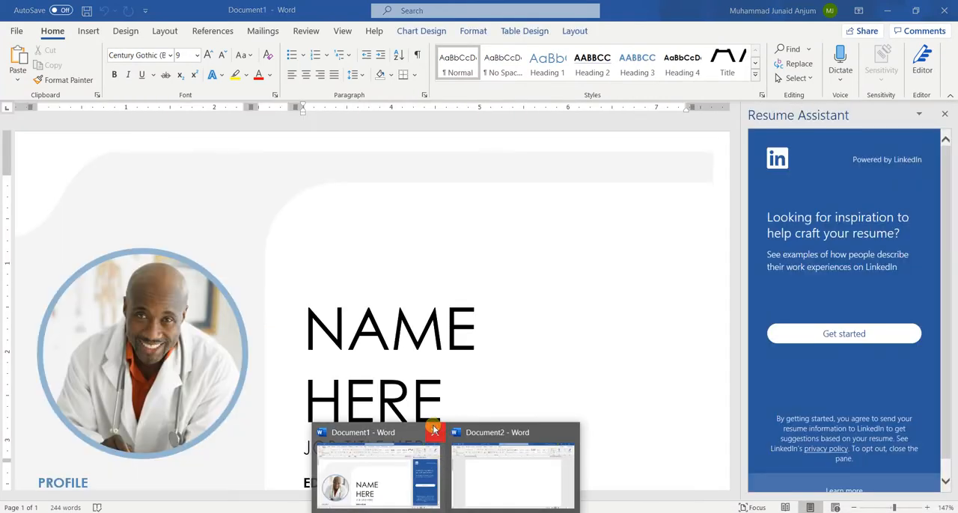
{"action": "left_click", "coordinate": [434, 430]}
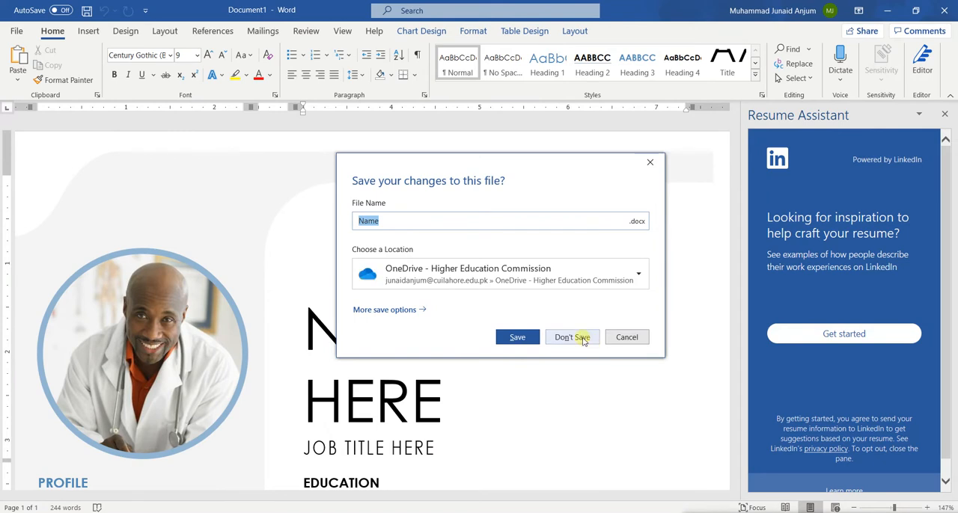
{"action": "left_click", "coordinate": [582, 337]}
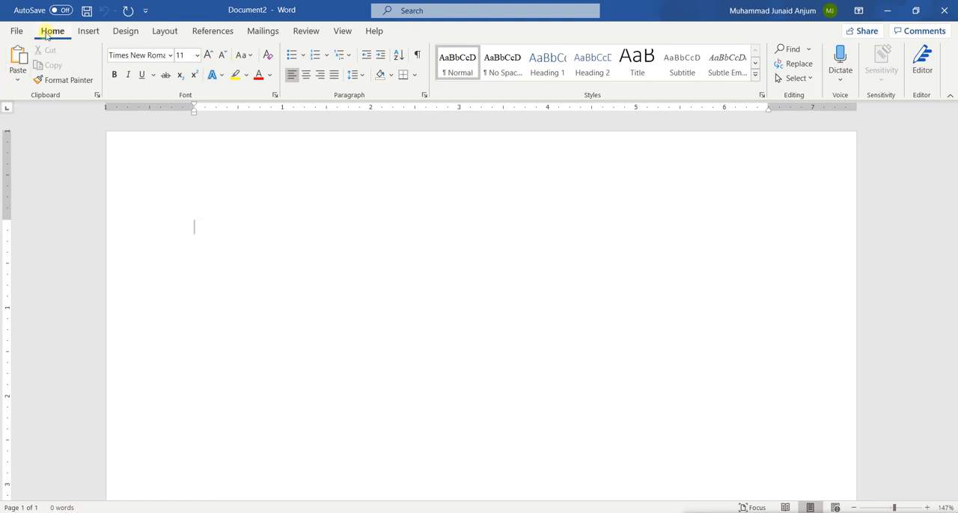
Survey the available insert, design, layout, review, view and help commands in the blank document.
{"action": "left_click", "coordinate": [87, 31]}
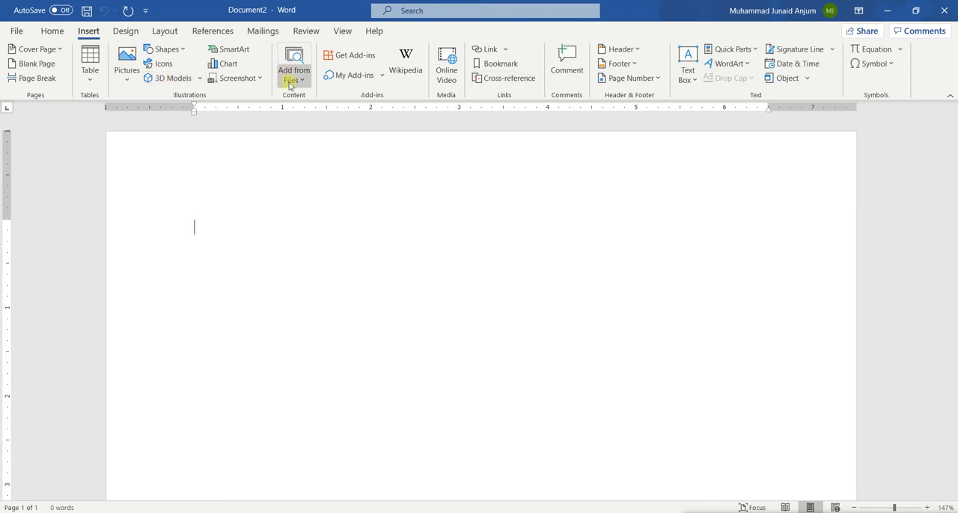
{"action": "left_click", "coordinate": [120, 33]}
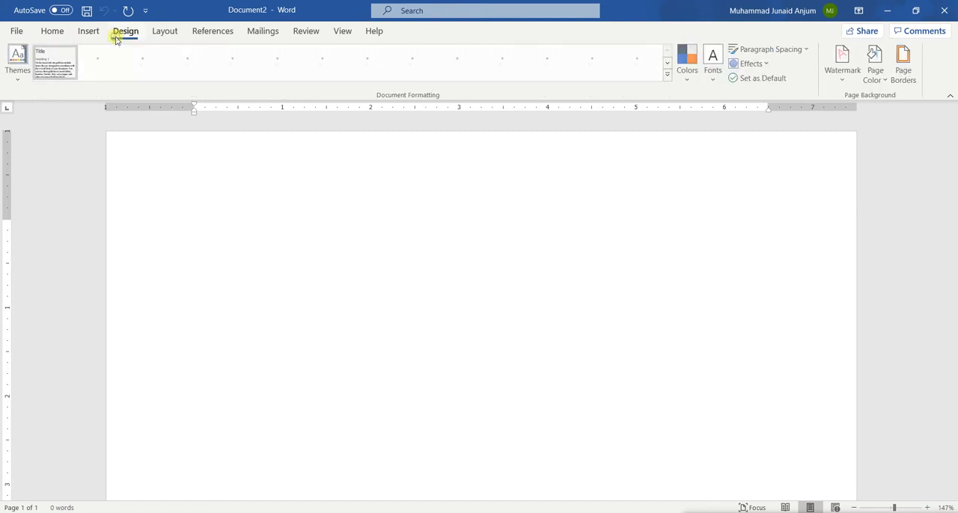
{"action": "left_click", "coordinate": [164, 28]}
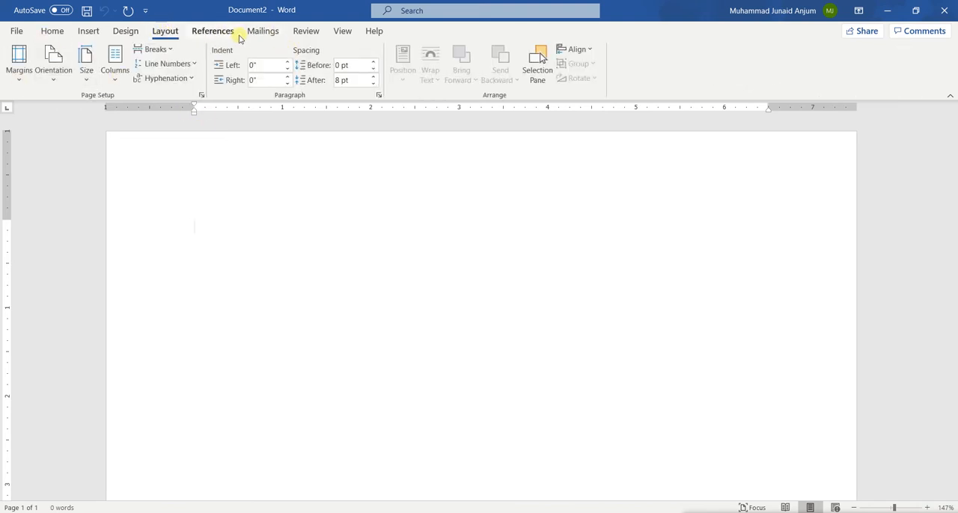
{"action": "left_click", "coordinate": [307, 31]}
{"action": "left_click", "coordinate": [342, 31]}
{"action": "left_click", "coordinate": [376, 32]}
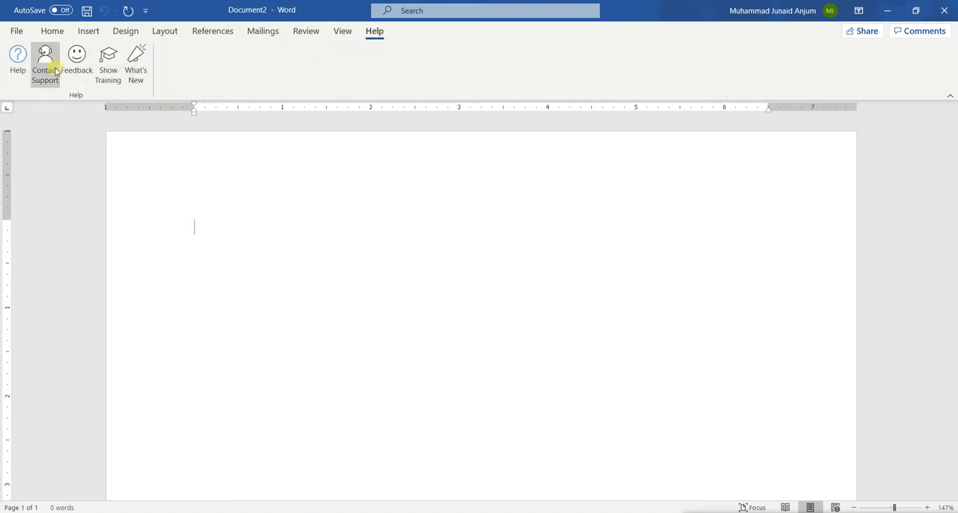
Look over the home commands and the start page's templates and recent files, and return to the blank document.
{"action": "left_click", "coordinate": [50, 32]}
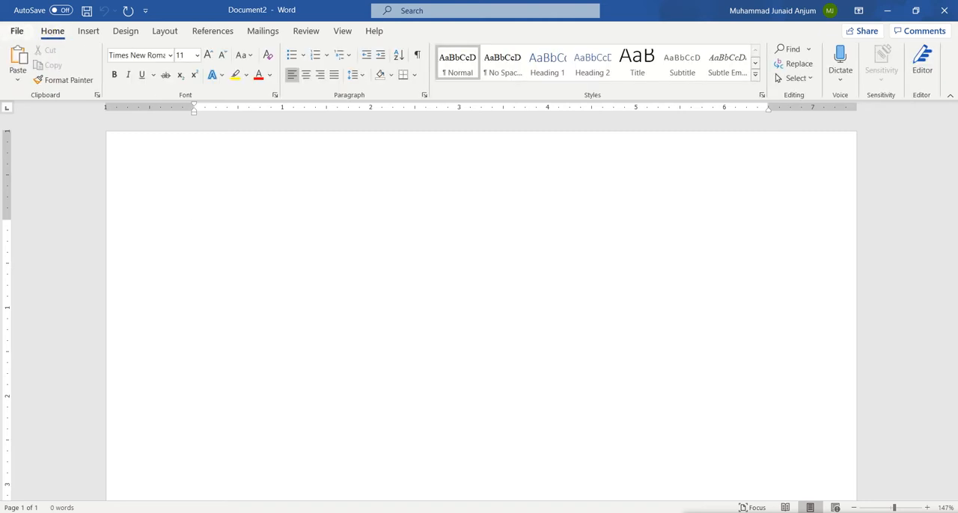
{"action": "left_click", "coordinate": [16, 31]}
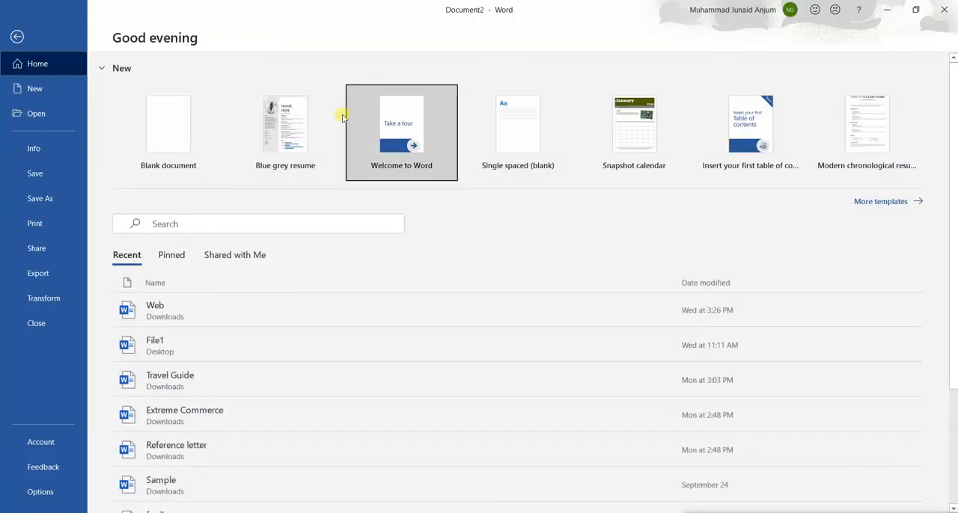
{"action": "left_click", "coordinate": [18, 35]}
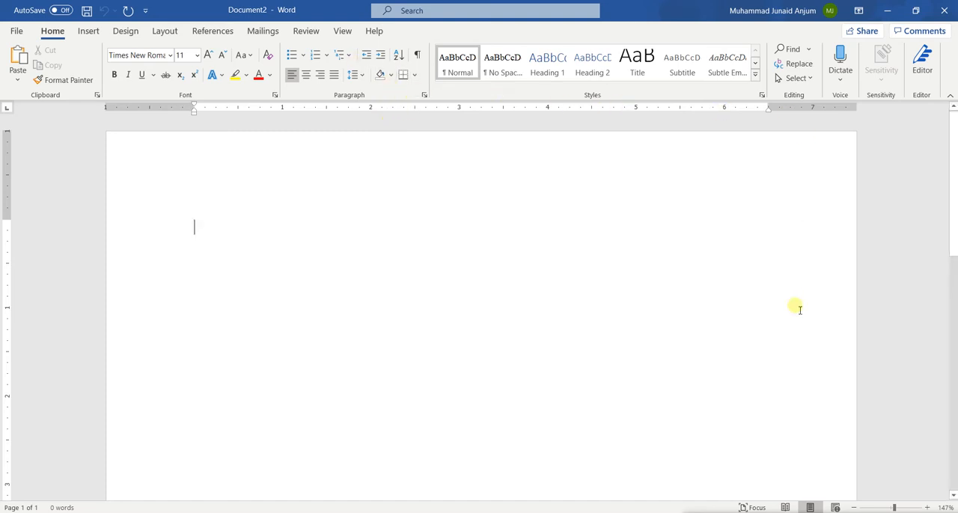
{"action": "mouse_move", "coordinate": [414, 511]}
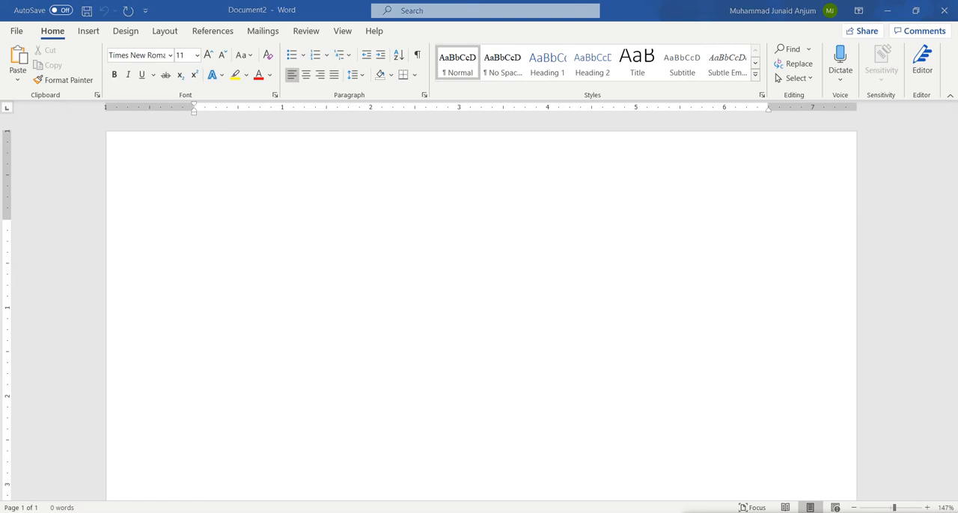
{"action": "left_click", "coordinate": [817, 512]}
{"action": "left_click", "coordinate": [817, 512]}
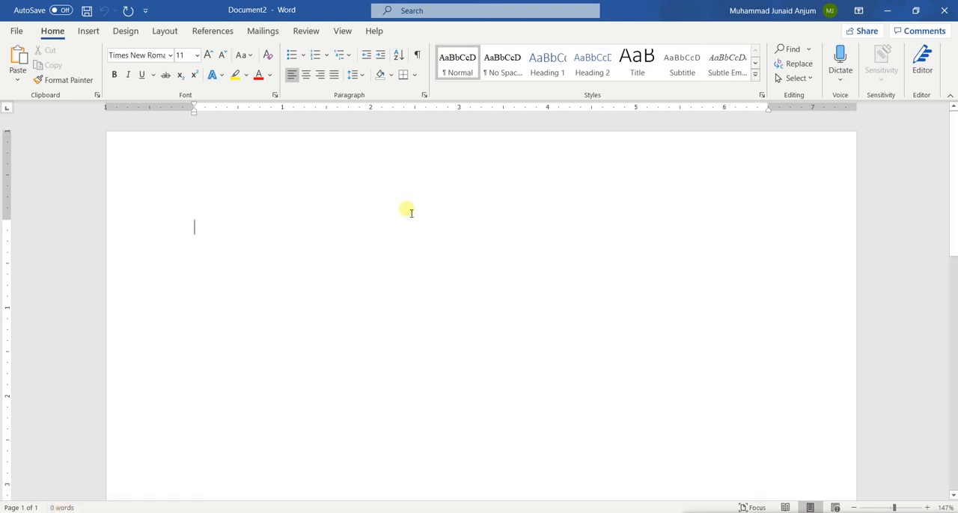
Write a one-line sentence beginning "My name is" followed by the person's first name.
{"action": "type", "text": "My "}
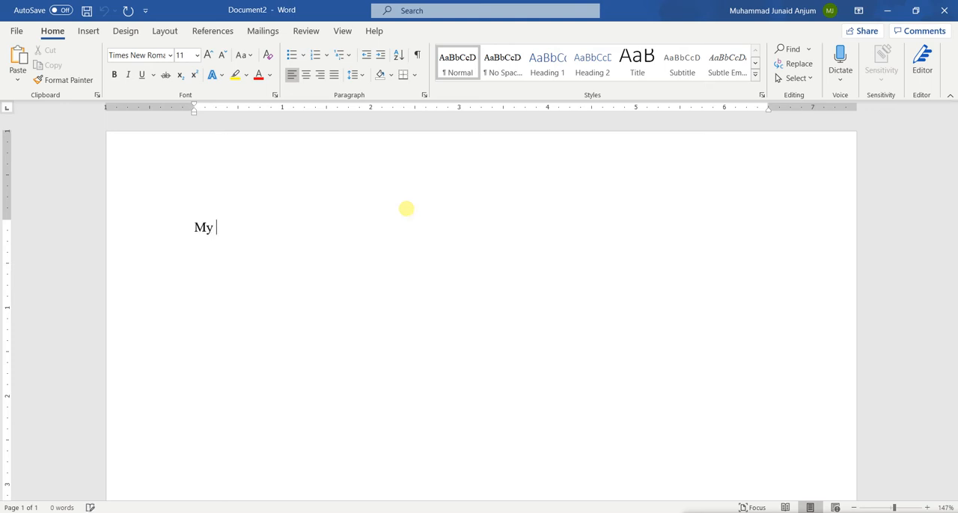
{"action": "type", "text": "name is Juna"}
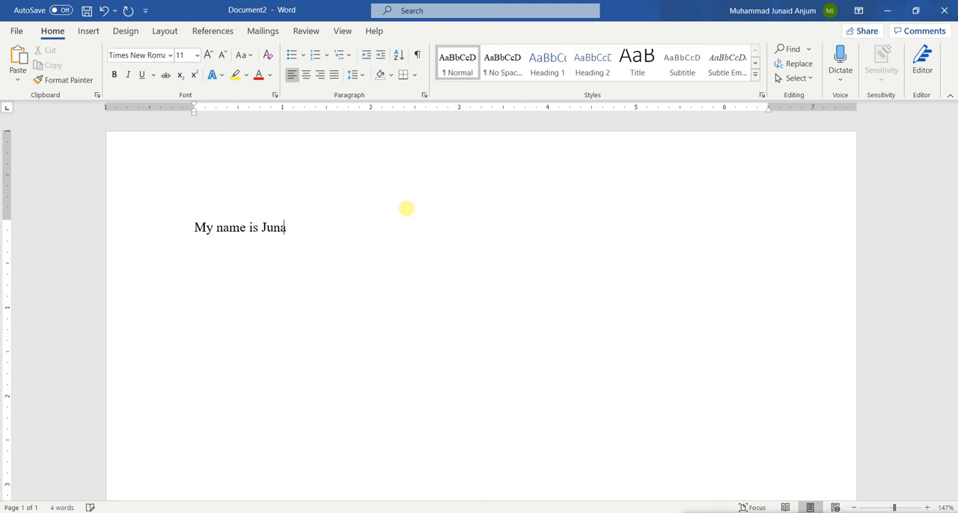
{"action": "type", "text": "id"}
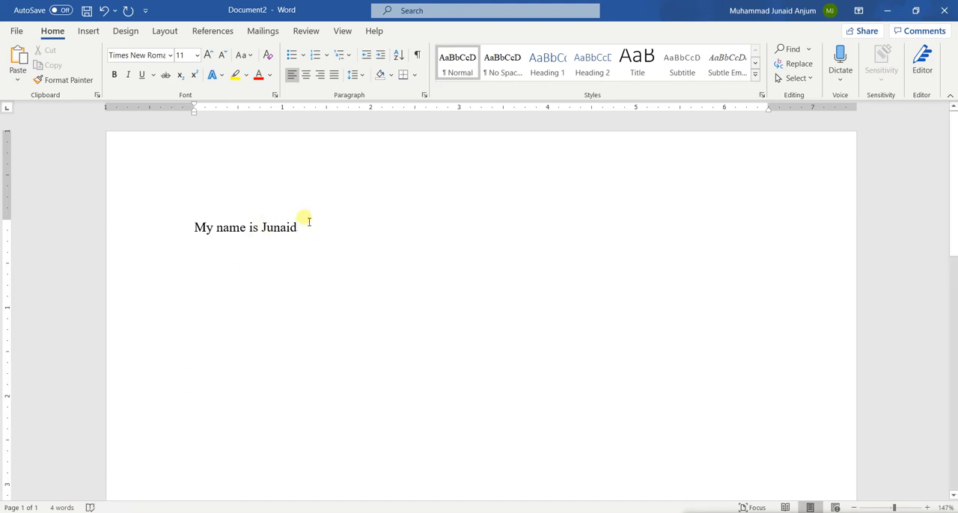
Remove the word "is" from the sentence and run an Editor proofing check on it.
{"action": "key", "text": "BackSpace"}
{"action": "key", "text": "BackSpace"}
{"action": "key", "text": "BackSpace"}
{"action": "left_click", "coordinate": [288, 229]}
{"action": "left_click", "coordinate": [90, 508]}
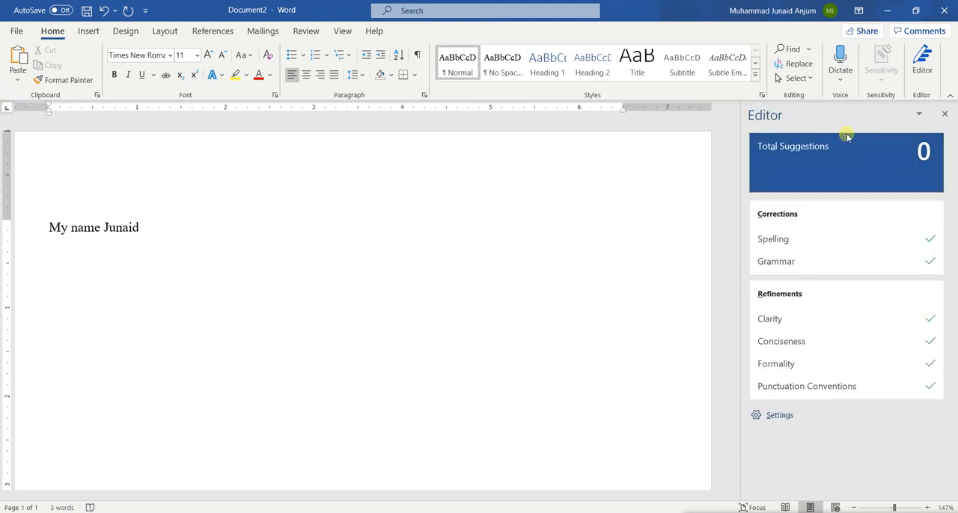
{"action": "left_click", "coordinate": [945, 113]}
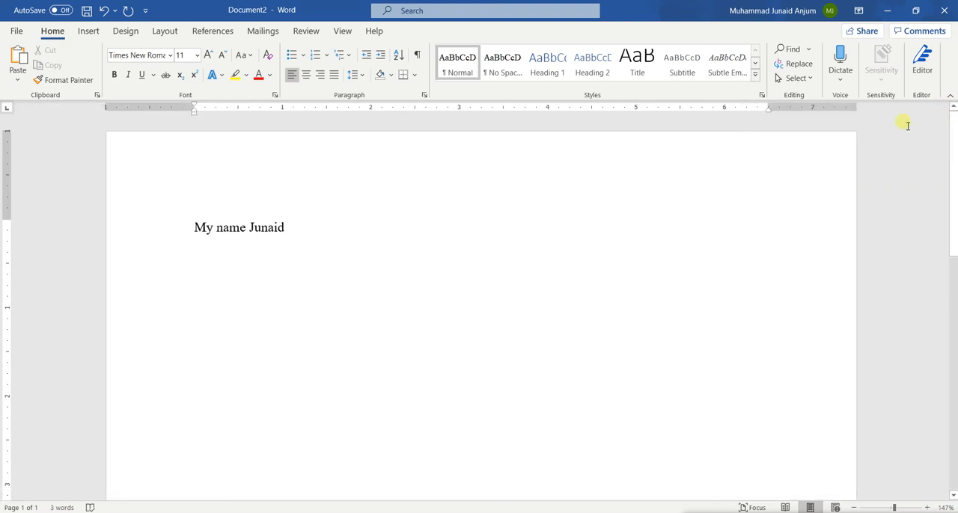
Shorten "name" to the misspelling "na" and review the Editor's spelling suggestions for it.
{"action": "key", "text": "Left"}
{"action": "key", "text": "Left"}
{"action": "key", "text": "BackSpace"}
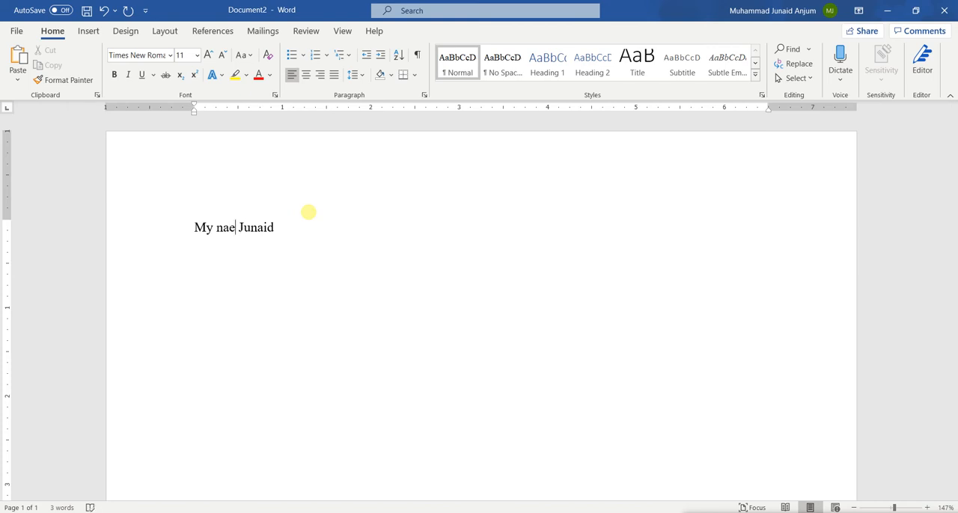
{"action": "key", "text": "Delete"}
{"action": "left_click", "coordinate": [90, 508]}
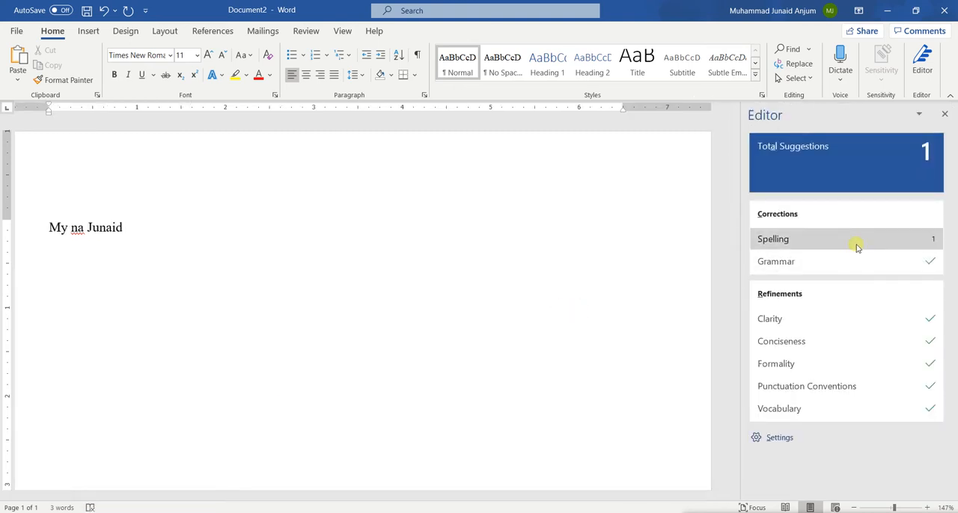
{"action": "left_click", "coordinate": [879, 239]}
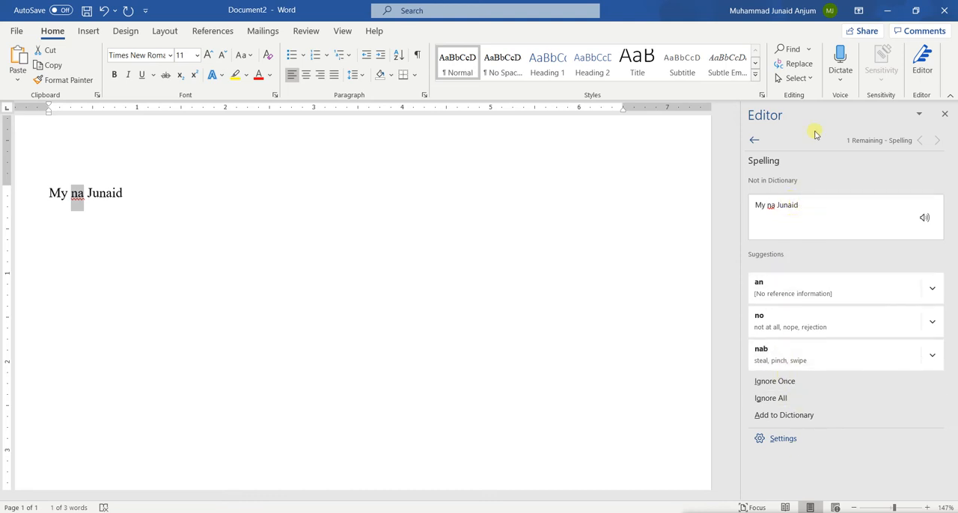
{"action": "left_click", "coordinate": [945, 114]}
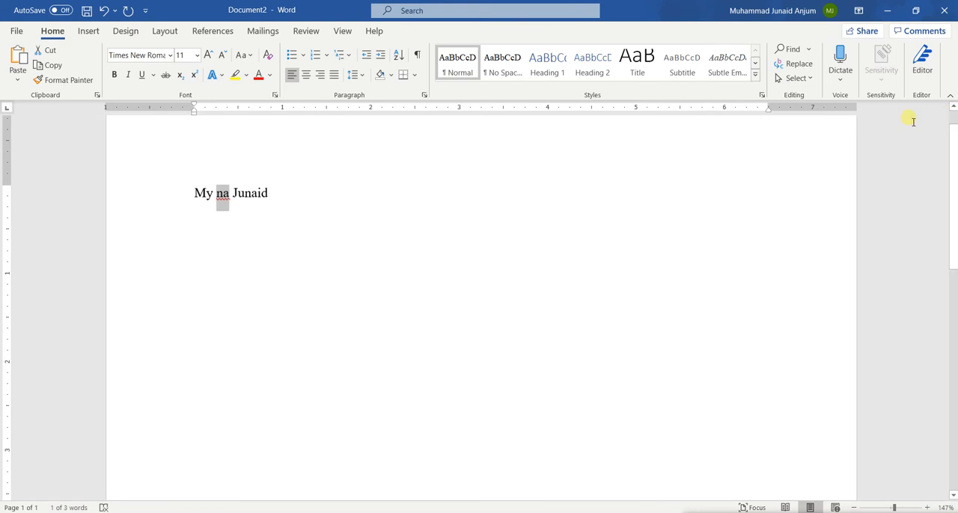
Correct "na" so the sentence starts with "My name is" again, and end it with a period.
{"action": "left_click", "coordinate": [217, 275]}
{"action": "type", "text": "e"}
{"action": "key", "text": "Left"}
{"action": "type", "text": "m"}
{"action": "key", "text": "Right"}
{"action": "type", "text": "is"}
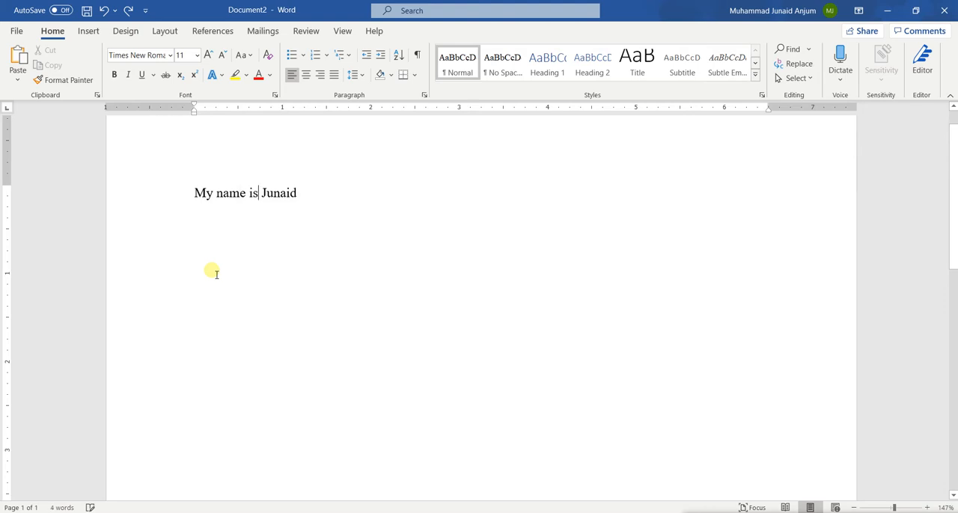
{"action": "left_click", "coordinate": [310, 193]}
{"action": "type", "text": "."}
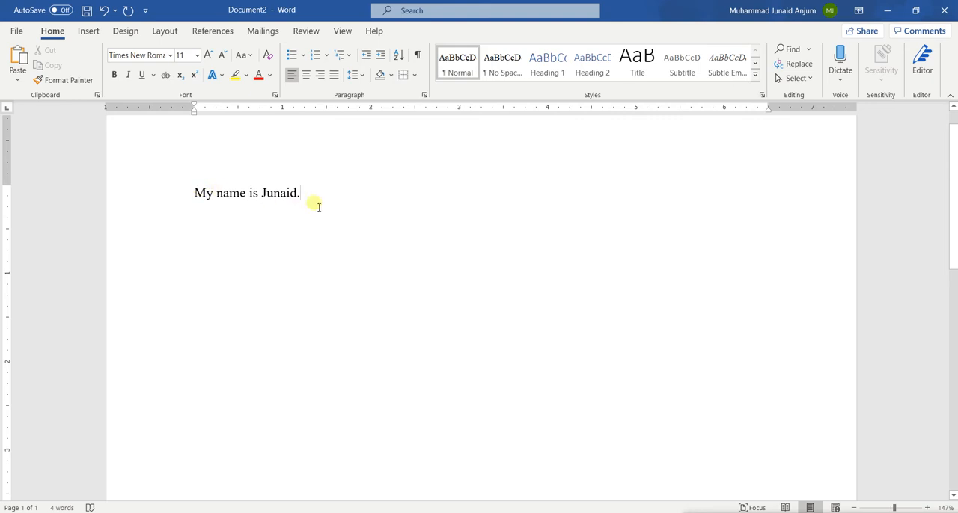
Check the document's word count statistics and look over the page.
{"action": "left_click", "coordinate": [63, 508]}
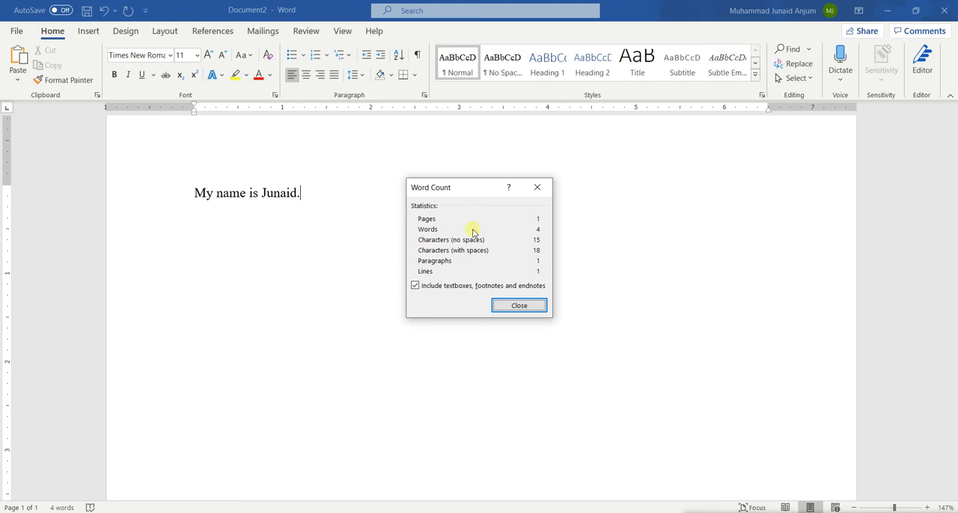
{"action": "left_click", "coordinate": [542, 188]}
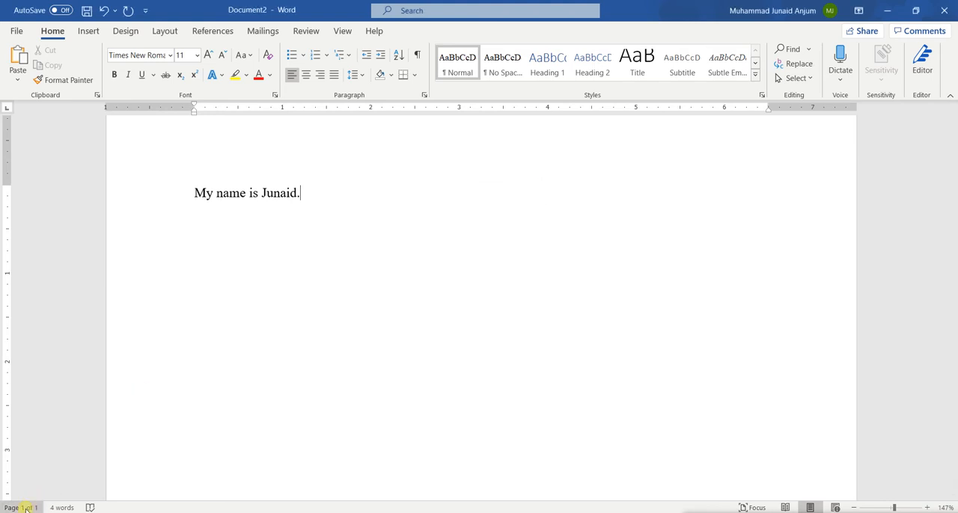
{"action": "scroll", "coordinate": [246, 263], "scroll_direction": "down", "scroll_amount": 12}
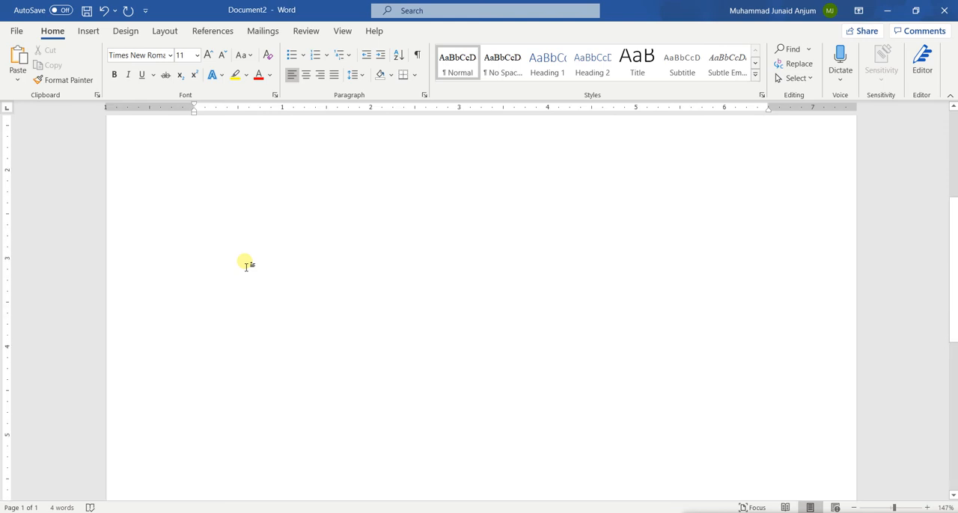
{"action": "scroll", "coordinate": [246, 264], "scroll_direction": "up", "scroll_amount": 10}
Zoom the page out to 47% and back in to 167%.
{"action": "scroll", "coordinate": [246, 264], "scroll_direction": "down", "scroll_amount": 9}
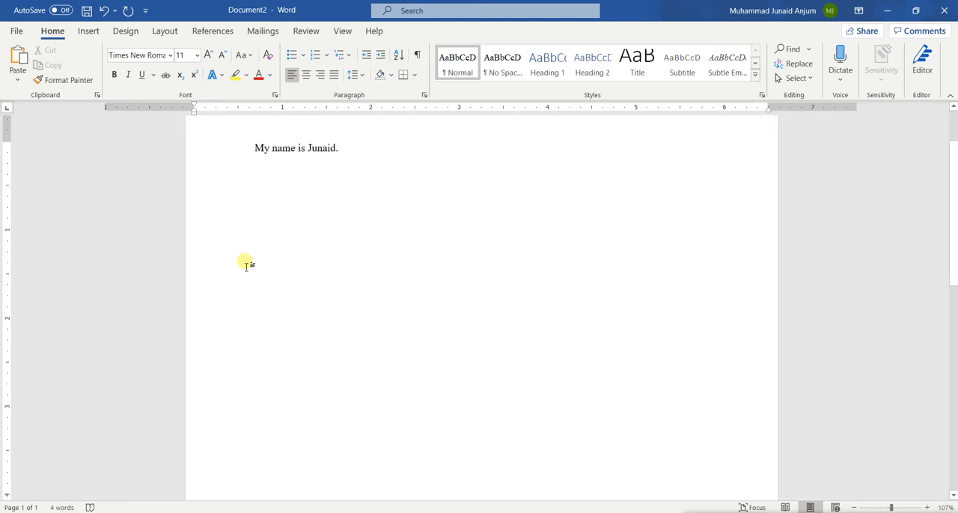
{"action": "scroll", "coordinate": [246, 263], "scroll_direction": "down", "scroll_amount": 1}
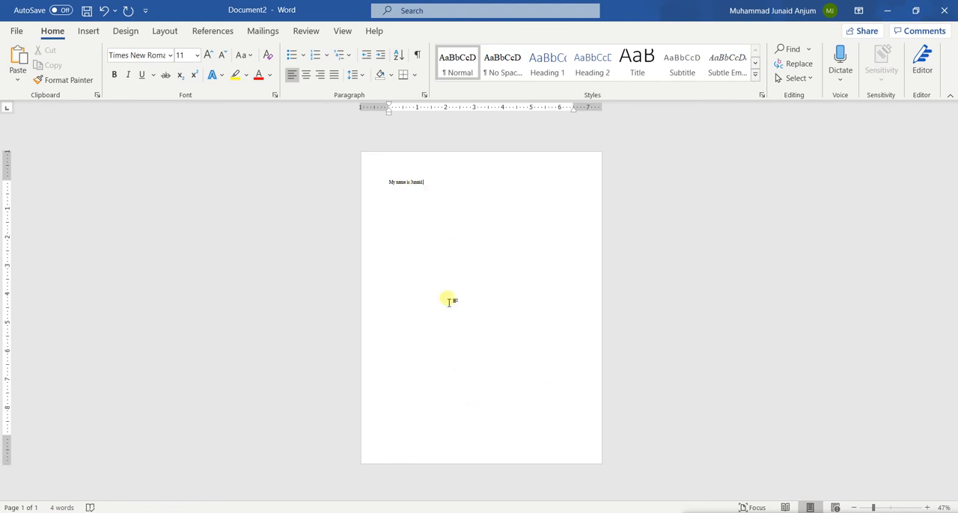
{"action": "scroll", "coordinate": [449, 301], "scroll_direction": "up", "scroll_amount": 10}
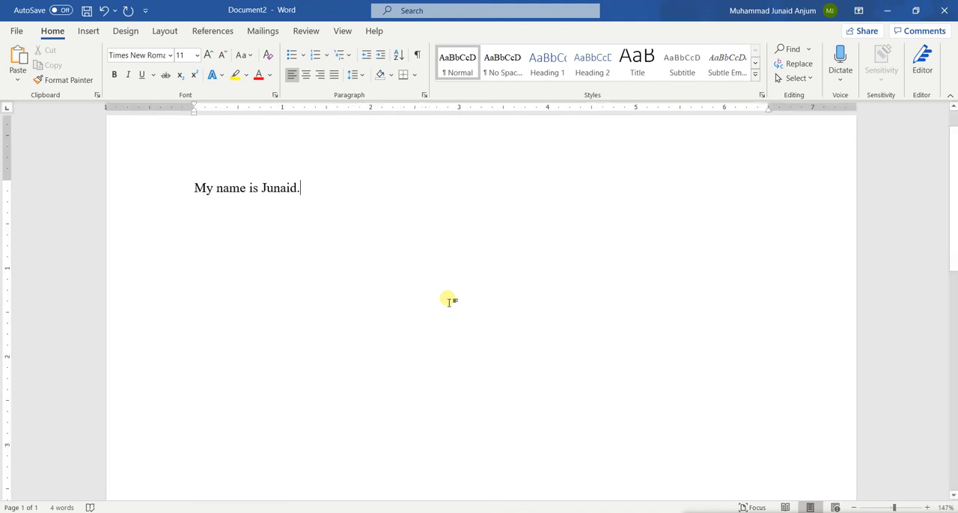
{"action": "scroll", "coordinate": [449, 302], "scroll_direction": "up", "scroll_amount": 2}
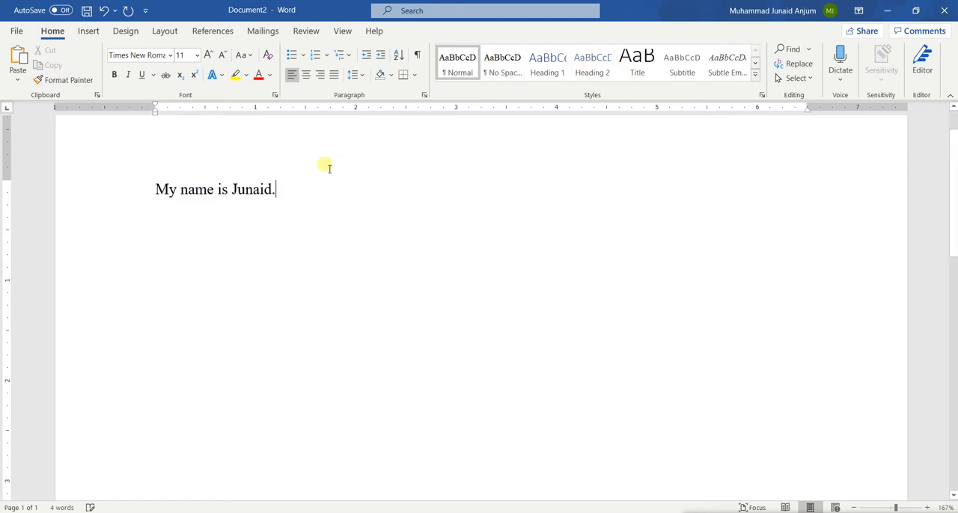
Replace the sentence with sample text generated by the formula =rand(10, 5).
{"action": "left_click_drag", "start_coordinate": [280, 196], "coordinate": [157, 189]}
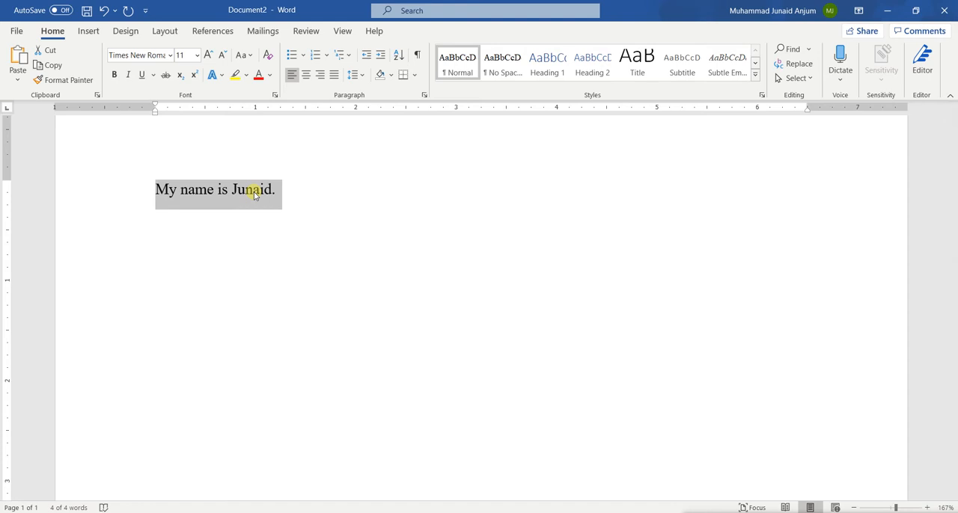
{"action": "type", "text": "="}
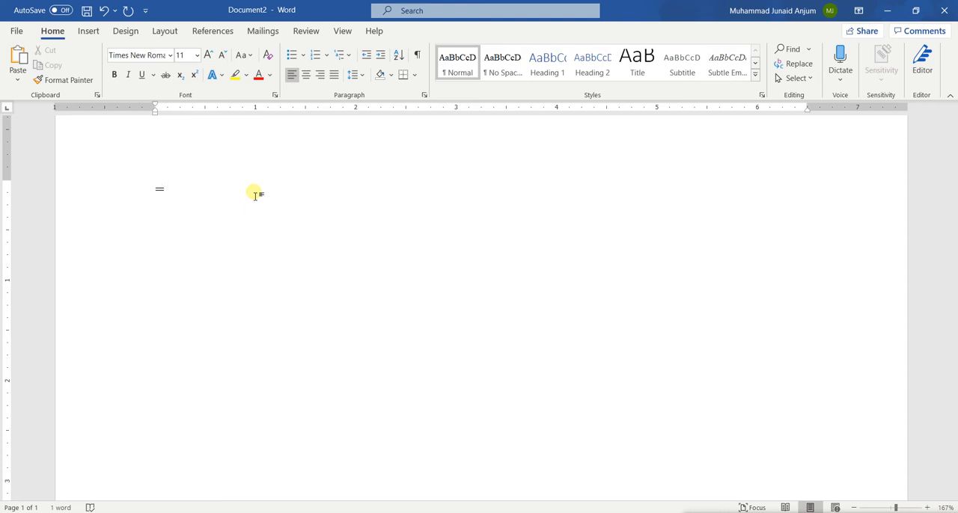
{"action": "type", "text": "rand(10, 5"}
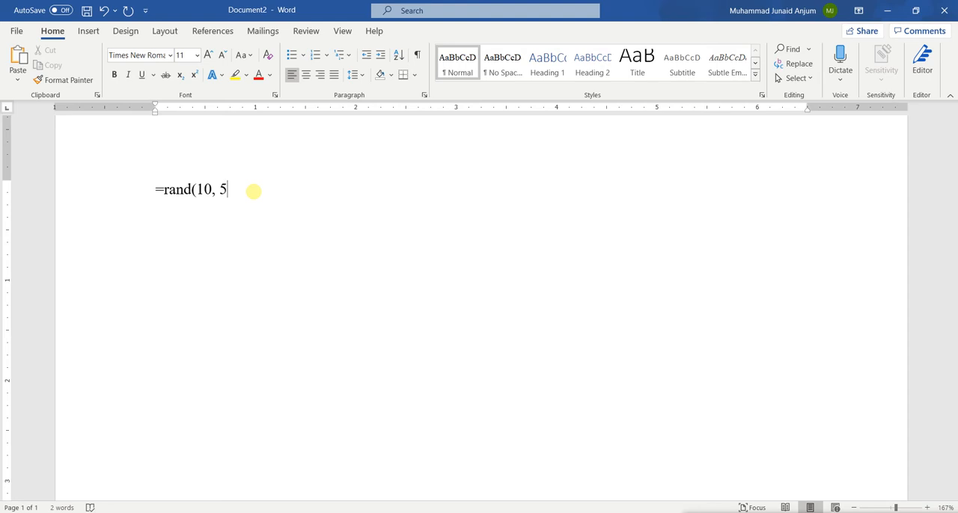
{"action": "type", "text": ")"}
{"action": "key", "text": "Return"}
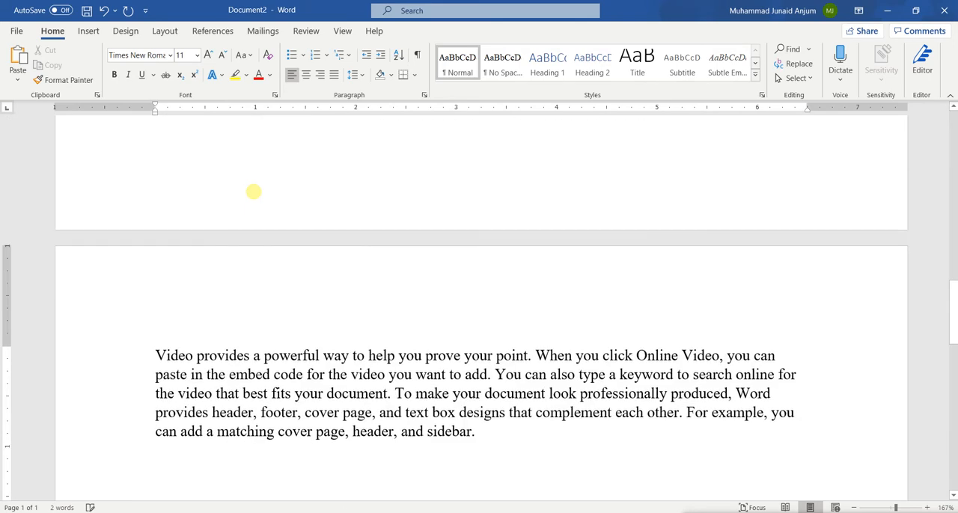
Examine the generated sample paragraphs from the first to the last, highlighting a few to tell them apart.
{"action": "scroll", "coordinate": [416, 194], "scroll_direction": "up", "scroll_amount": 15}
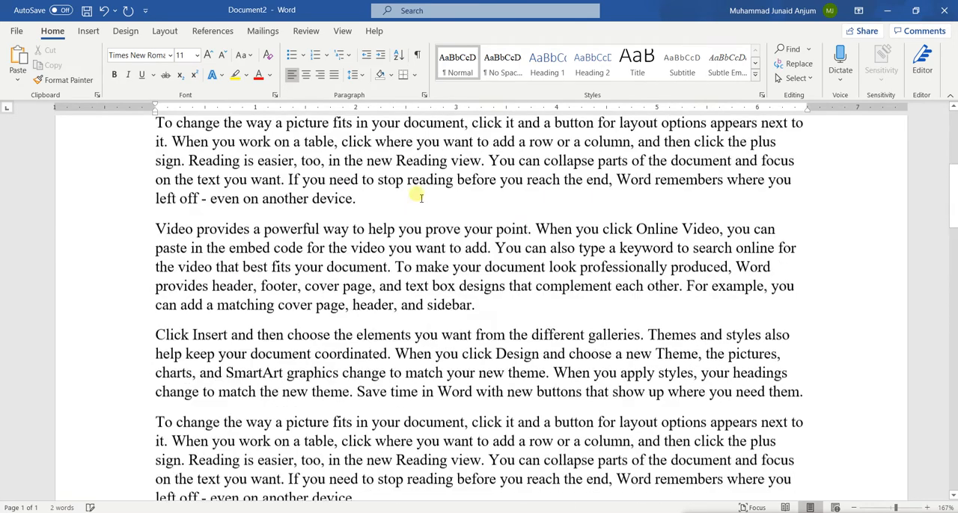
{"action": "scroll", "coordinate": [417, 194], "scroll_direction": "up", "scroll_amount": 2}
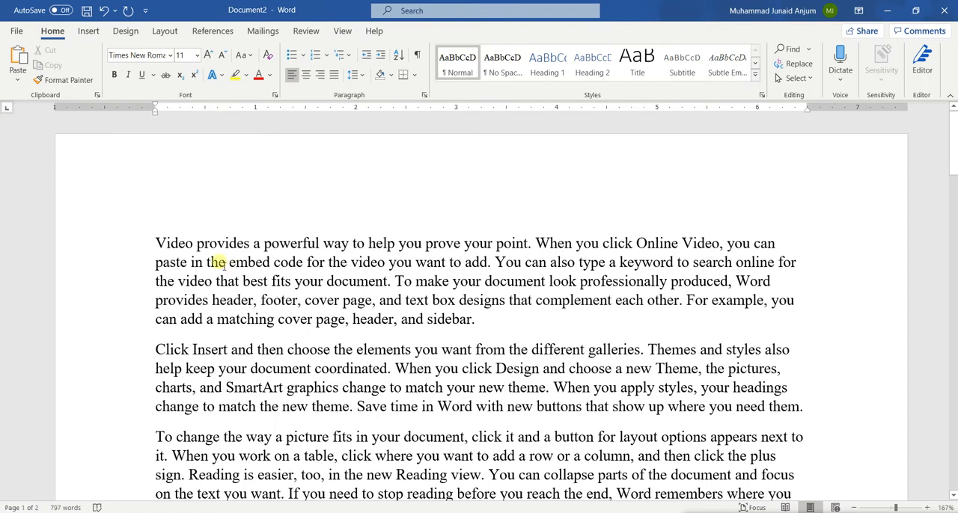
{"action": "scroll", "coordinate": [213, 258], "scroll_direction": "down", "scroll_amount": 1}
{"action": "scroll", "coordinate": [215, 258], "scroll_direction": "down", "scroll_amount": 2}
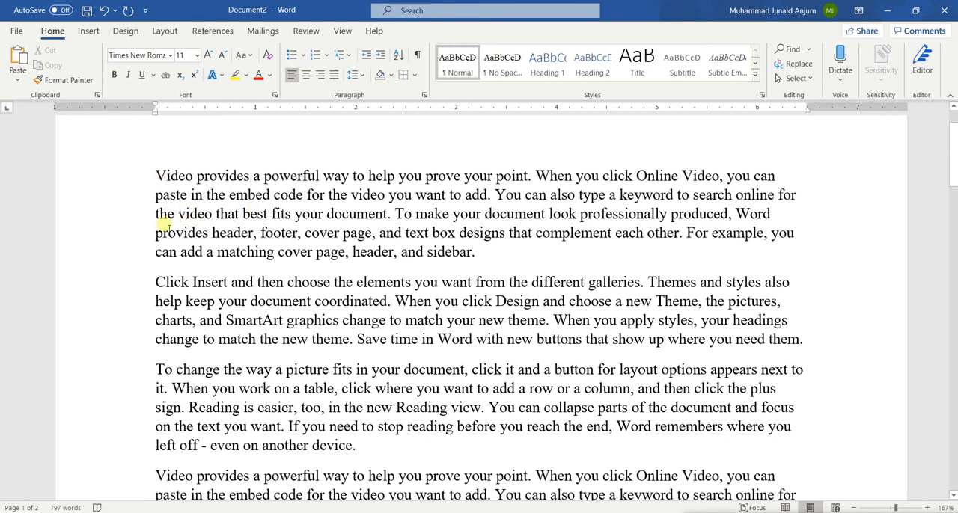
{"action": "left_click_drag", "start_coordinate": [158, 182], "coordinate": [350, 253]}
{"action": "left_click_drag", "start_coordinate": [201, 320], "coordinate": [349, 339]}
{"action": "left_click_drag", "start_coordinate": [172, 388], "coordinate": [356, 447]}
{"action": "scroll", "coordinate": [356, 449], "scroll_direction": "down", "scroll_amount": 5}
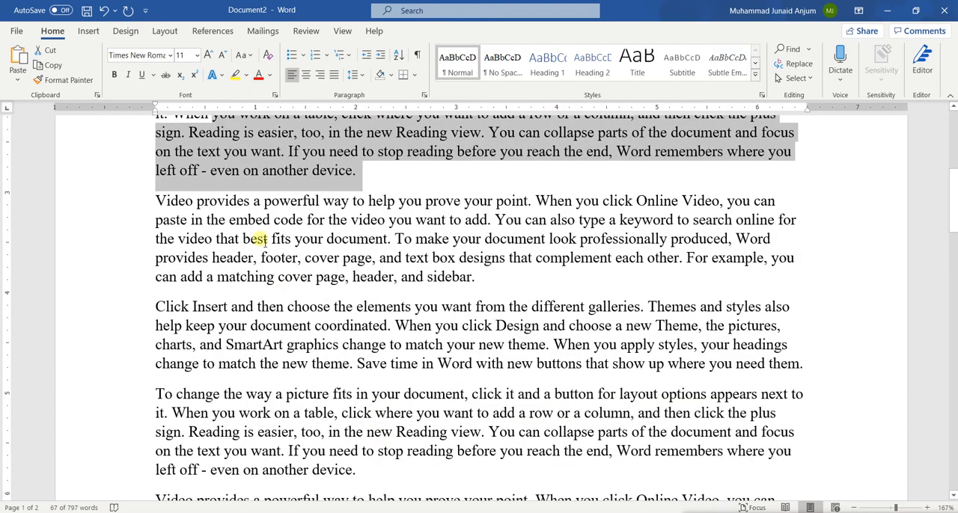
{"action": "left_click", "coordinate": [258, 239]}
{"action": "scroll", "coordinate": [314, 314], "scroll_direction": "down", "scroll_amount": 1}
{"action": "left_click", "coordinate": [248, 207]}
{"action": "scroll", "coordinate": [331, 449], "scroll_direction": "down", "scroll_amount": 10}
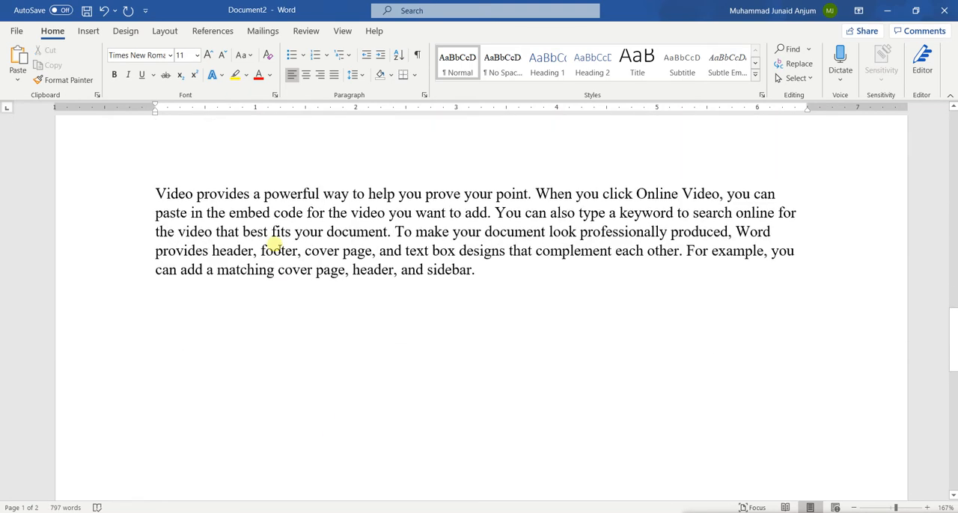
{"action": "scroll", "coordinate": [275, 247], "scroll_direction": "up", "scroll_amount": 8}
{"action": "scroll", "coordinate": [276, 249], "scroll_direction": "down", "scroll_amount": 1}
{"action": "scroll", "coordinate": [275, 247], "scroll_direction": "up", "scroll_amount": 3}
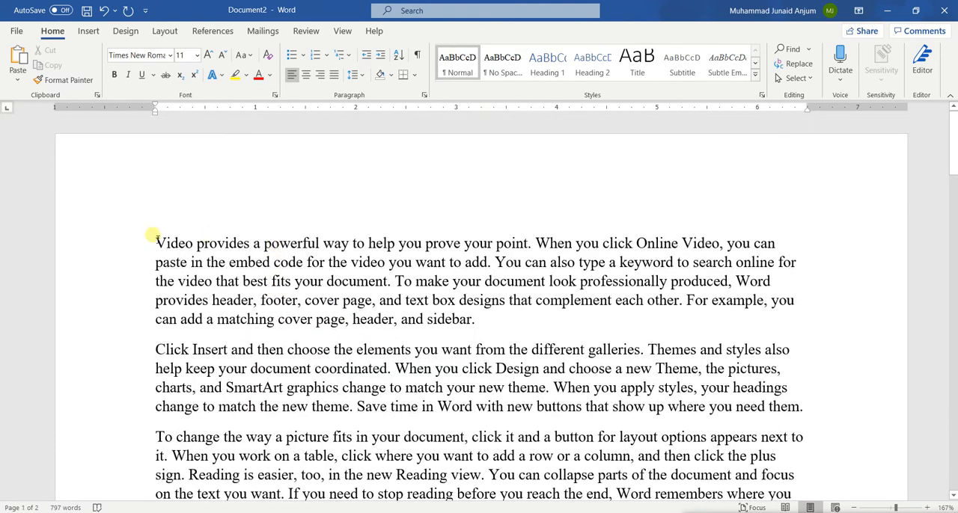
{"action": "scroll", "coordinate": [384, 306], "scroll_direction": "down", "scroll_amount": 1}
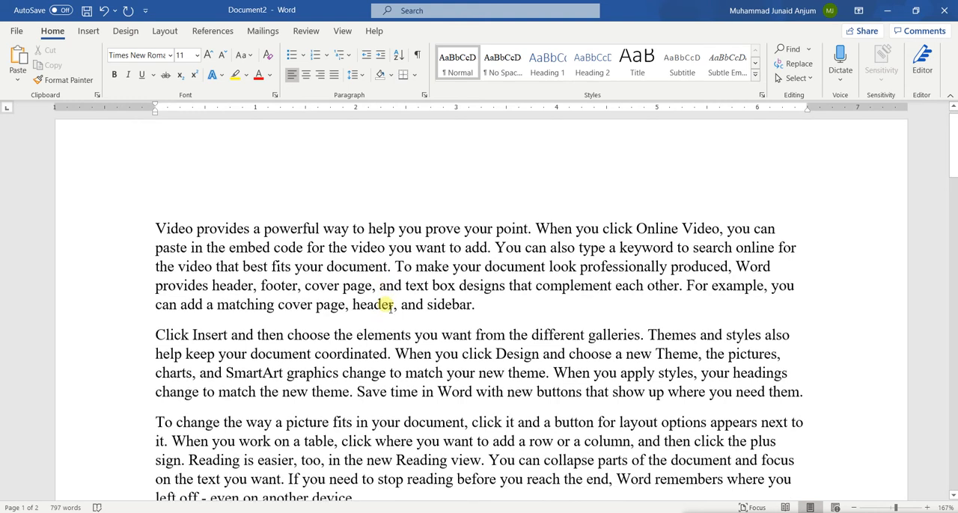
Look over the generated sample paragraphs and undo their generation to get back the =rand(10, 5) formula.
{"action": "scroll", "coordinate": [388, 305], "scroll_direction": "down", "scroll_amount": 1}
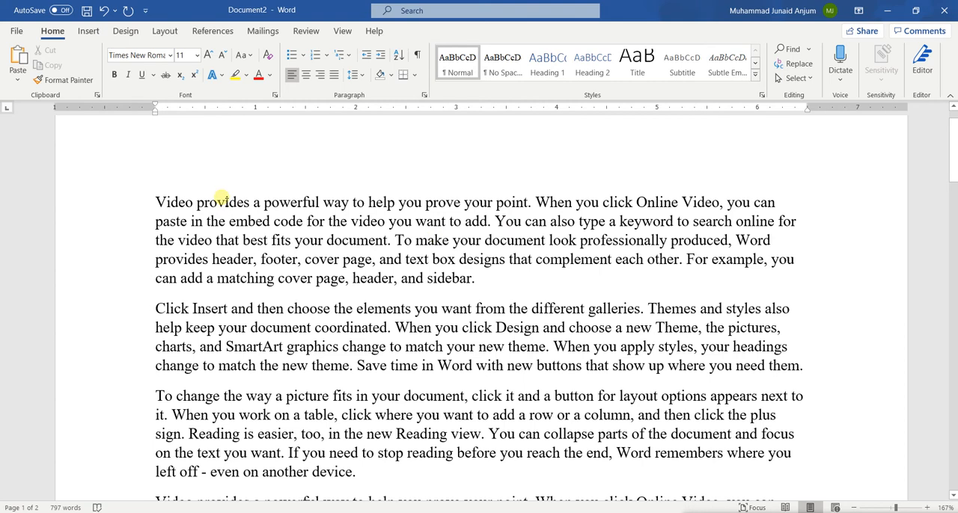
{"action": "left_click", "coordinate": [250, 201]}
{"action": "scroll", "coordinate": [363, 328], "scroll_direction": "down", "scroll_amount": 8}
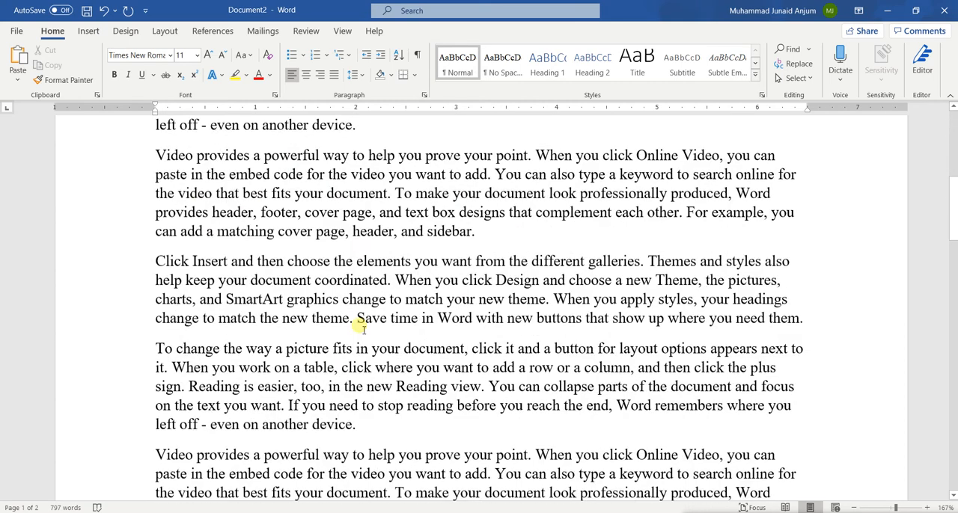
{"action": "key", "text": "ctrl+z"}
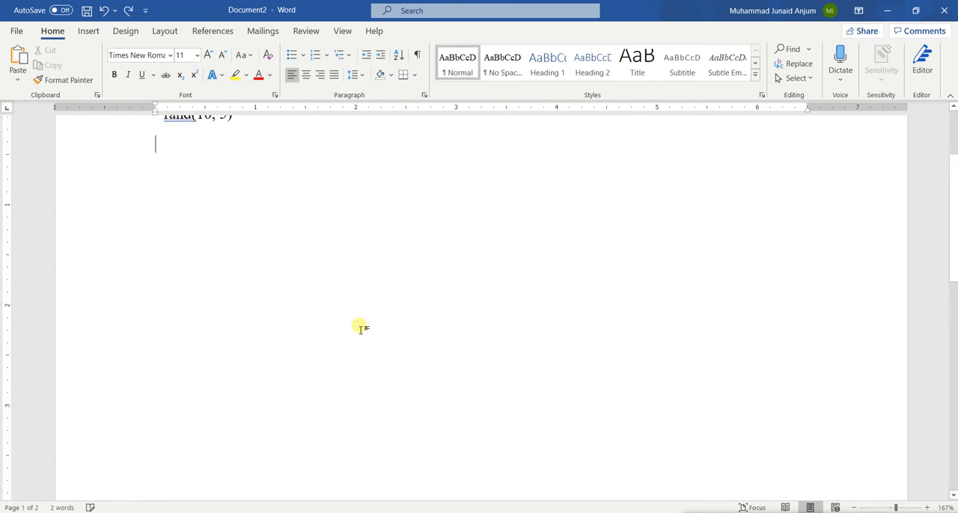
{"action": "scroll", "coordinate": [361, 328], "scroll_direction": "up", "scroll_amount": 3}
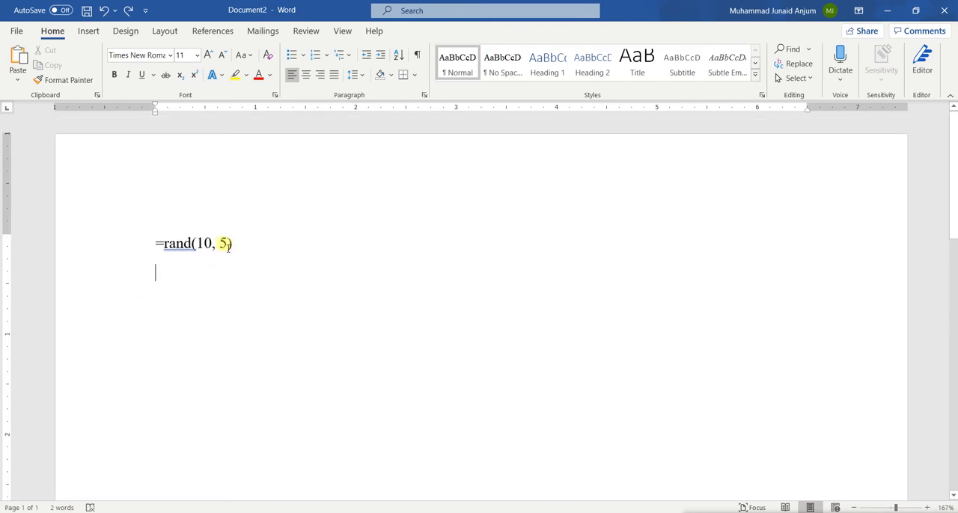
Change the formula to =rand(1,5) and generate a single paragraph of sample text from it.
{"action": "key", "text": "BackSpace"}
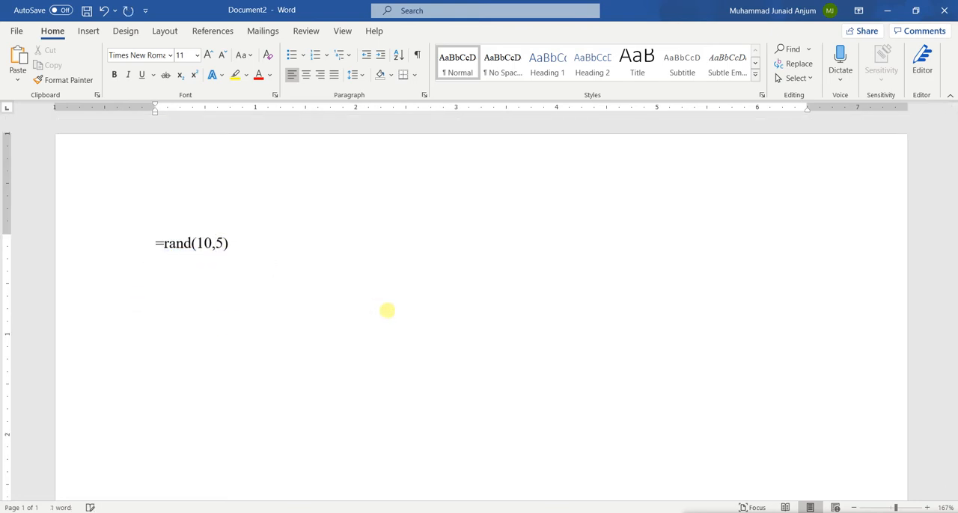
{"action": "key", "text": "BackSpace"}
{"action": "key", "text": "Right"}
{"action": "key", "text": "Right"}
{"action": "key", "text": "Right"}
{"action": "key", "text": "Return"}
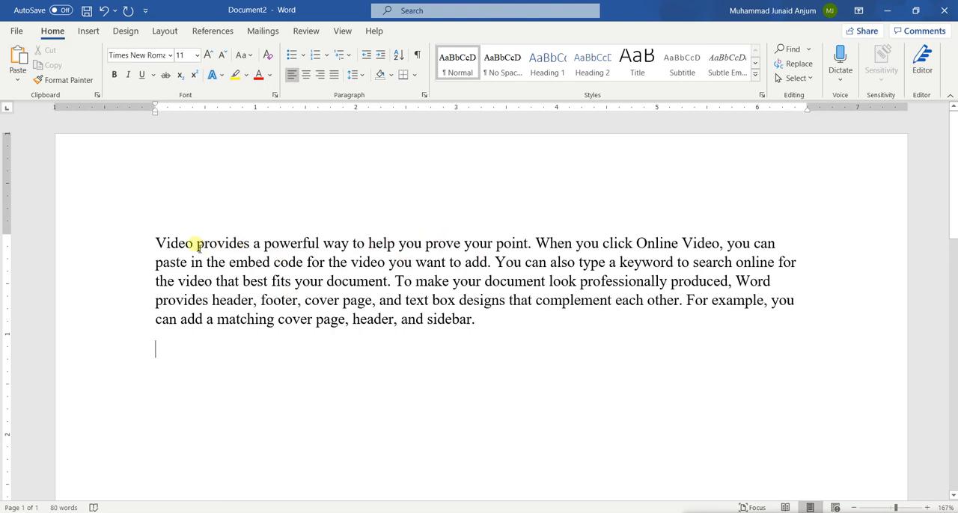
Highlight the sentences of the single generated paragraph and undo its generation.
{"action": "left_click_drag", "start_coordinate": [189, 245], "coordinate": [457, 243]}
{"action": "left_click_drag", "start_coordinate": [551, 244], "coordinate": [254, 307]}
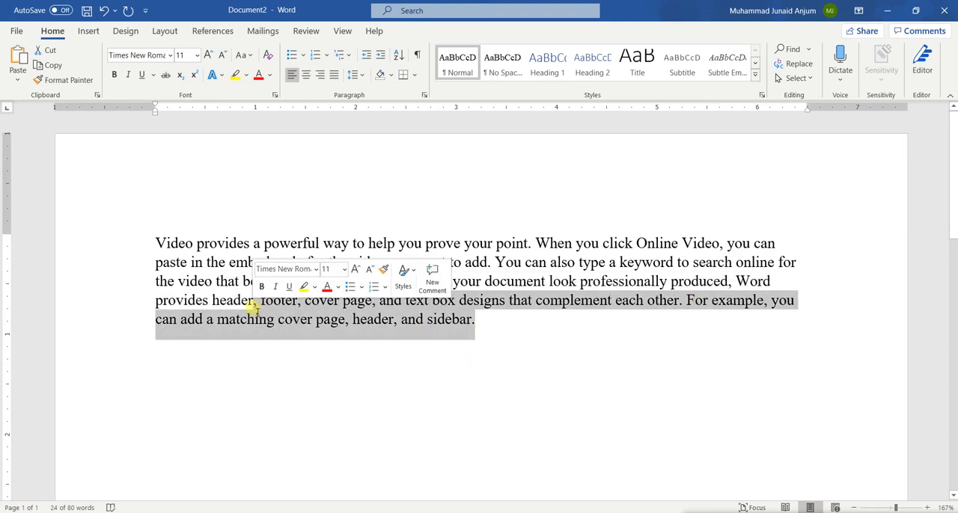
{"action": "key", "text": "ctrl+z"}
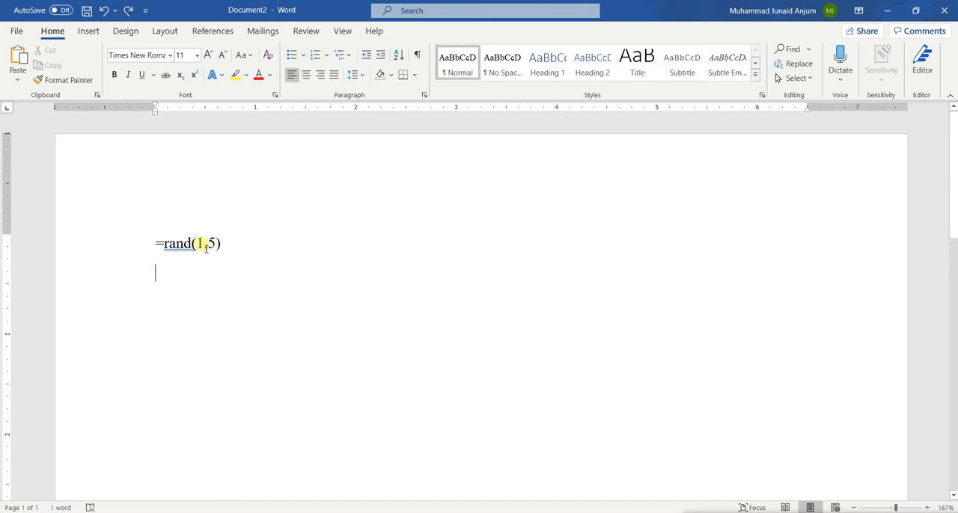
Change the formula's paragraph and sentence counts to make it =rand(10,15) and generate the sample text.
{"action": "left_click_drag", "start_coordinate": [206, 248], "coordinate": [197, 253]}
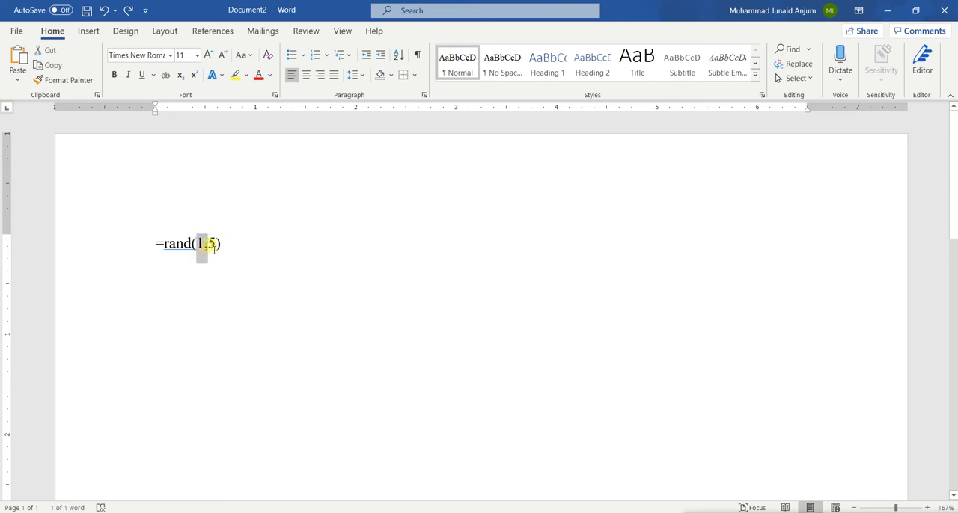
{"action": "double_click", "coordinate": [212, 247]}
{"action": "left_click", "coordinate": [235, 250]}
{"action": "key", "text": "Left"}
{"action": "key", "text": "Left"}
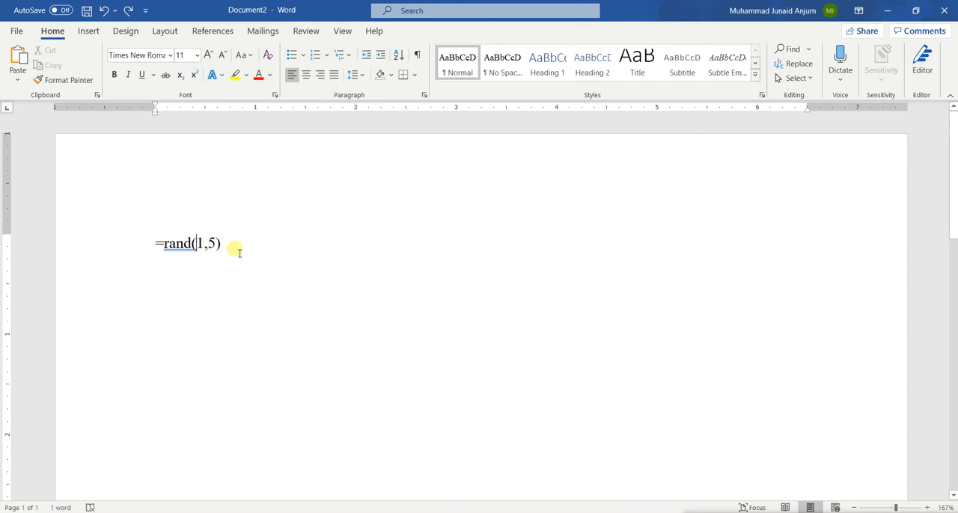
{"action": "type", "text": "0"}
{"action": "key", "text": "Right"}
{"action": "key", "text": "Right"}
{"action": "type", "text": "1"}
{"action": "key", "text": "Right"}
{"action": "key", "text": "Right"}
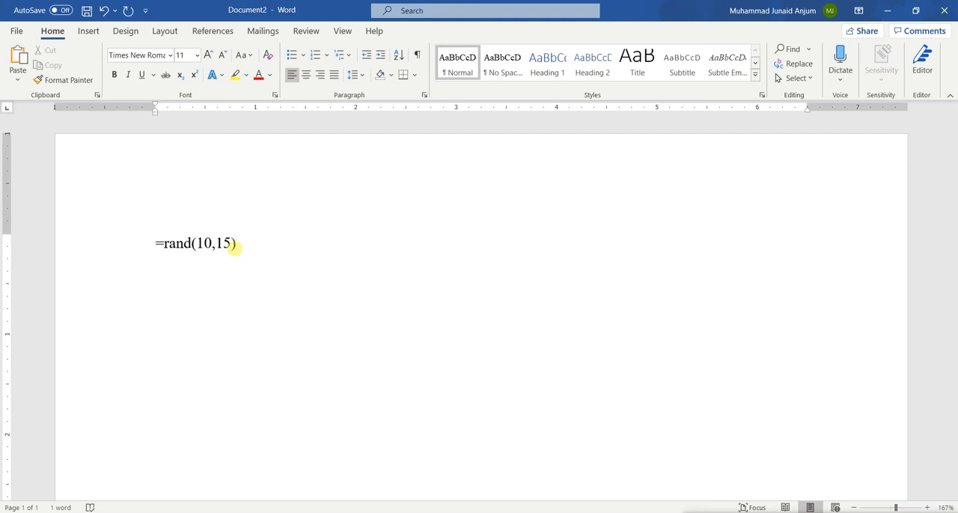
{"action": "key", "text": "Return"}
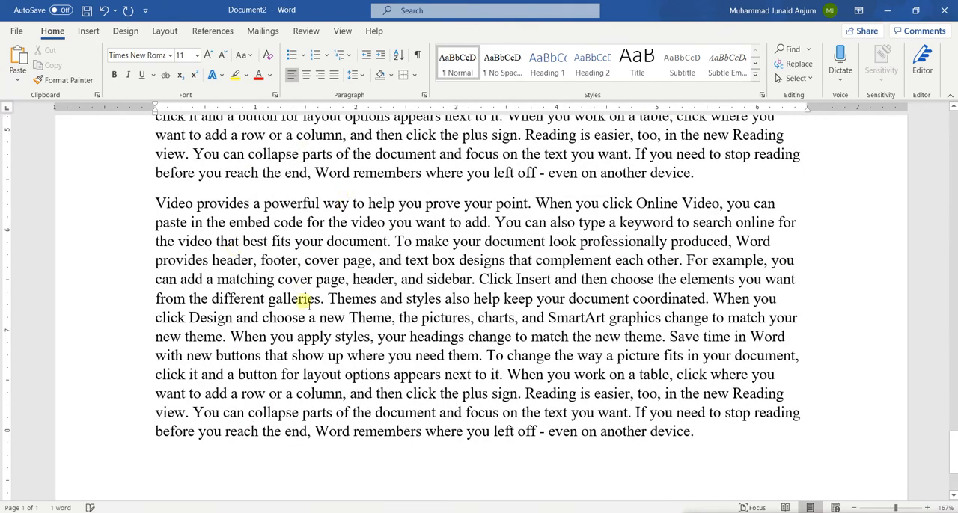
Review the generated text across its pages and highlight the whole first paragraph to examine its length.
{"action": "scroll", "coordinate": [269, 224], "scroll_direction": "up", "scroll_amount": 5}
{"action": "scroll", "coordinate": [271, 226], "scroll_direction": "up", "scroll_amount": 5}
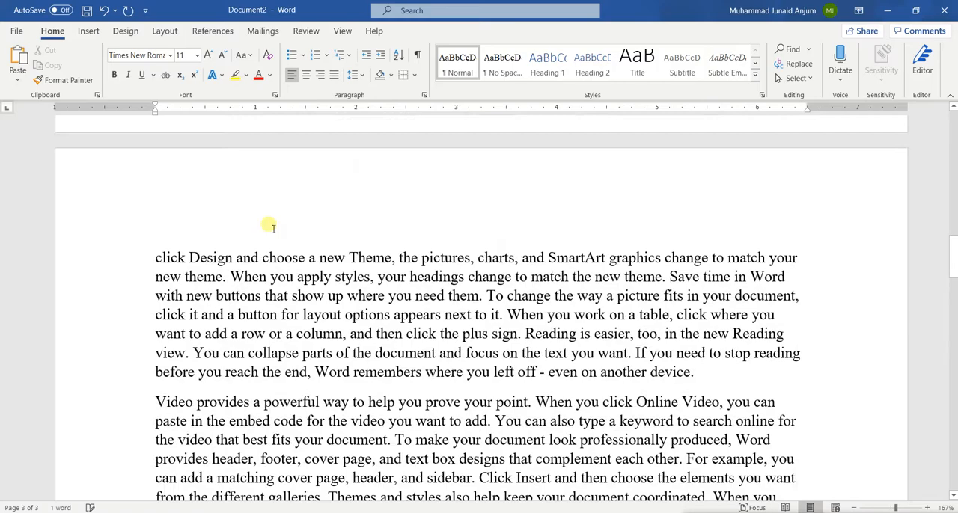
{"action": "scroll", "coordinate": [271, 226], "scroll_direction": "up", "scroll_amount": 5}
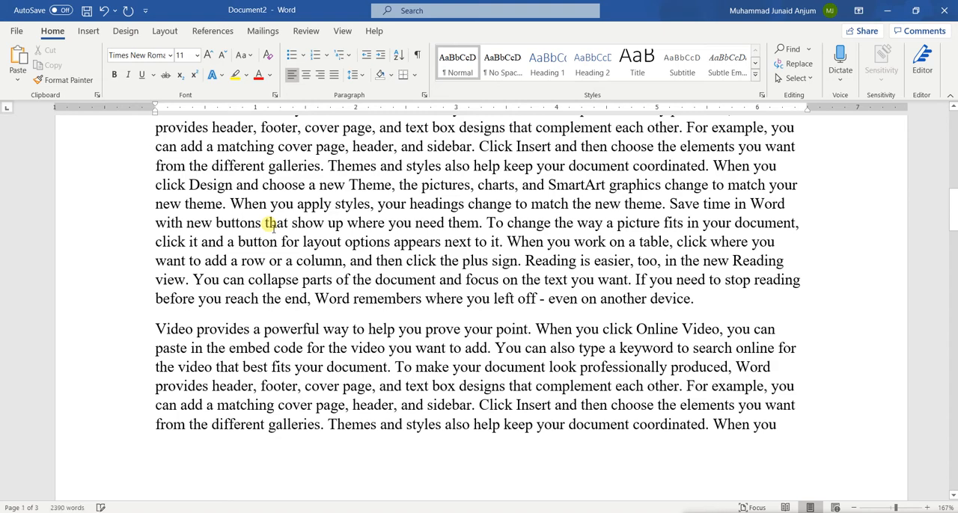
{"action": "scroll", "coordinate": [269, 224], "scroll_direction": "down", "scroll_amount": 8}
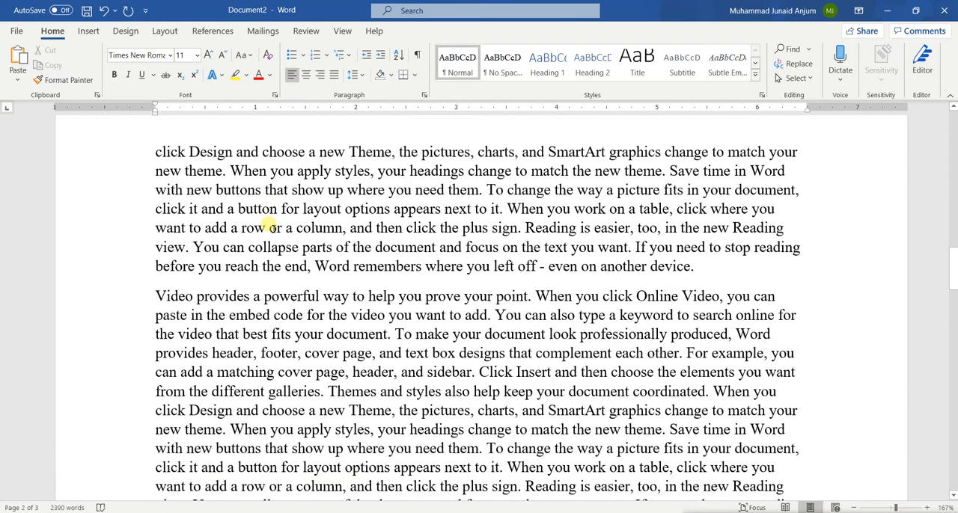
{"action": "scroll", "coordinate": [271, 226], "scroll_direction": "up", "scroll_amount": 15}
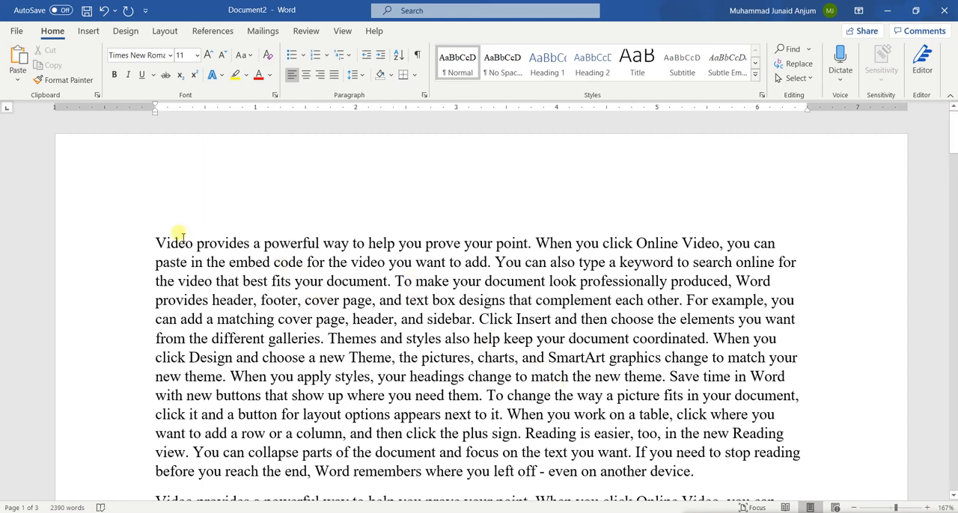
{"action": "left_click", "coordinate": [159, 243]}
{"action": "left_click_drag", "start_coordinate": [156, 239], "coordinate": [520, 396]}
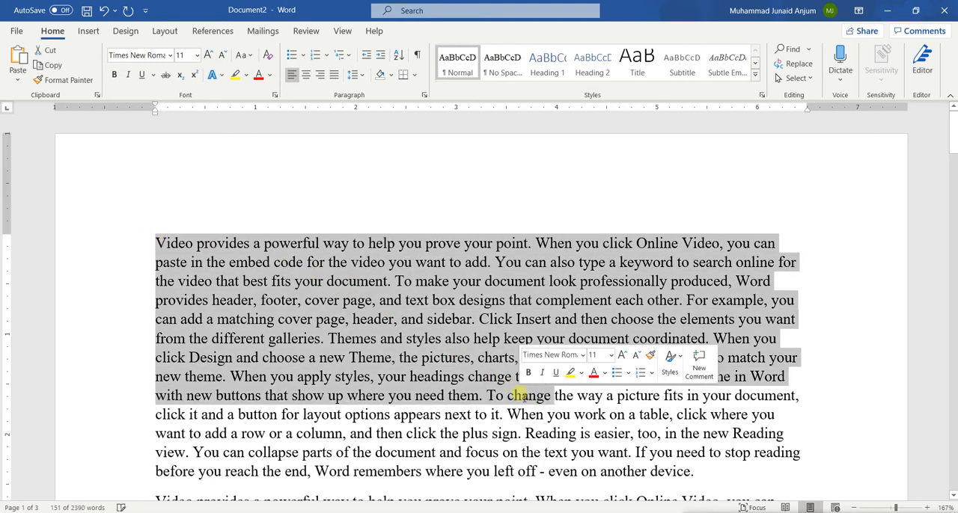
{"action": "scroll", "coordinate": [358, 299], "scroll_direction": "down", "scroll_amount": 5}
{"action": "scroll", "coordinate": [317, 278], "scroll_direction": "up", "scroll_amount": 5}
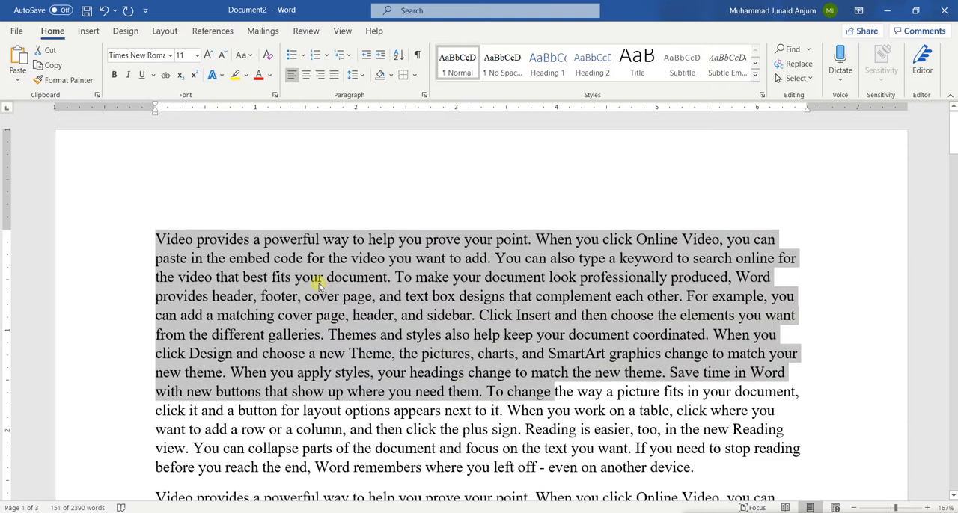
{"action": "left_click_drag", "start_coordinate": [159, 223], "coordinate": [696, 467]}
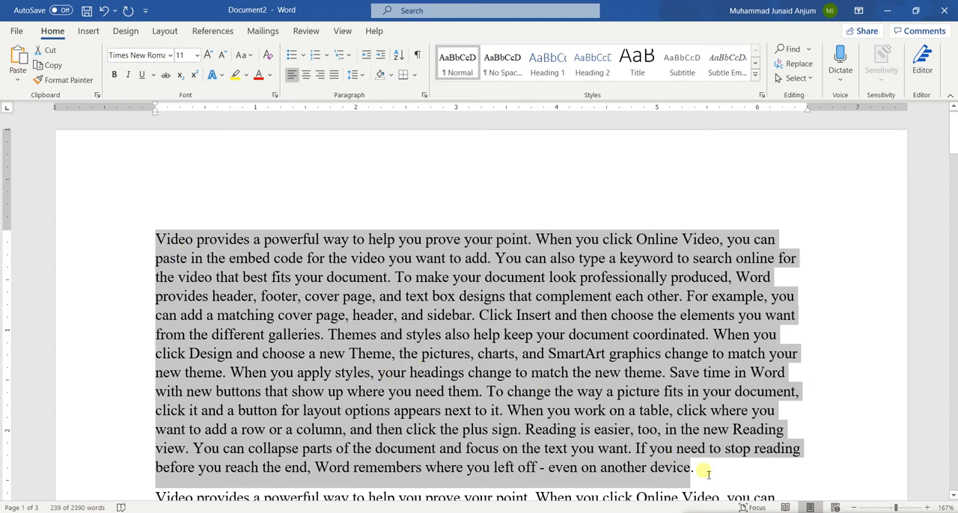
Look through the paragraphs following the first one and onto the second page, selecting one to tell it apart.
{"action": "scroll", "coordinate": [430, 373], "scroll_direction": "down", "scroll_amount": 4}
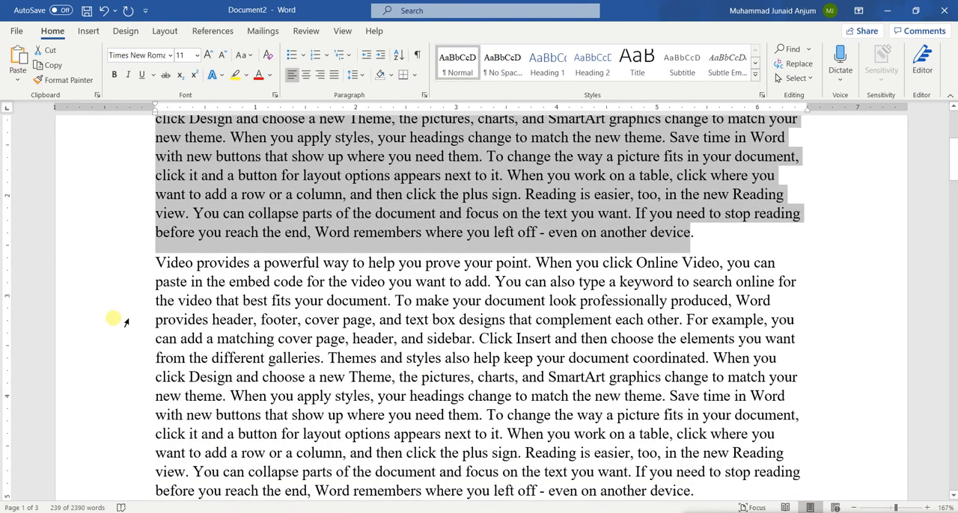
{"action": "scroll", "coordinate": [353, 449], "scroll_direction": "down", "scroll_amount": 5}
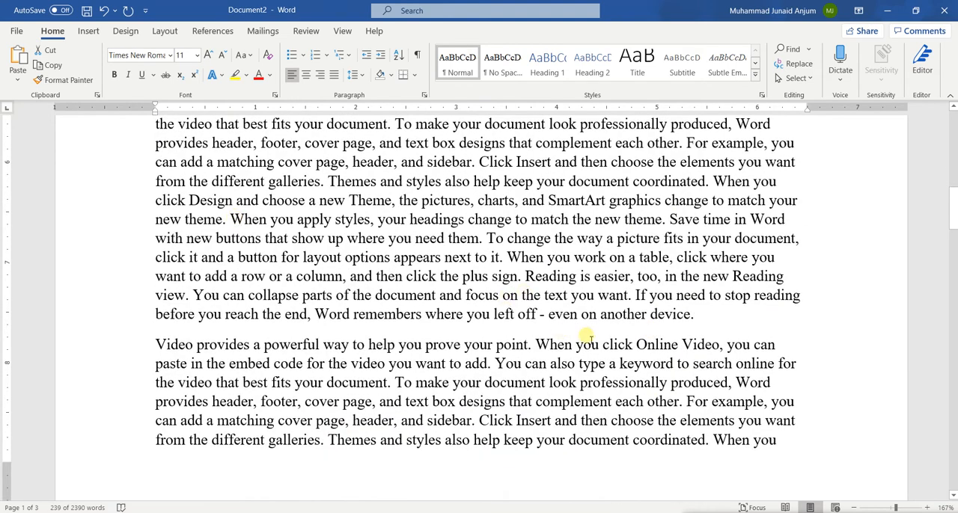
{"action": "scroll", "coordinate": [355, 341], "scroll_direction": "down", "scroll_amount": 1}
{"action": "scroll", "coordinate": [357, 341], "scroll_direction": "down", "scroll_amount": 15}
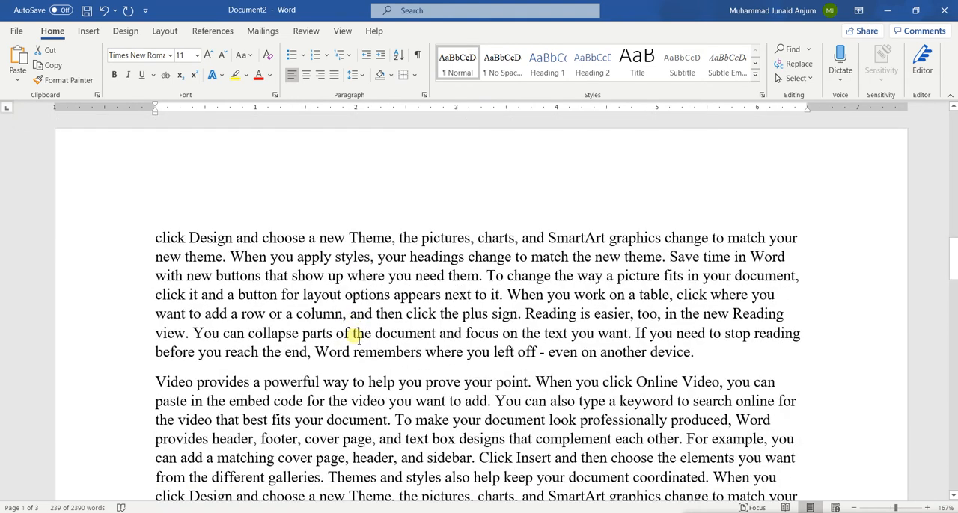
{"action": "scroll", "coordinate": [356, 336], "scroll_direction": "up", "scroll_amount": 10}
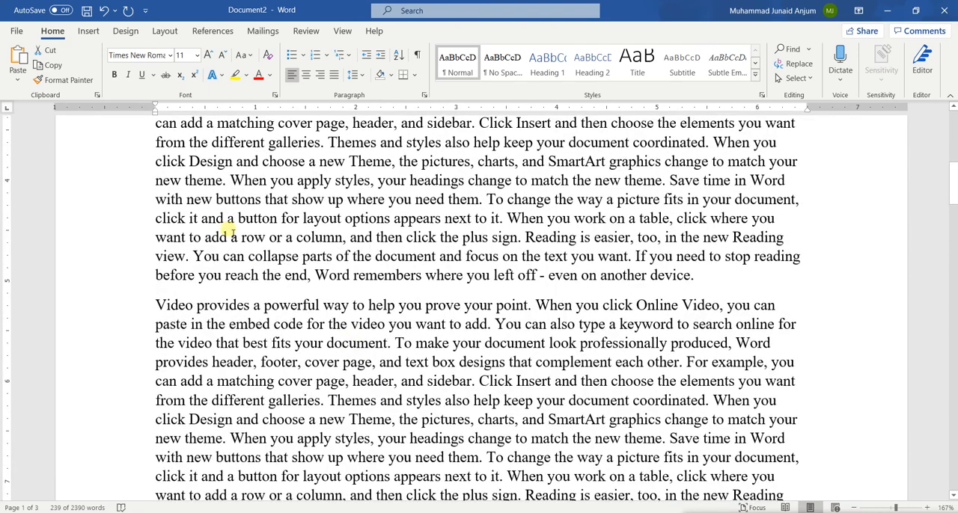
{"action": "triple_click", "coordinate": [220, 229]}
{"action": "left_click", "coordinate": [316, 338]}
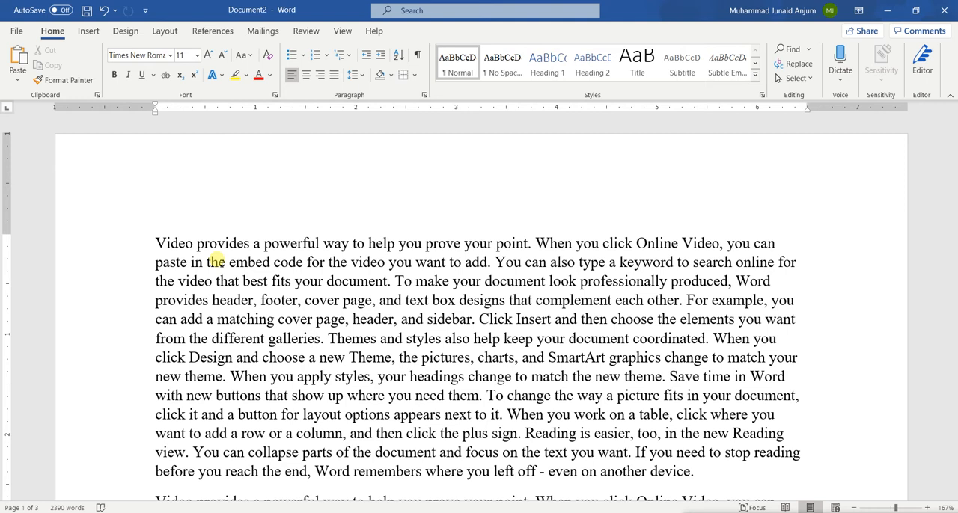
Undo the generated sample text and delete the =rand(10,15) formula to empty the document.
{"action": "key", "text": "ctrl+z"}
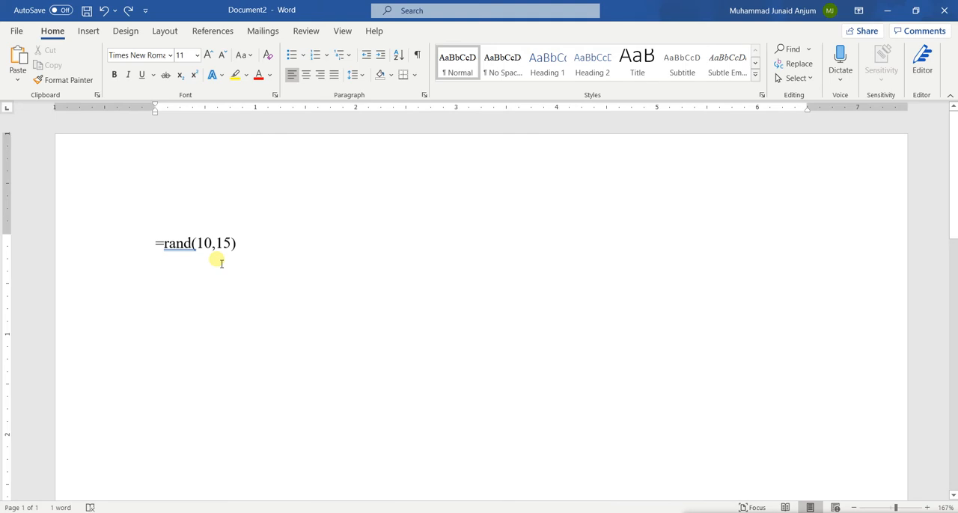
{"action": "key", "text": "Right"}
{"action": "key", "text": "Right"}
{"action": "key", "text": "Right"}
{"action": "key", "text": "Right"}
{"action": "key", "text": "Right"}
{"action": "key", "text": "ctrl+a"}
{"action": "key", "text": "Delete"}
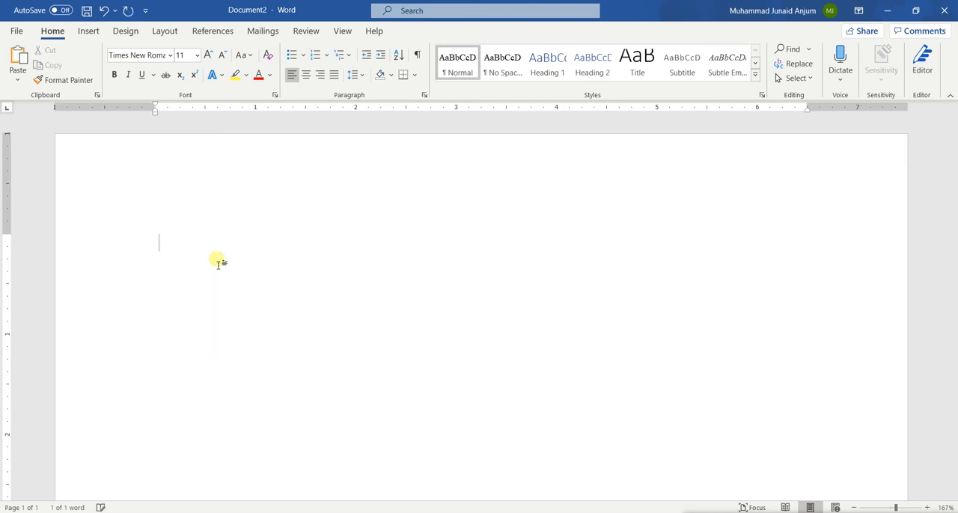
Generate sample text with the formula =rand.old(10,5) and look through all its paragraphs.
{"action": "type", "text": "=rand"}
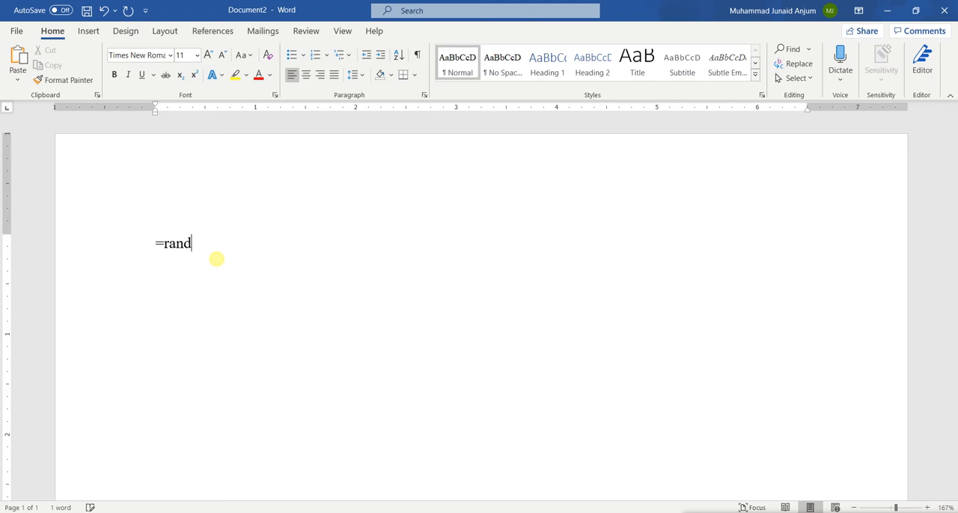
{"action": "type", "text": "."}
{"action": "type", "text": "(10,5"}
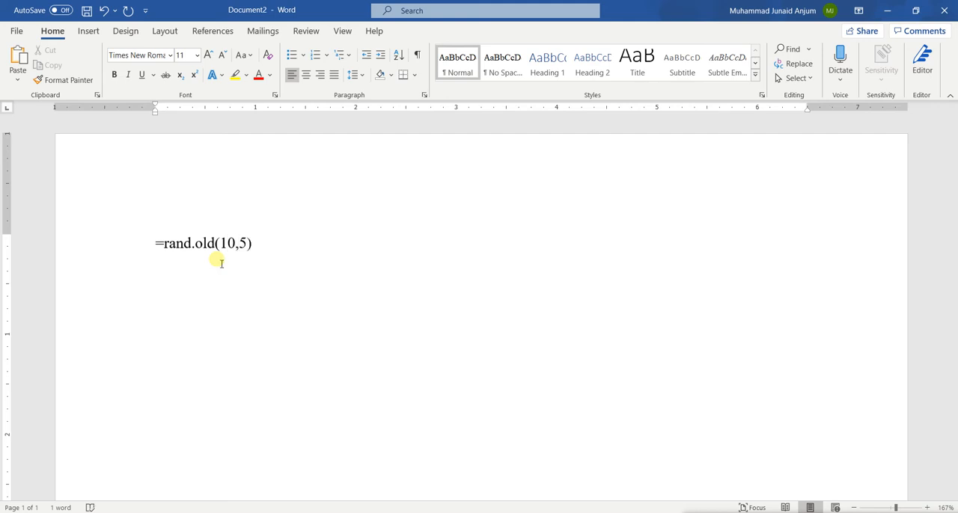
{"action": "type", "text": ")"}
{"action": "key", "text": "Return"}
{"action": "scroll", "coordinate": [222, 264], "scroll_direction": "up", "scroll_amount": 7}
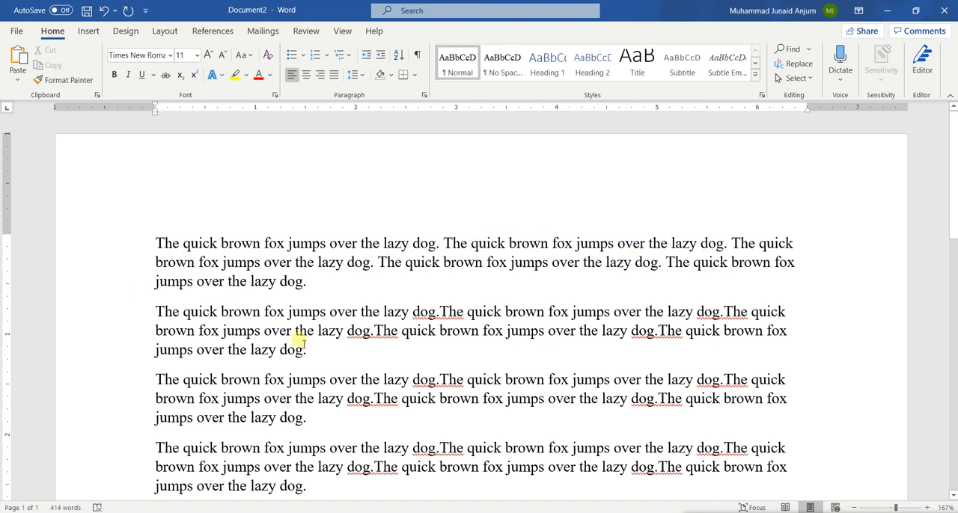
{"action": "scroll", "coordinate": [284, 321], "scroll_direction": "down", "scroll_amount": 5}
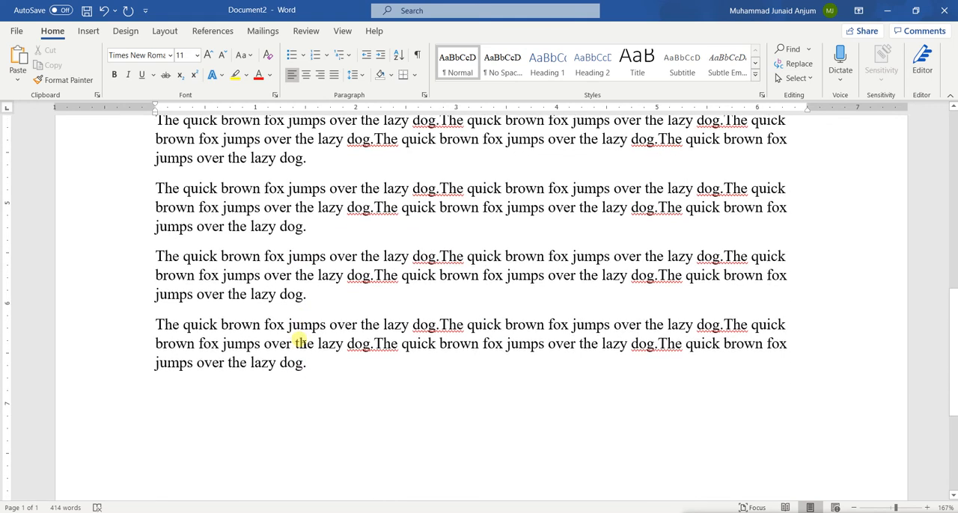
{"action": "scroll", "coordinate": [301, 341], "scroll_direction": "down", "scroll_amount": 3}
{"action": "scroll", "coordinate": [302, 341], "scroll_direction": "up", "scroll_amount": 10}
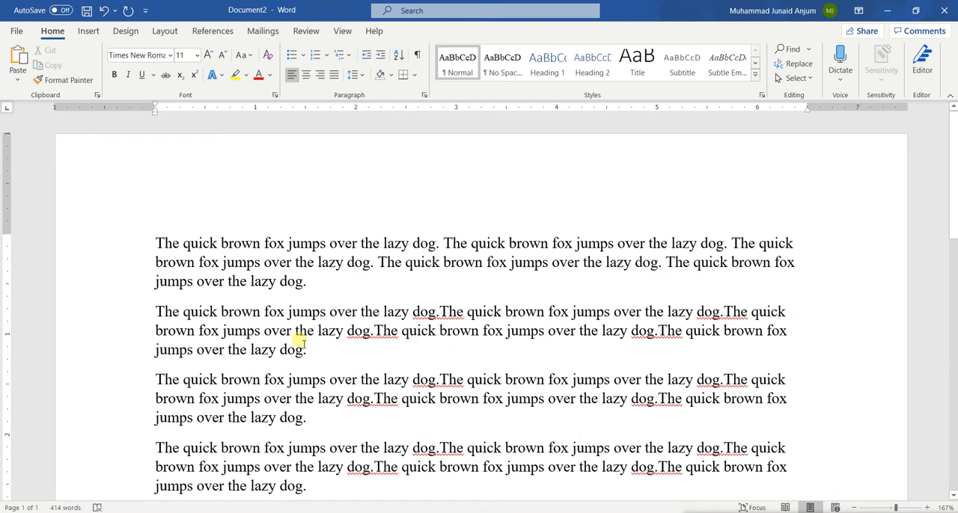
Undo the =rand.old(10,5) text and formula, restore =rand(10,15), and generate its sample text again.
{"action": "key", "text": "ctrl+z"}
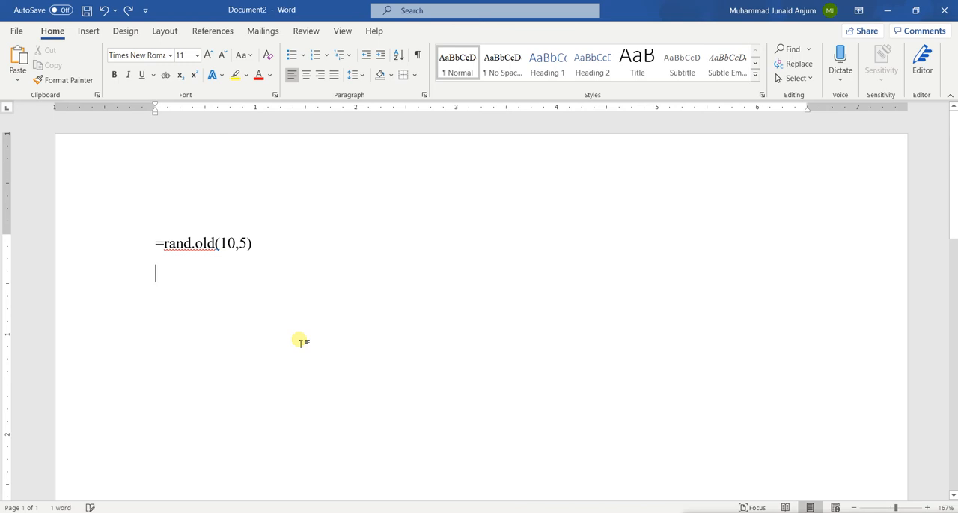
{"action": "key", "text": "ctrl+z"}
{"action": "key", "text": "ctrl+z"}
{"action": "key", "text": "ctrl+z"}
{"action": "key", "text": "ctrl+z"}
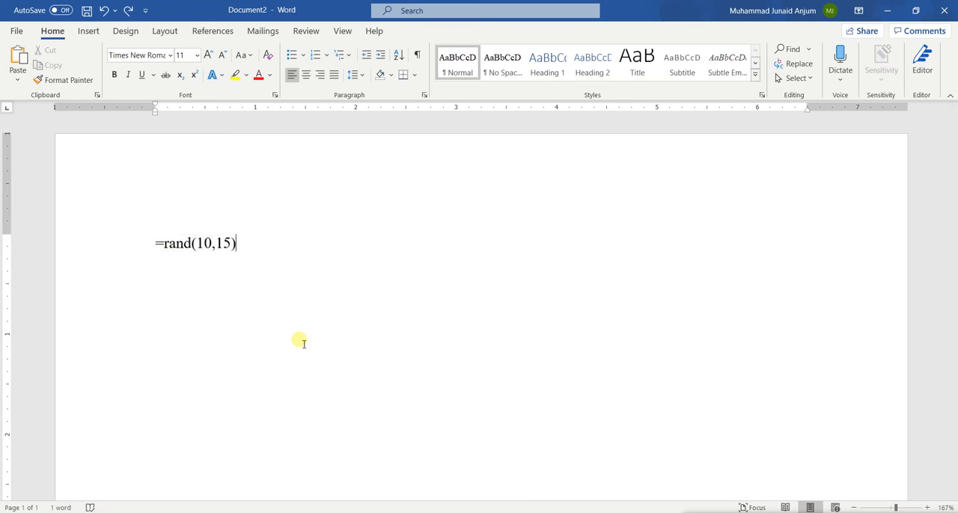
{"action": "key", "text": "Return"}
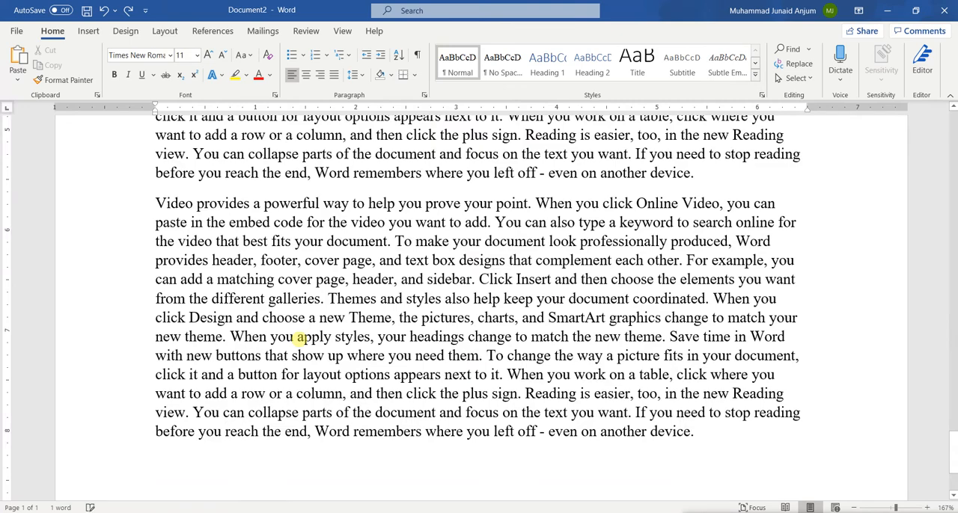
{"action": "scroll", "coordinate": [300, 339], "scroll_direction": "up", "scroll_amount": 10}
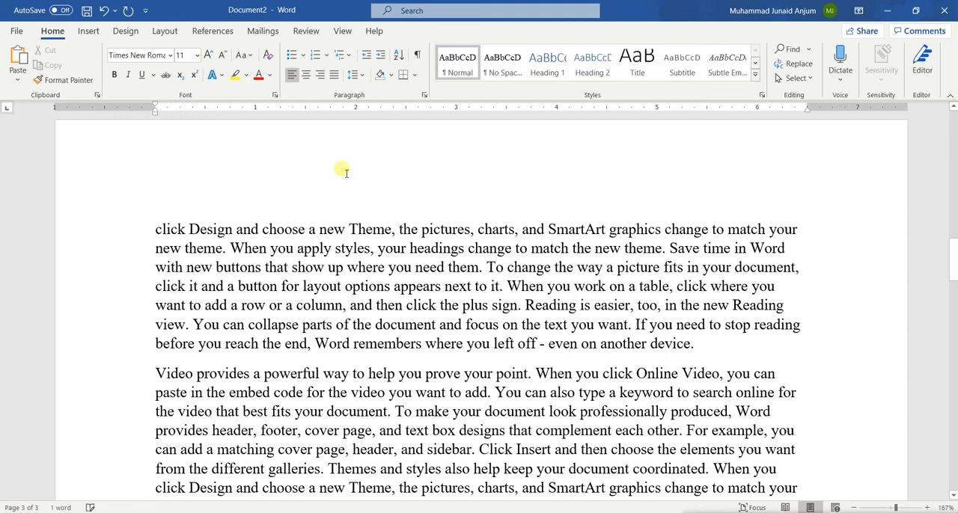
Look through all the pages of the generated sample text and return to the start of the document.
{"action": "scroll", "coordinate": [325, 239], "scroll_direction": "up", "scroll_amount": 15}
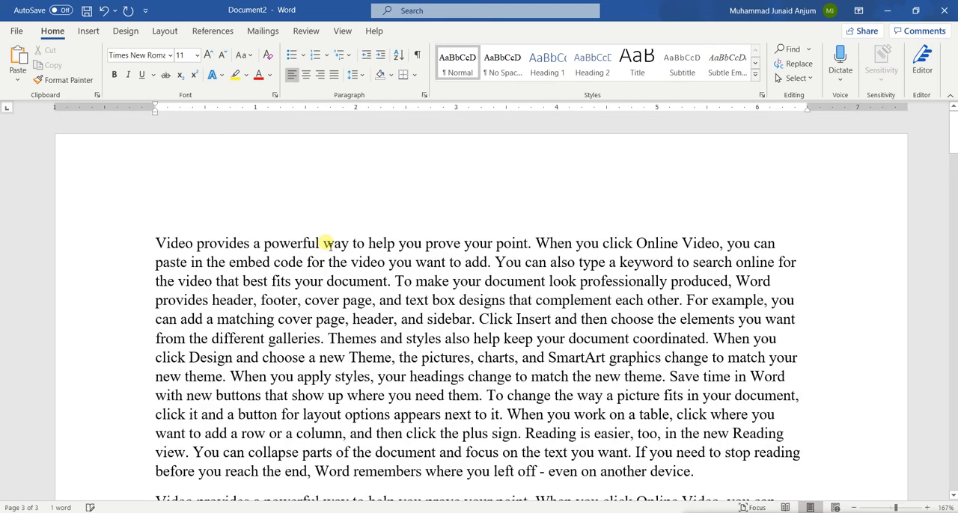
{"action": "scroll", "coordinate": [327, 243], "scroll_direction": "down", "scroll_amount": 2}
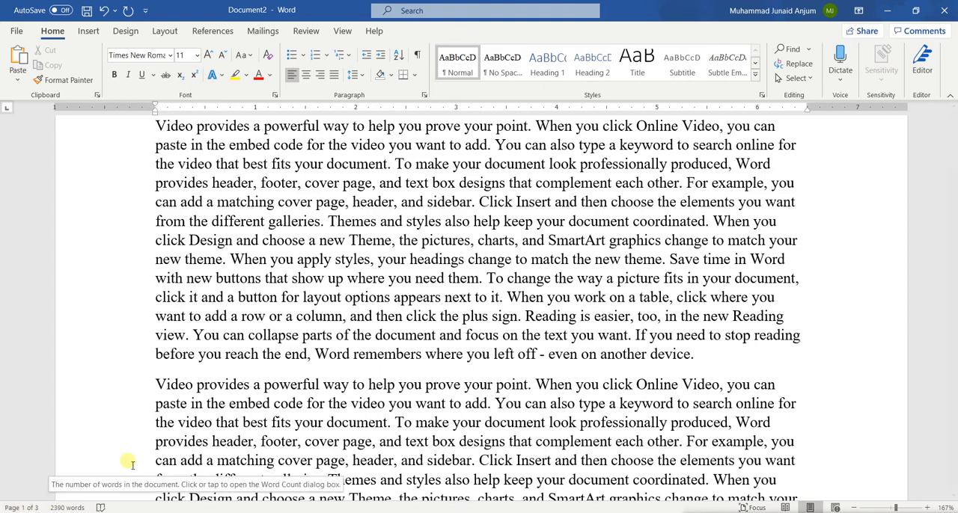
{"action": "scroll", "coordinate": [413, 298], "scroll_direction": "down", "scroll_amount": 7, "text": "ctrl"}
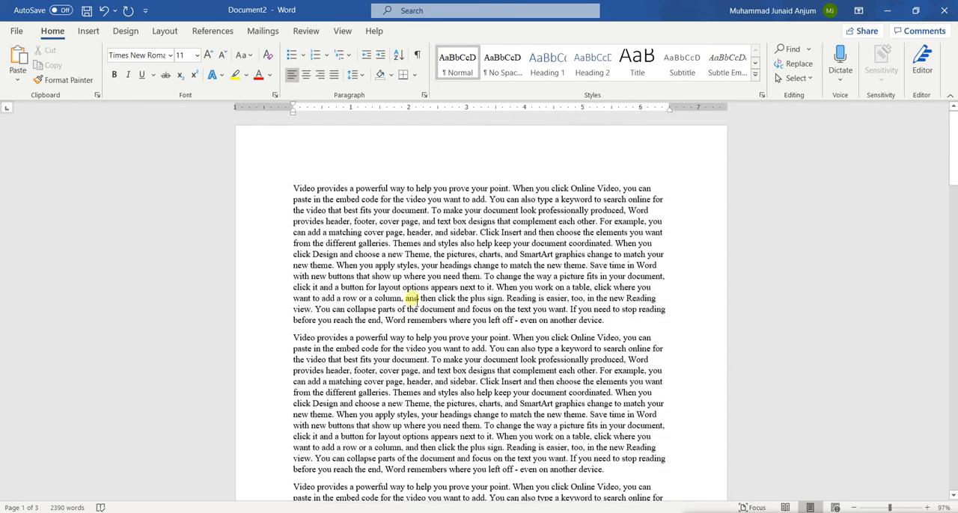
{"action": "scroll", "coordinate": [417, 301], "scroll_direction": "down", "scroll_amount": 7}
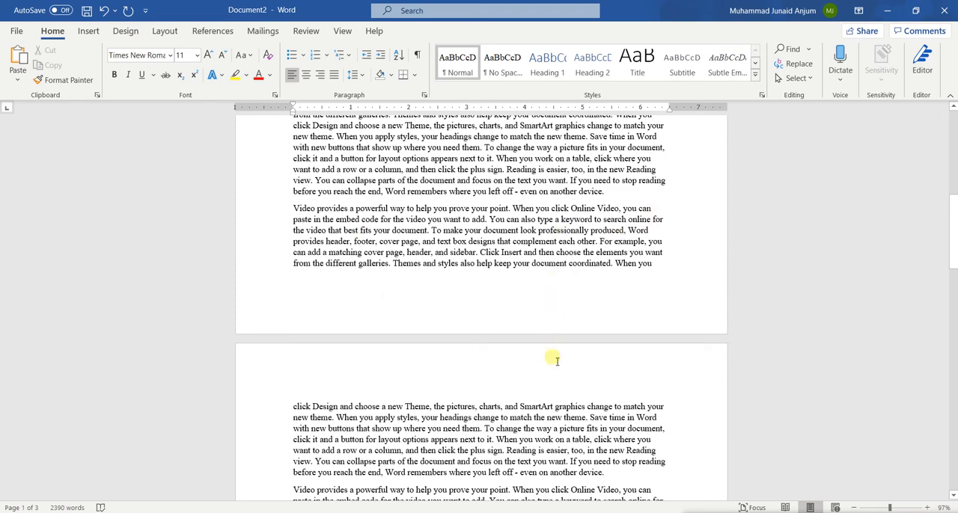
{"action": "scroll", "coordinate": [552, 359], "scroll_direction": "down", "scroll_amount": 3}
{"action": "scroll", "coordinate": [552, 300], "scroll_direction": "down", "scroll_amount": 15}
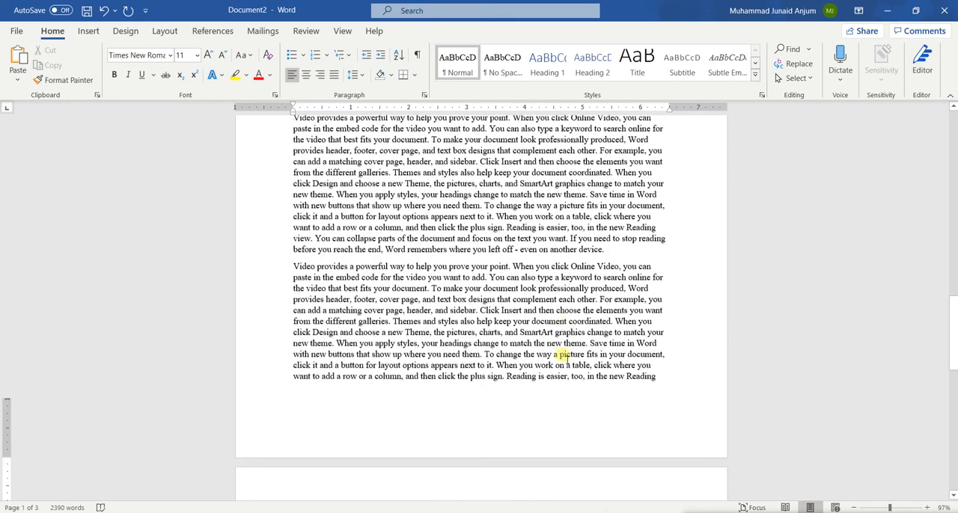
{"action": "scroll", "coordinate": [464, 444], "scroll_direction": "down", "scroll_amount": 10}
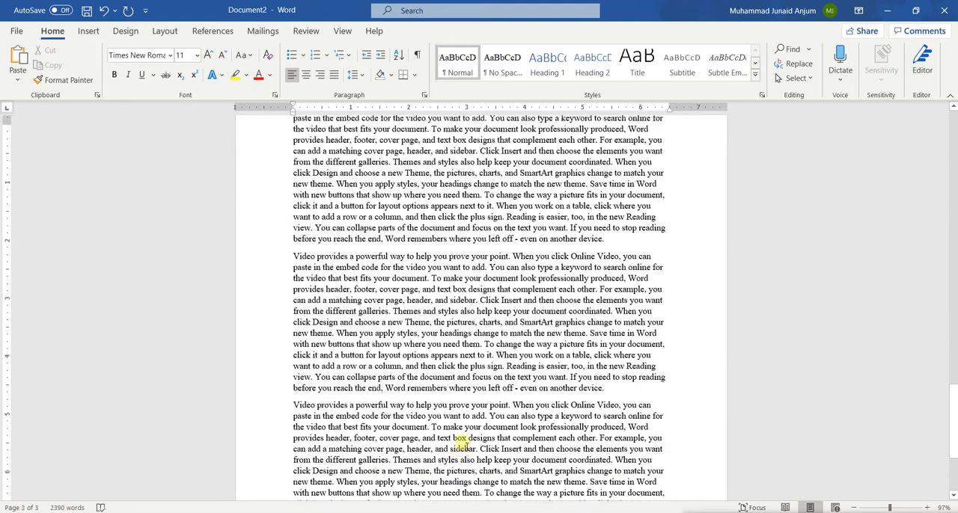
{"action": "key", "text": "ctrl+Home"}
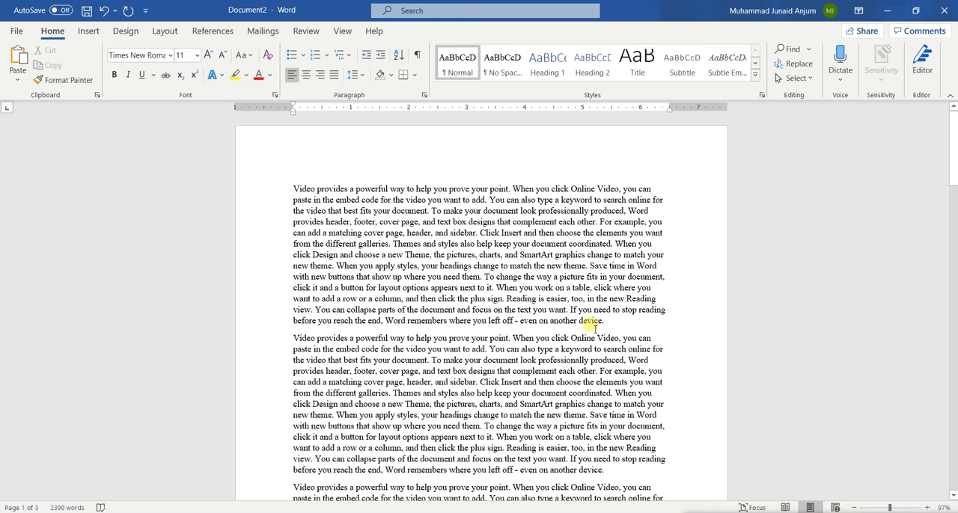
{"action": "scroll", "coordinate": [592, 326], "scroll_direction": "up", "scroll_amount": 6}
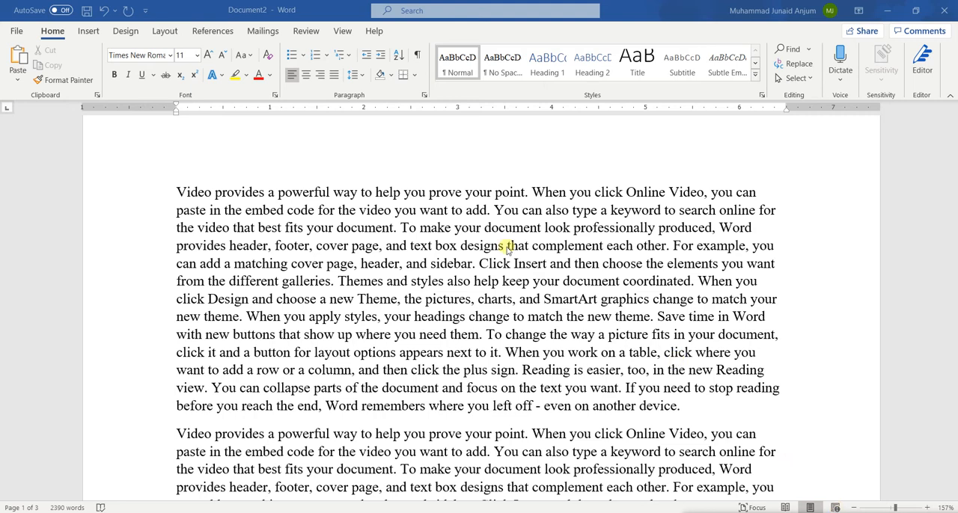
Show the document in Web Layout view and look through the text at full window width.
{"action": "left_click", "coordinate": [340, 31]}
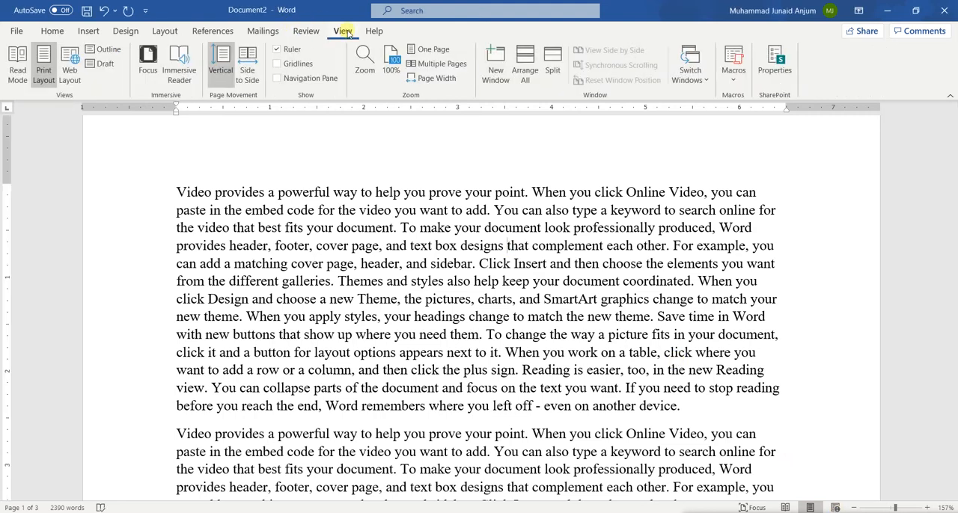
{"action": "left_click", "coordinate": [69, 66]}
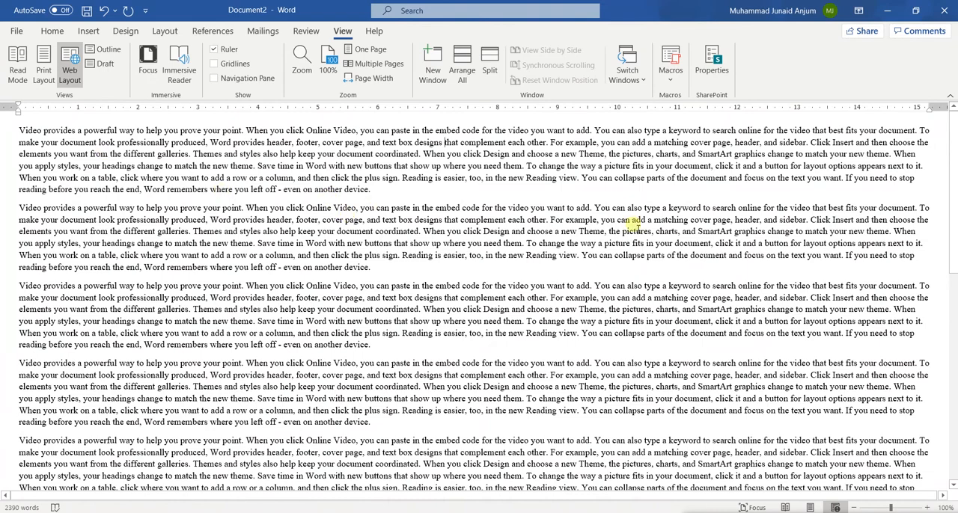
{"action": "scroll", "coordinate": [271, 251], "scroll_direction": "down", "scroll_amount": 10}
{"action": "scroll", "coordinate": [274, 253], "scroll_direction": "up", "scroll_amount": 3}
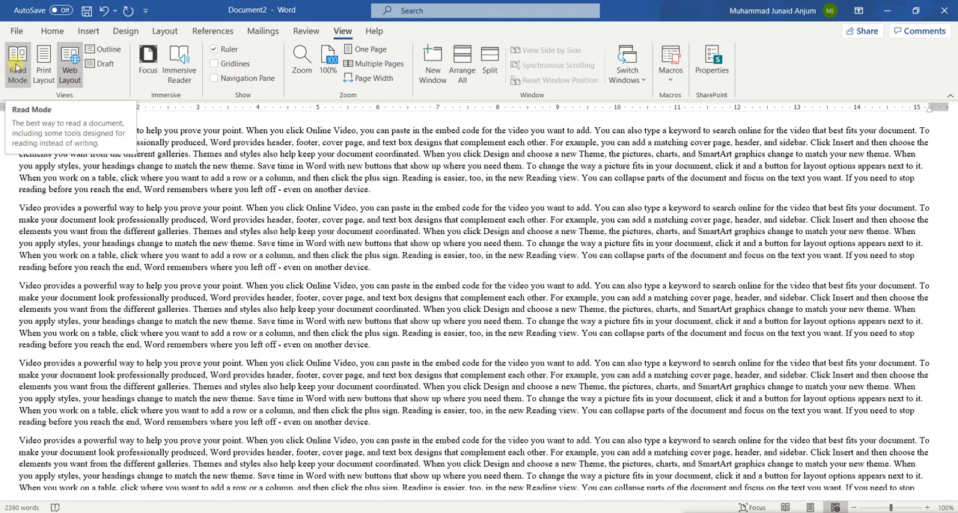
Show the document in Read Mode and leaf forward to the following pair of screens.
{"action": "left_click", "coordinate": [17, 68]}
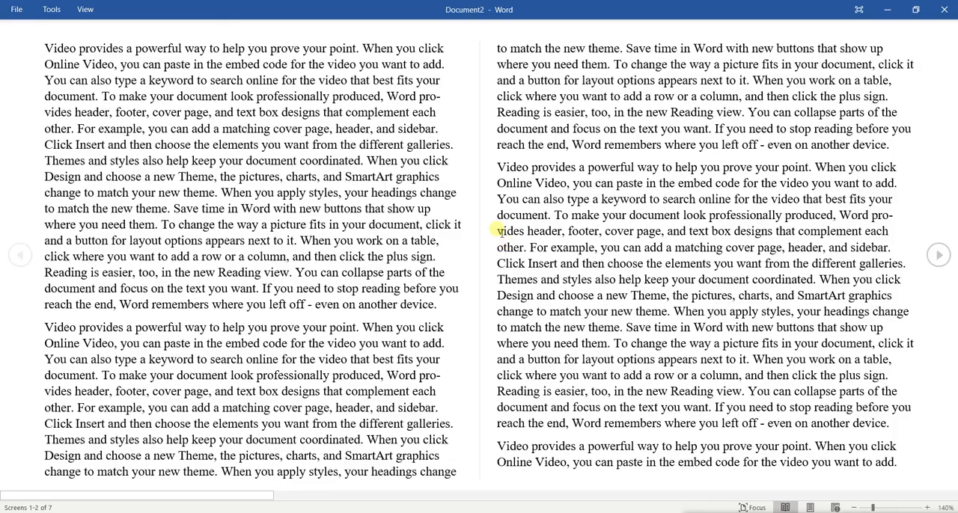
{"action": "scroll", "coordinate": [761, 257], "scroll_direction": "down", "scroll_amount": 3}
{"action": "scroll", "coordinate": [761, 256], "scroll_direction": "up", "scroll_amount": 5}
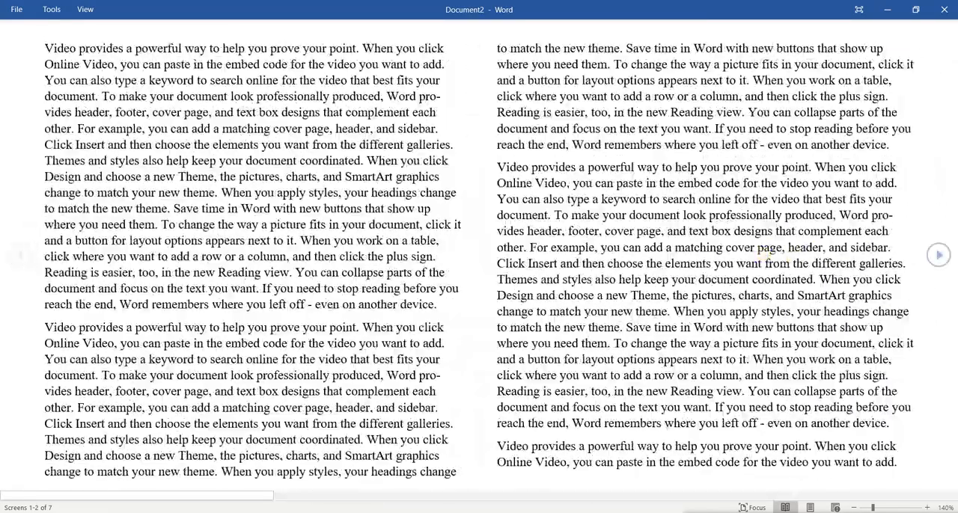
{"action": "left_click", "coordinate": [938, 255]}
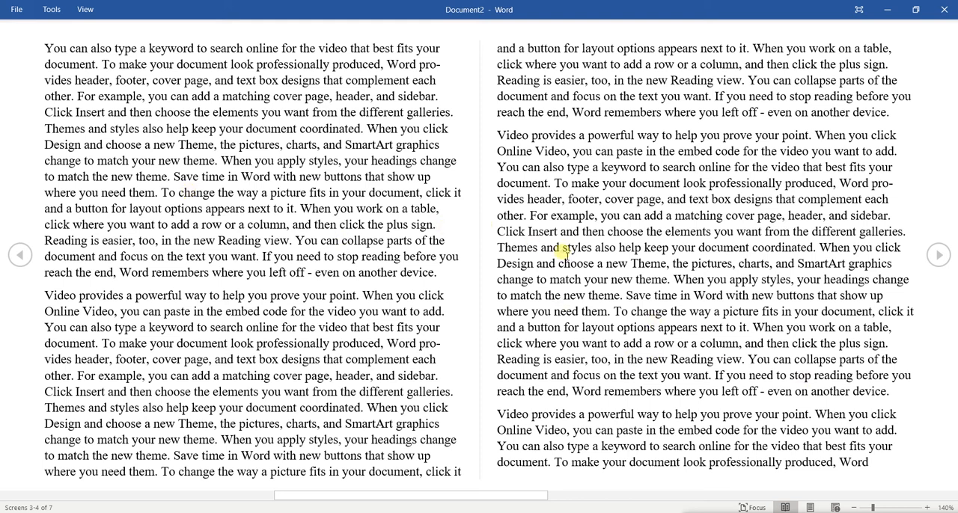
{"action": "key", "text": "BackSpace"}
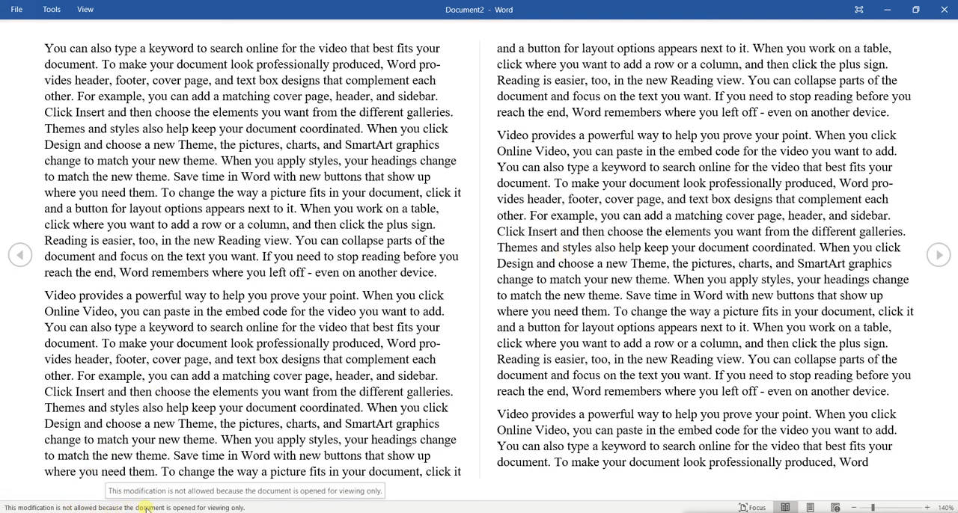
Return to Print Layout view and look over the first page's margins and text.
{"action": "left_click", "coordinate": [810, 507]}
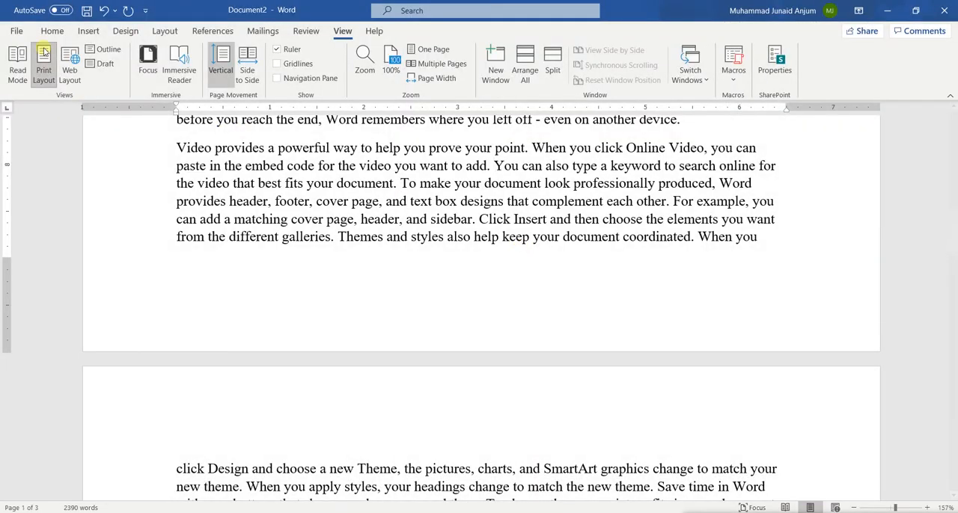
{"action": "left_click", "coordinate": [51, 32]}
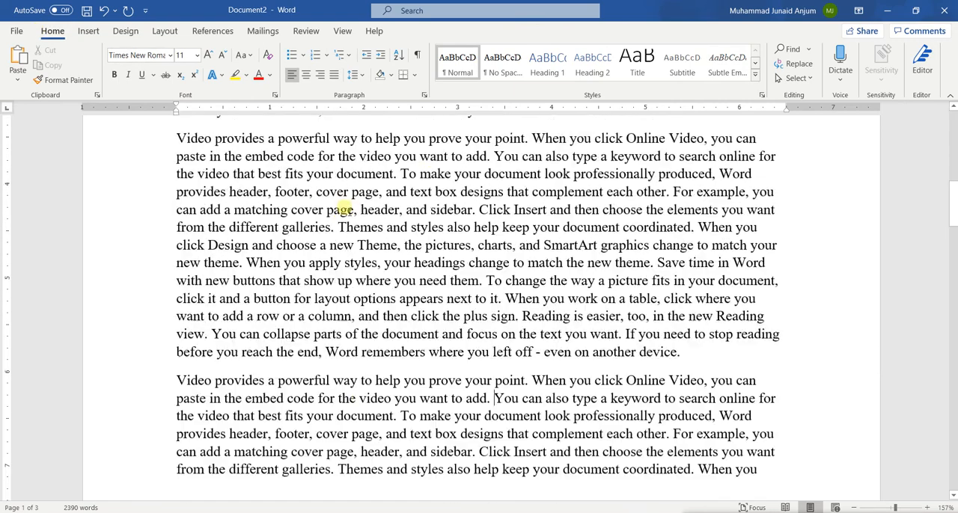
{"action": "scroll", "coordinate": [348, 211], "scroll_direction": "up", "scroll_amount": 7}
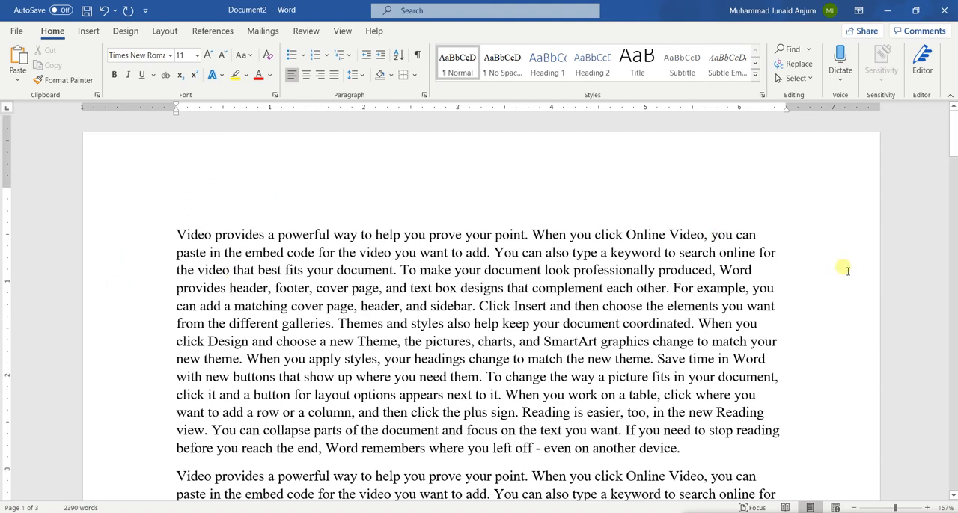
{"action": "scroll", "coordinate": [843, 270], "scroll_direction": "down", "scroll_amount": 10}
{"action": "scroll", "coordinate": [497, 406], "scroll_direction": "up", "scroll_amount": 5}
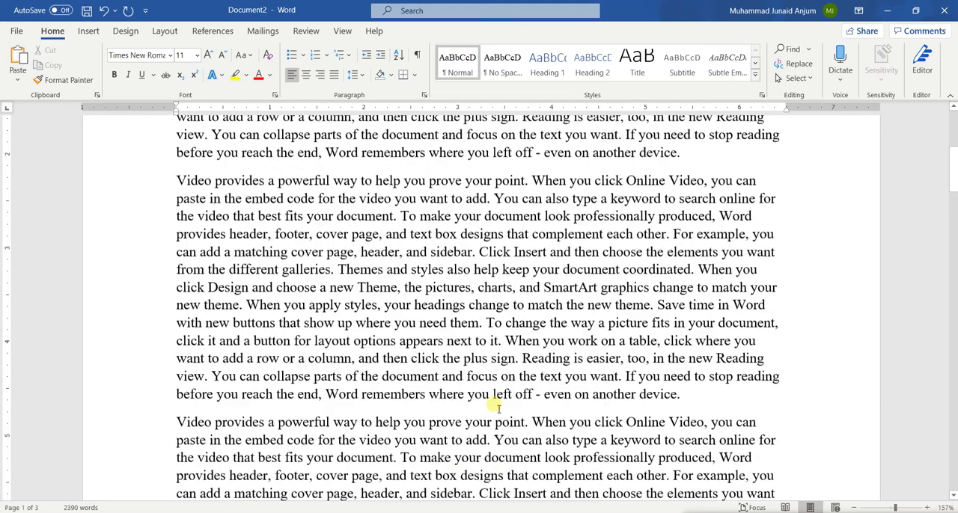
{"action": "scroll", "coordinate": [496, 407], "scroll_direction": "up", "scroll_amount": 5}
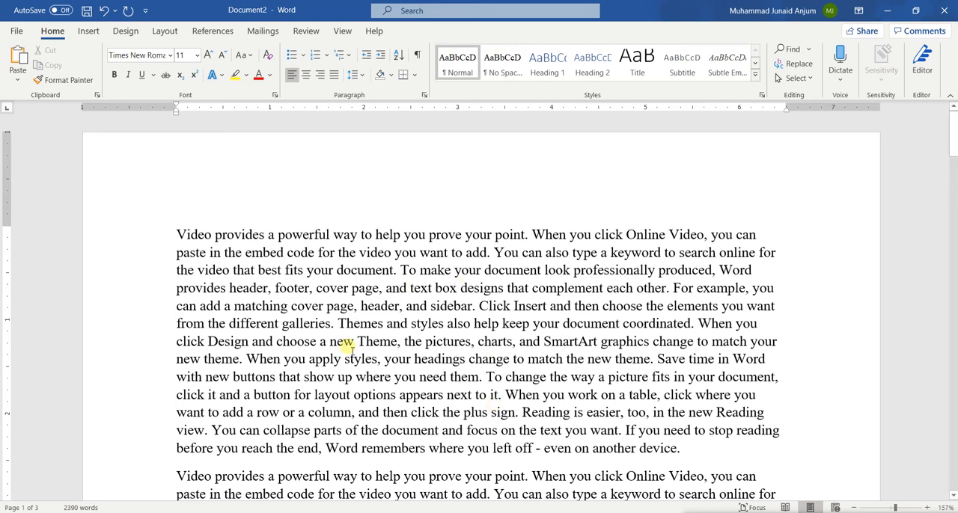
Select the first paragraph and extend its left and right indents outward, almost to both edges of the page.
{"action": "left_click_drag", "start_coordinate": [176, 238], "coordinate": [681, 445]}
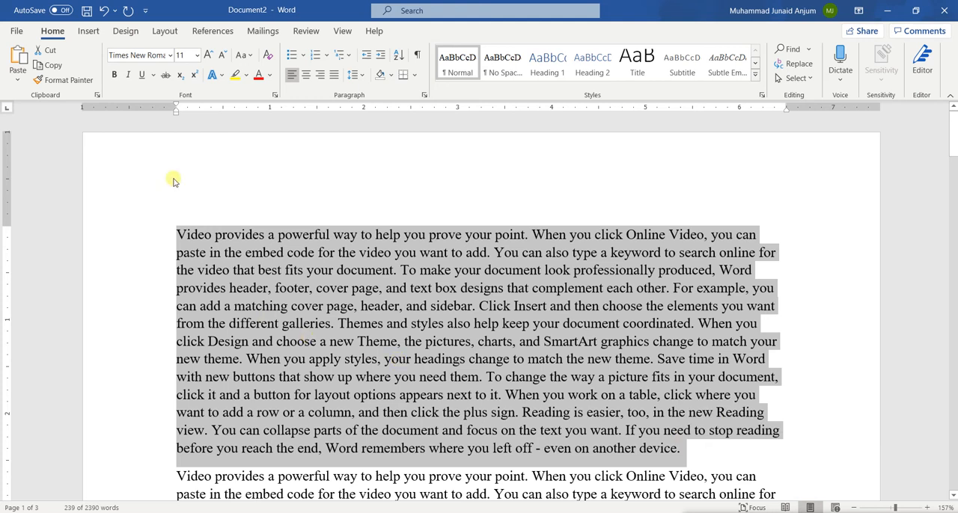
{"action": "left_click", "coordinate": [239, 267]}
{"action": "triple_click", "coordinate": [297, 289]}
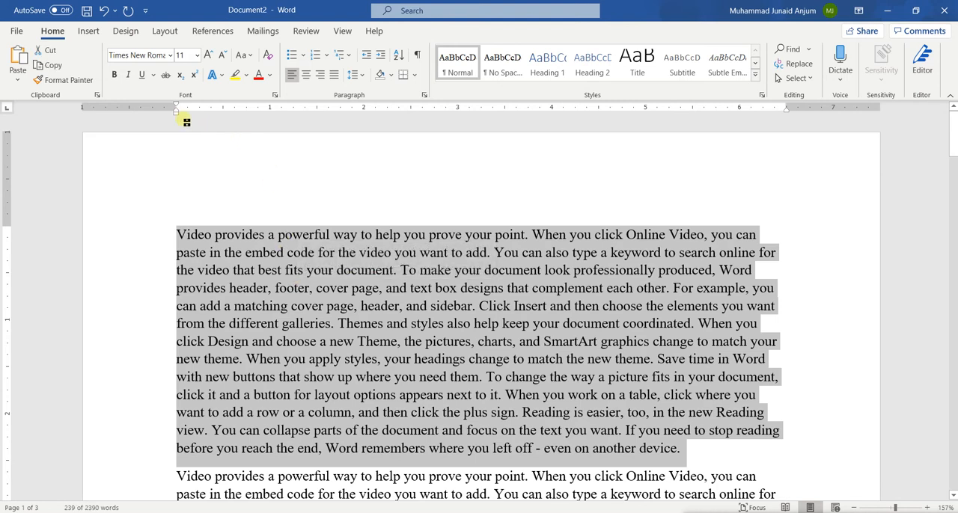
{"action": "left_click_drag", "start_coordinate": [177, 111], "coordinate": [106, 113]}
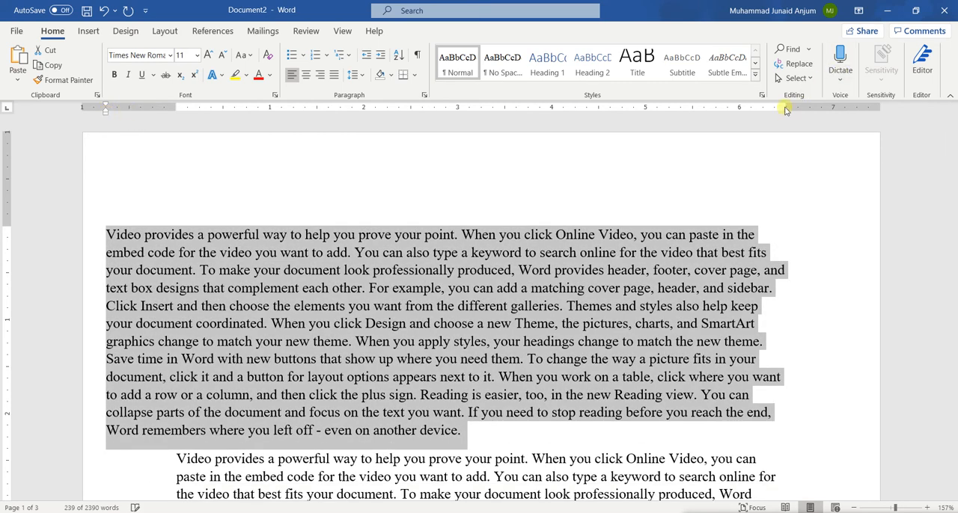
{"action": "left_click_drag", "start_coordinate": [785, 112], "coordinate": [874, 114]}
{"action": "left_click_drag", "start_coordinate": [874, 114], "coordinate": [864, 113]}
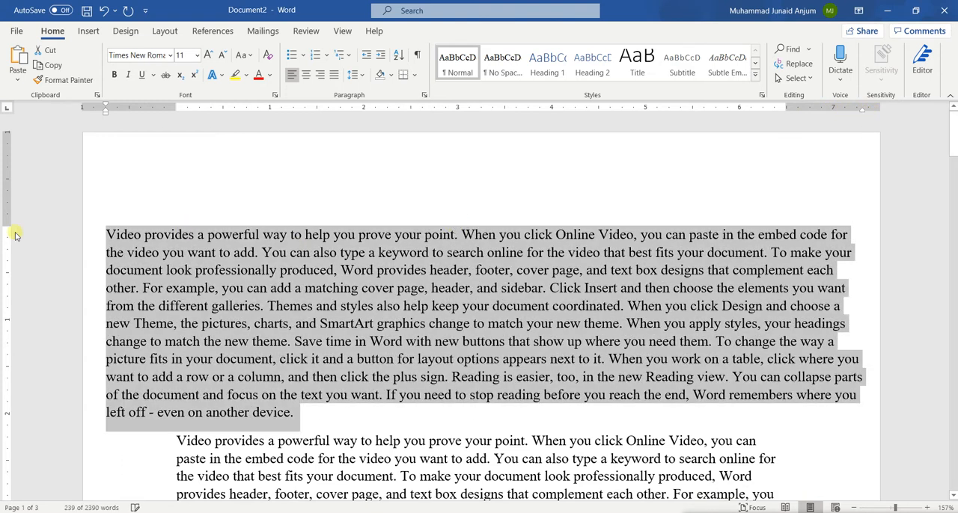
Shrink the first page's top and bottom margins on the vertical ruler so the text area nearly fills the page height.
{"action": "left_click_drag", "start_coordinate": [10, 231], "coordinate": [9, 136]}
{"action": "scroll", "coordinate": [119, 311], "scroll_direction": "down", "scroll_amount": 8}
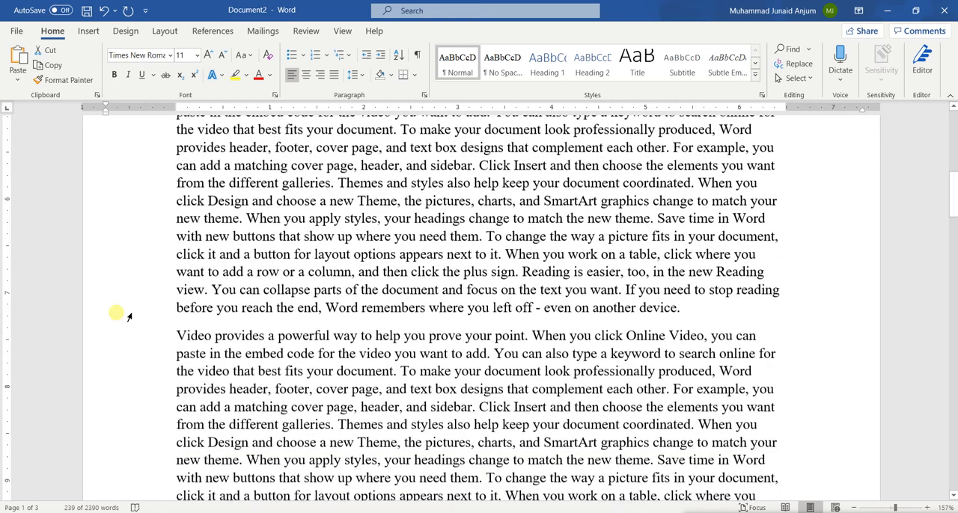
{"action": "scroll", "coordinate": [129, 317], "scroll_direction": "down", "scroll_amount": 4}
{"action": "left_click_drag", "start_coordinate": [7, 292], "coordinate": [15, 377]}
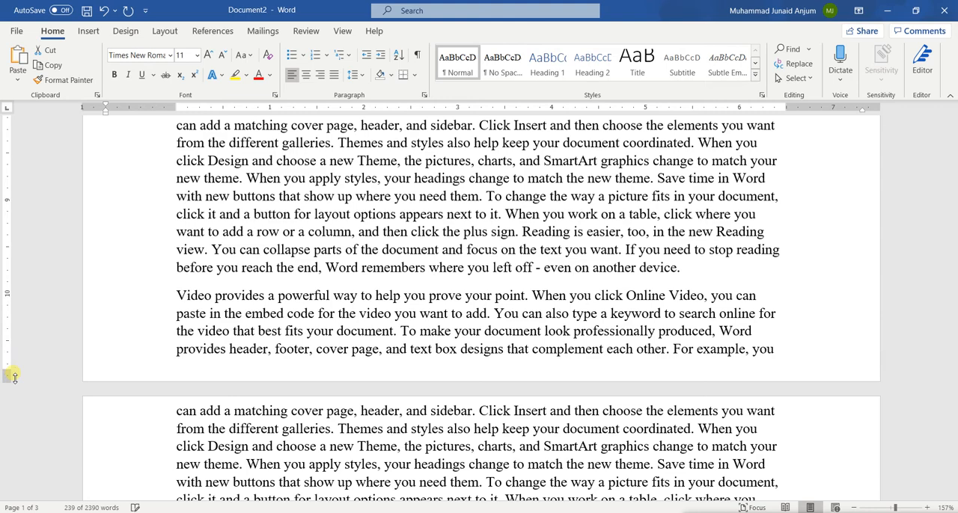
{"action": "triple_click", "coordinate": [528, 270]}
Undo the ruler margin and indent changes and deselect the first paragraph.
{"action": "key", "text": "ctrl+z"}
{"action": "key", "text": "ctrl+z"}
{"action": "key", "text": "ctrl+z"}
{"action": "key", "text": "ctrl+z"}
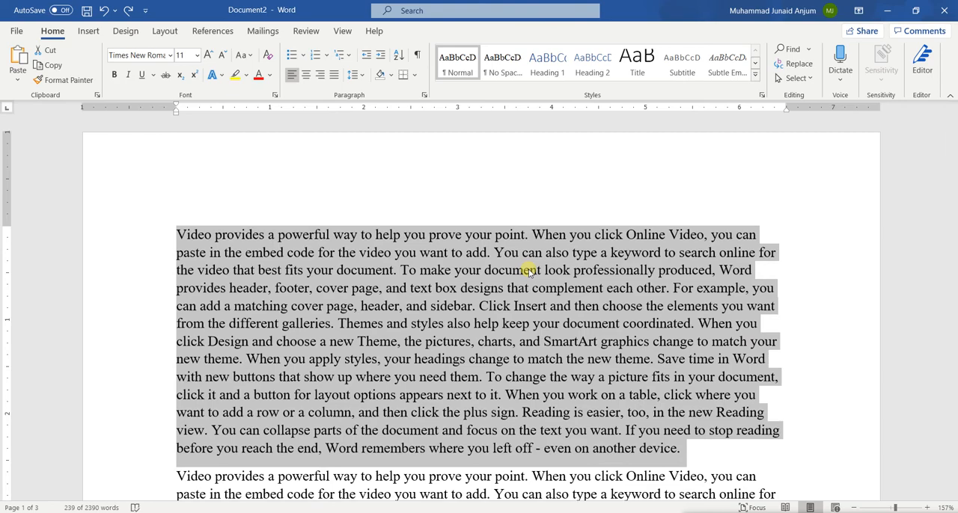
{"action": "left_click", "coordinate": [529, 270]}
{"action": "scroll", "coordinate": [529, 272], "scroll_direction": "down", "scroll_amount": 5}
{"action": "key", "text": "ctrl+z"}
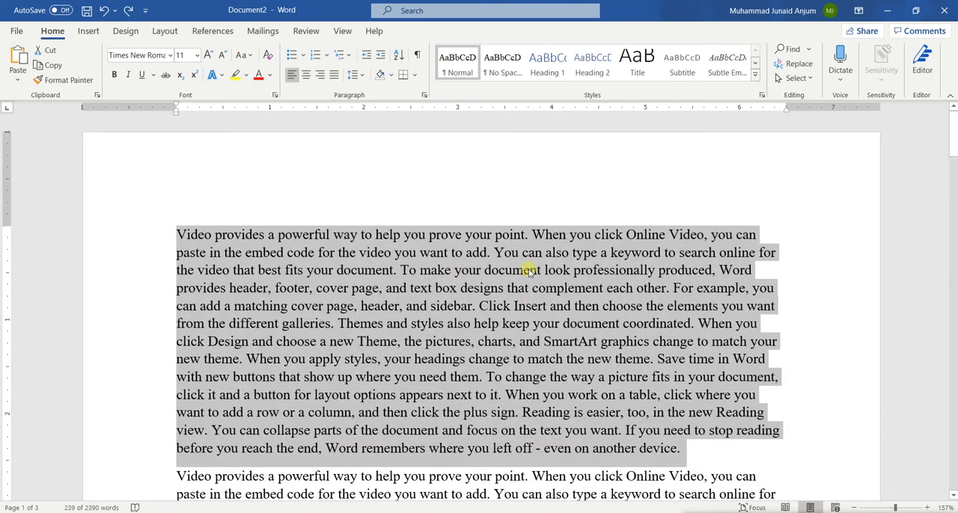
{"action": "left_click", "coordinate": [399, 271]}
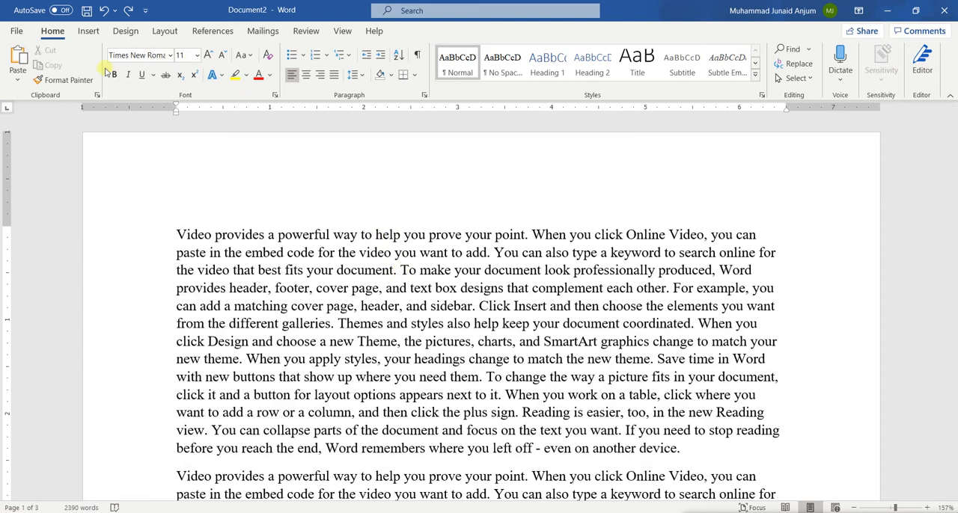
Apply the Narrow margin preset of 0.5" on all sides to the document and undo it.
{"action": "left_click", "coordinate": [86, 31]}
{"action": "left_click", "coordinate": [116, 30]}
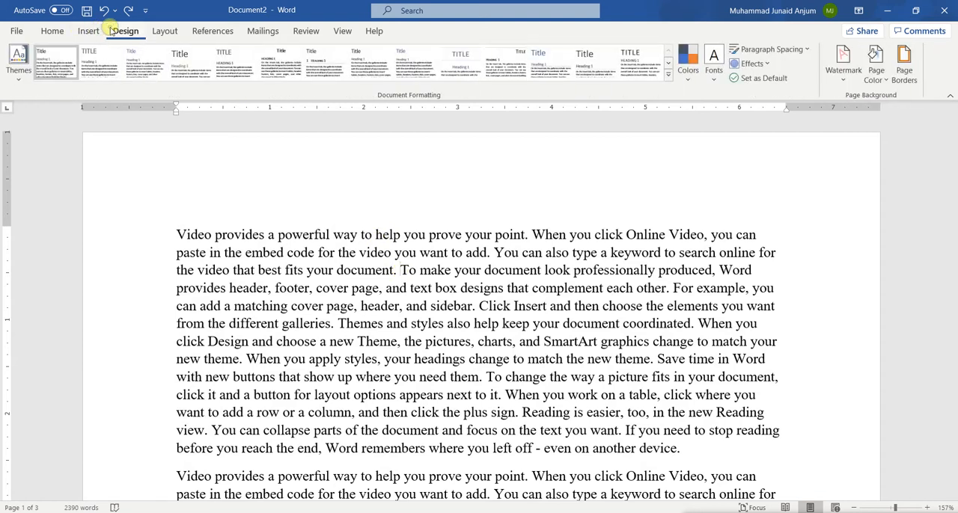
{"action": "left_click", "coordinate": [157, 32]}
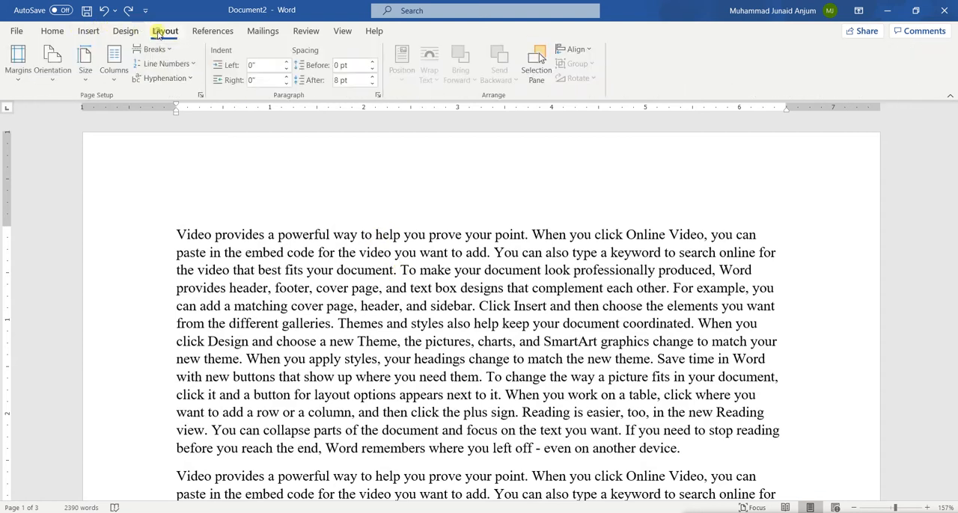
{"action": "left_click", "coordinate": [20, 83]}
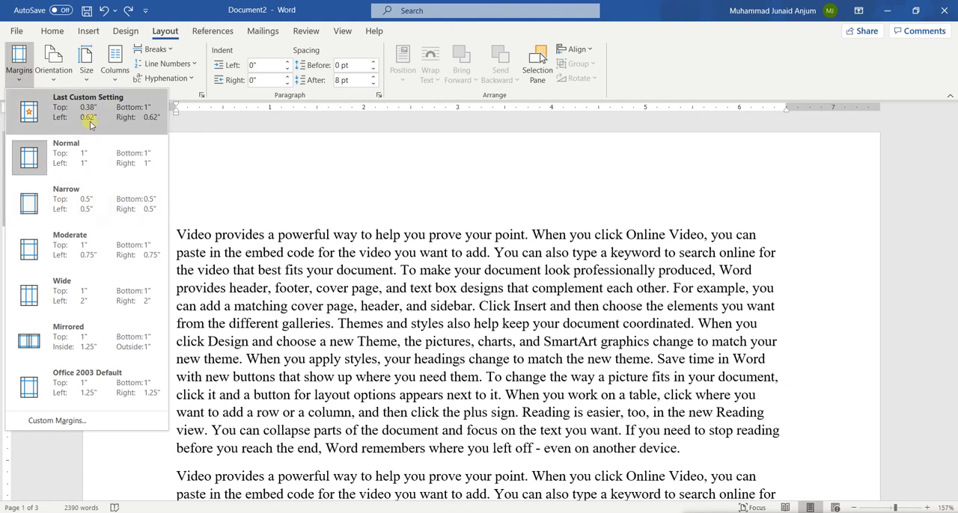
{"action": "left_click", "coordinate": [121, 203]}
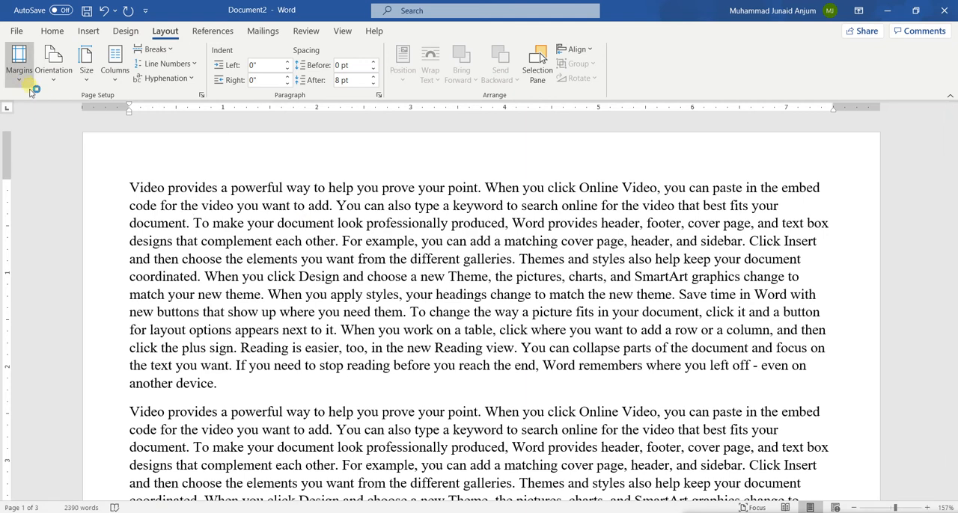
{"action": "left_click", "coordinate": [104, 10]}
Practise selecting the first paragraph's opening sentences, from "Video" up to "galleries", and clear the selection.
{"action": "left_click", "coordinate": [49, 32]}
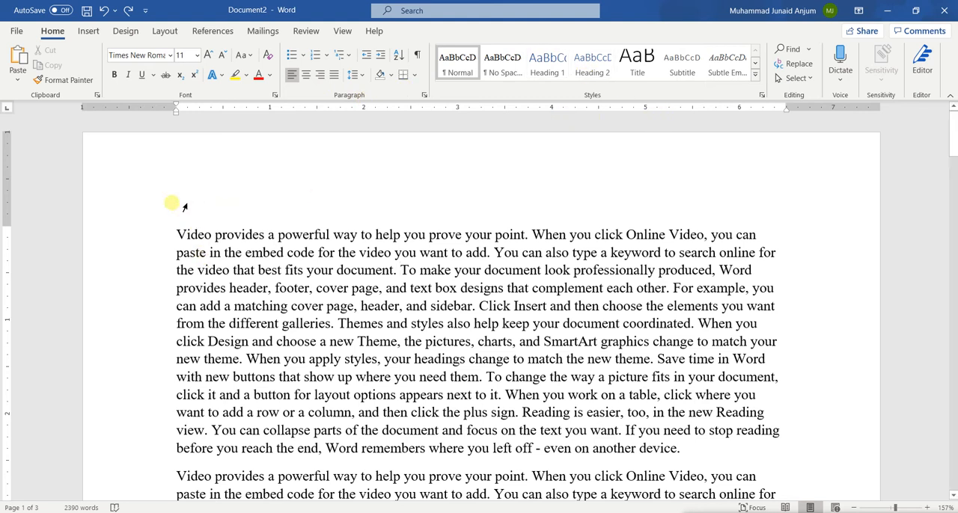
{"action": "left_click_drag", "start_coordinate": [178, 232], "coordinate": [462, 367]}
{"action": "left_click", "coordinate": [461, 366]}
{"action": "scroll", "coordinate": [322, 378], "scroll_direction": "down", "scroll_amount": 4}
{"action": "scroll", "coordinate": [326, 382], "scroll_direction": "up", "scroll_amount": 4}
{"action": "left_click_drag", "start_coordinate": [179, 239], "coordinate": [330, 327]}
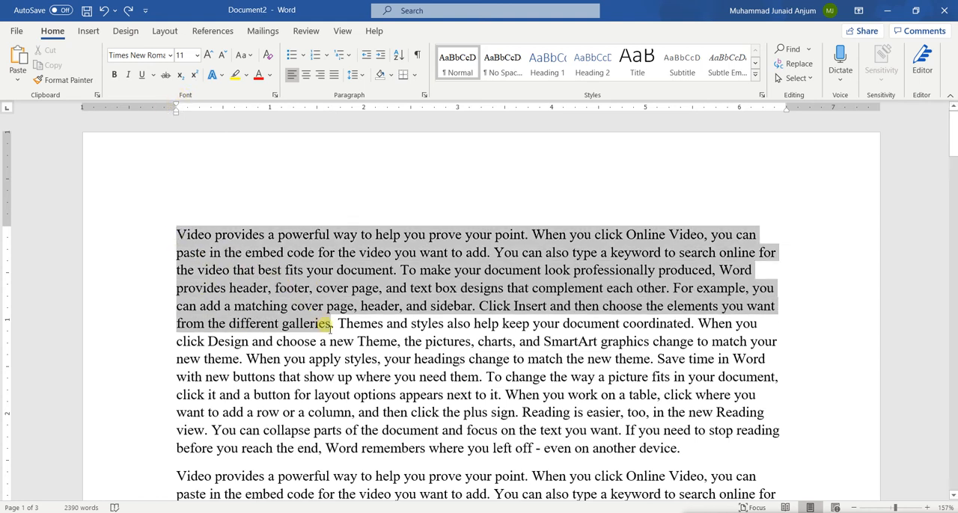
{"action": "left_click", "coordinate": [236, 254]}
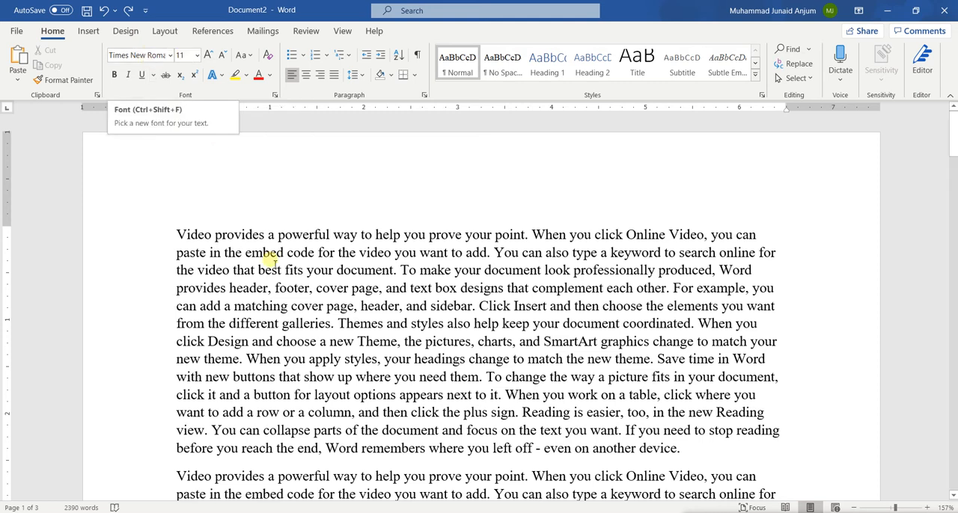
Set the font of the whole document to Calibri Light (Headings) and clear the selection.
{"action": "left_click_drag", "start_coordinate": [177, 234], "coordinate": [238, 256]}
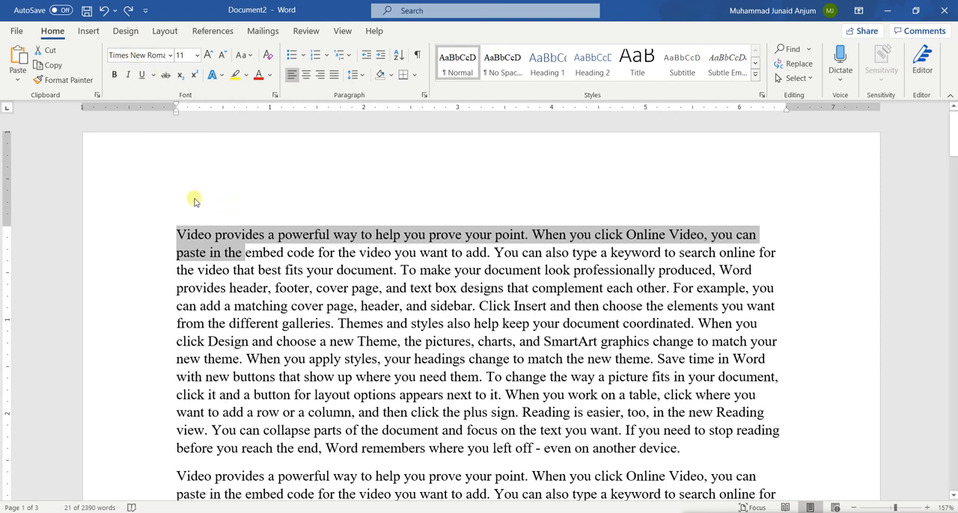
{"action": "key", "text": "ctrl+a"}
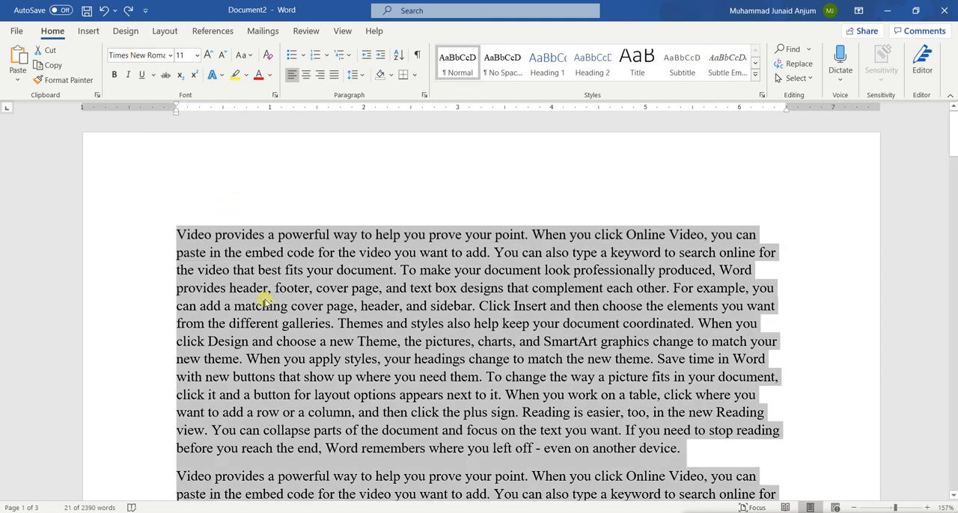
{"action": "left_click", "coordinate": [156, 56]}
{"action": "type", "text": "Calibri Light"}
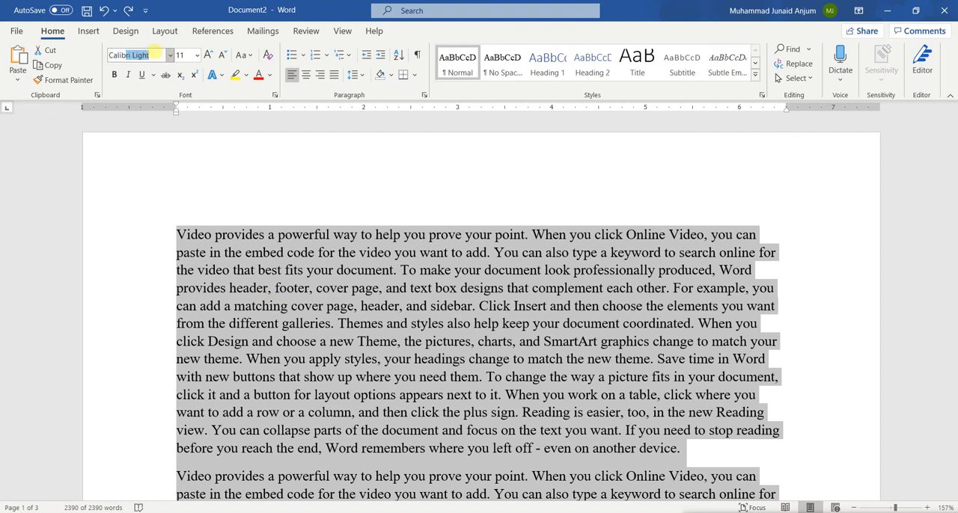
{"action": "key", "text": "Return"}
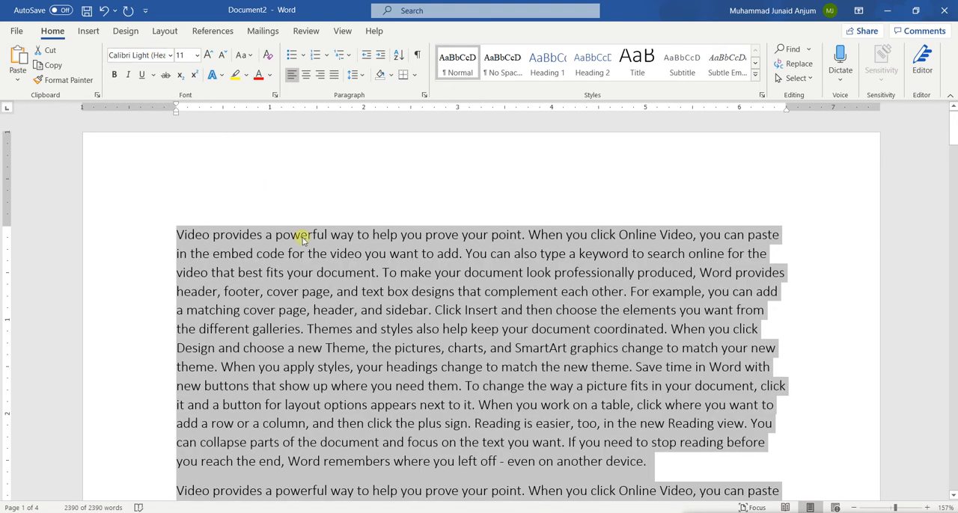
{"action": "left_click", "coordinate": [306, 240]}
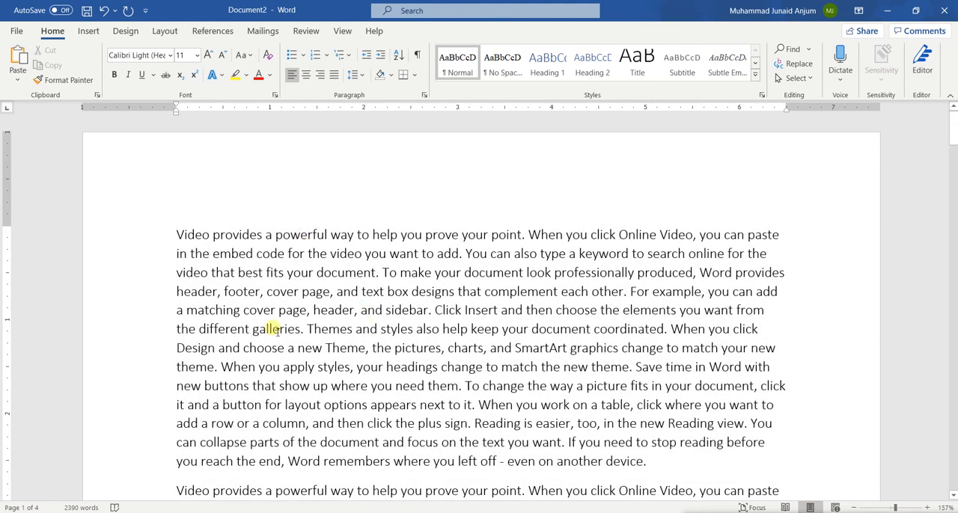
Set the font of the word "powerful" in the first line to Calibri (Body).
{"action": "left_click", "coordinate": [137, 56]}
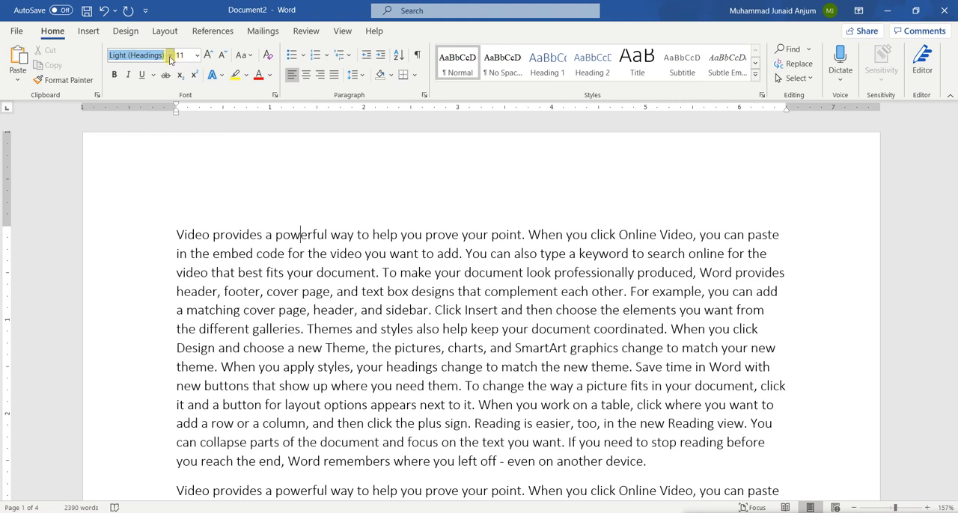
{"action": "left_click", "coordinate": [164, 57]}
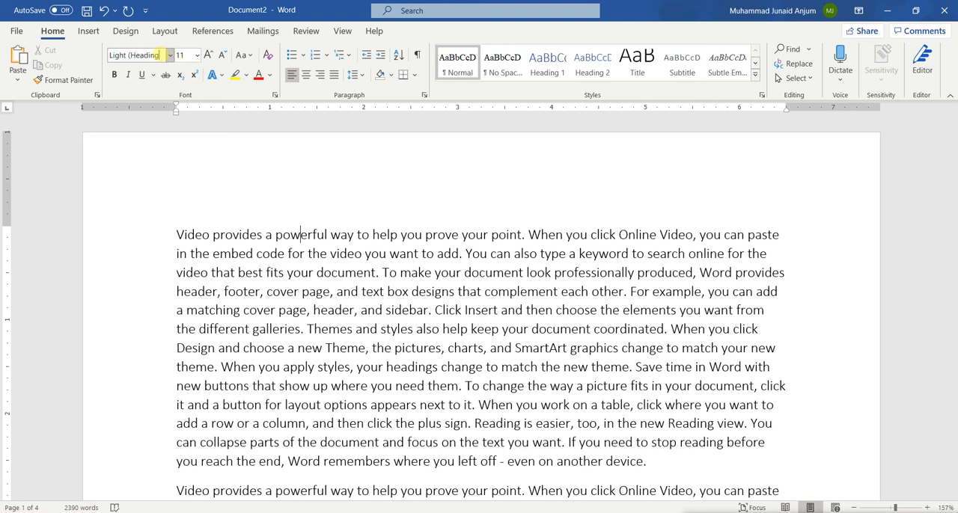
{"action": "key", "text": "BackSpace"}
{"action": "key", "text": "BackSpace"}
{"action": "key", "text": "BackSpace"}
{"action": "key", "text": "BackSpace"}
{"action": "key", "text": "BackSpace"}
{"action": "key", "text": "BackSpace"}
{"action": "key", "text": "BackSpace"}
{"action": "key", "text": "BackSpace"}
{"action": "key", "text": "Return"}
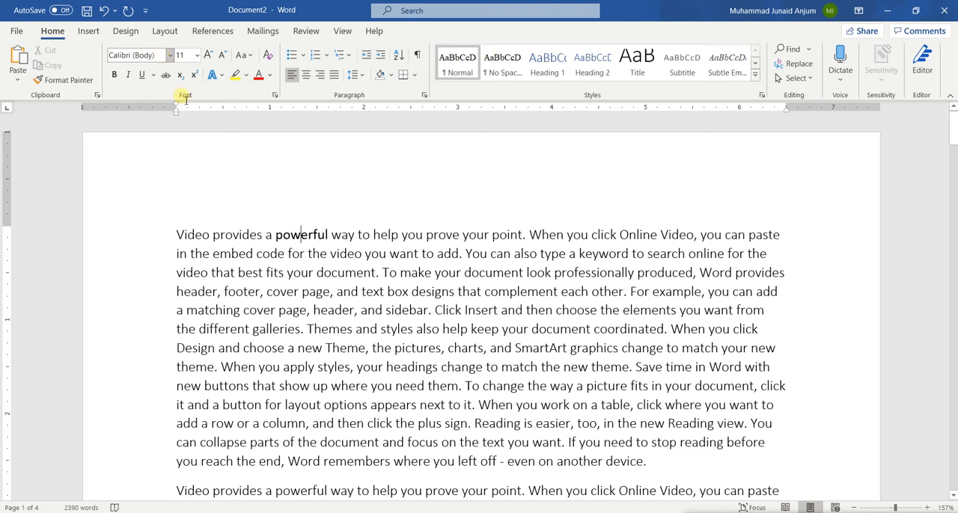
Set the font of the whole document to Calibri (Body), clear the selection and check the following paragraphs.
{"action": "key", "text": "ctrl+a"}
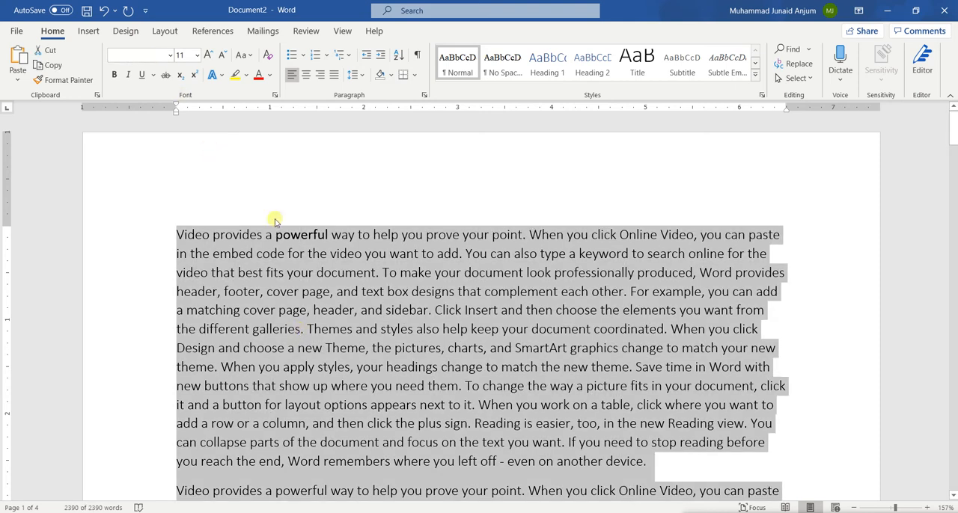
{"action": "left_click", "coordinate": [126, 57]}
{"action": "type", "text": "Calibri Light"}
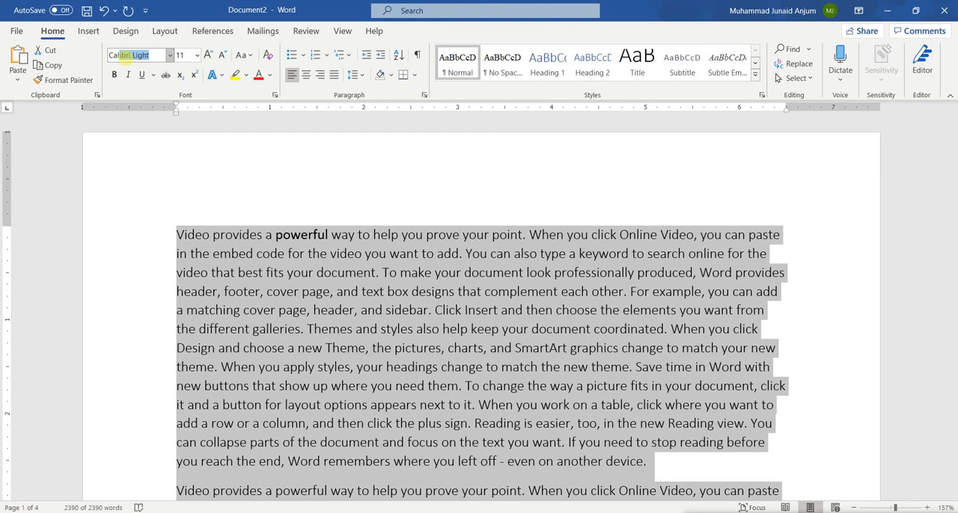
{"action": "key", "text": "Return"}
{"action": "key", "text": "Return"}
{"action": "left_click", "coordinate": [314, 261]}
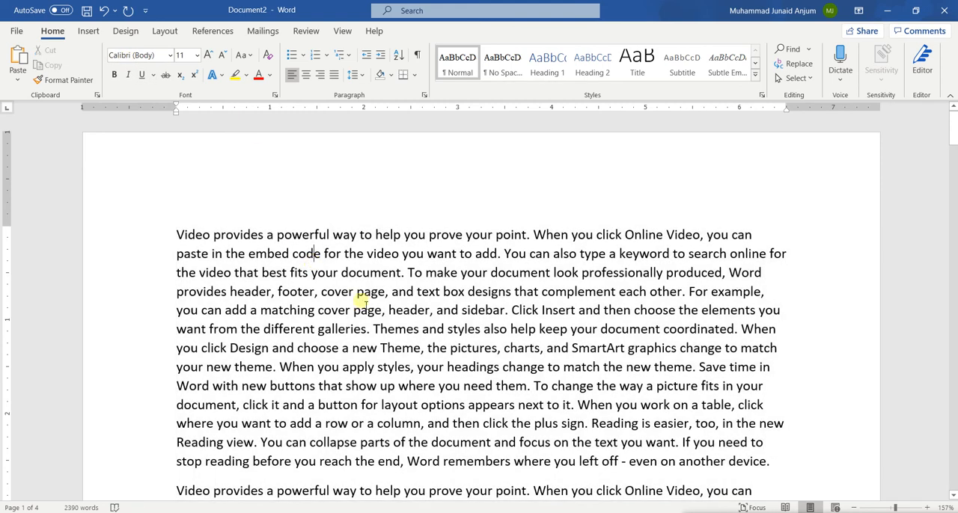
{"action": "scroll", "coordinate": [396, 329], "scroll_direction": "down", "scroll_amount": 2}
{"action": "scroll", "coordinate": [396, 334], "scroll_direction": "down", "scroll_amount": 3}
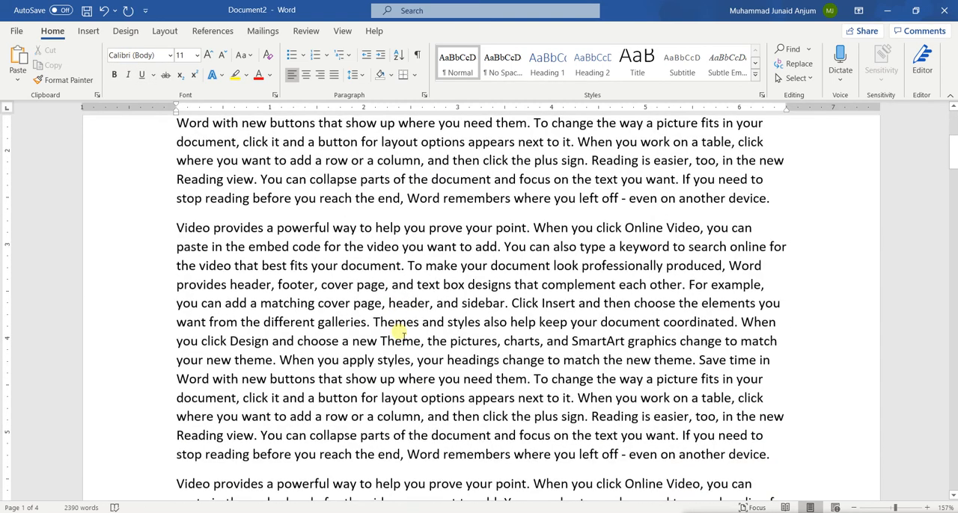
{"action": "scroll", "coordinate": [374, 449], "scroll_direction": "up", "scroll_amount": 5}
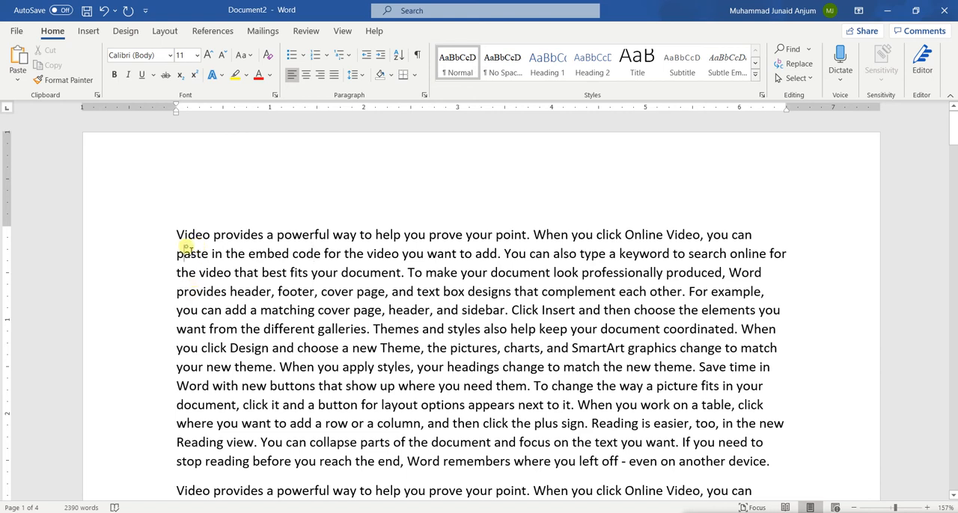
Select the first paragraph and preview different fonts on it, such as Algerian, Comic Sans MS, Embassy BT, Gigi and Palace Script MT.
{"action": "triple_click", "coordinate": [185, 247]}
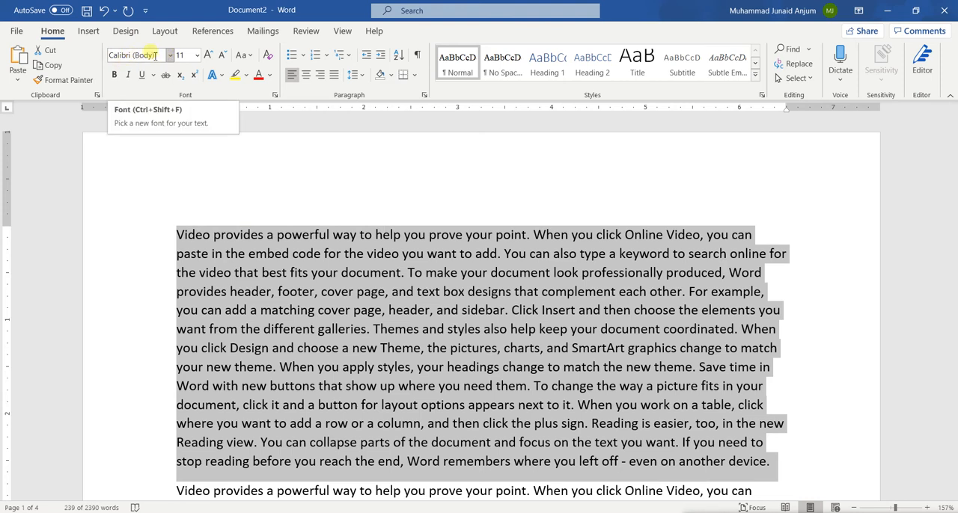
{"action": "left_click", "coordinate": [155, 55]}
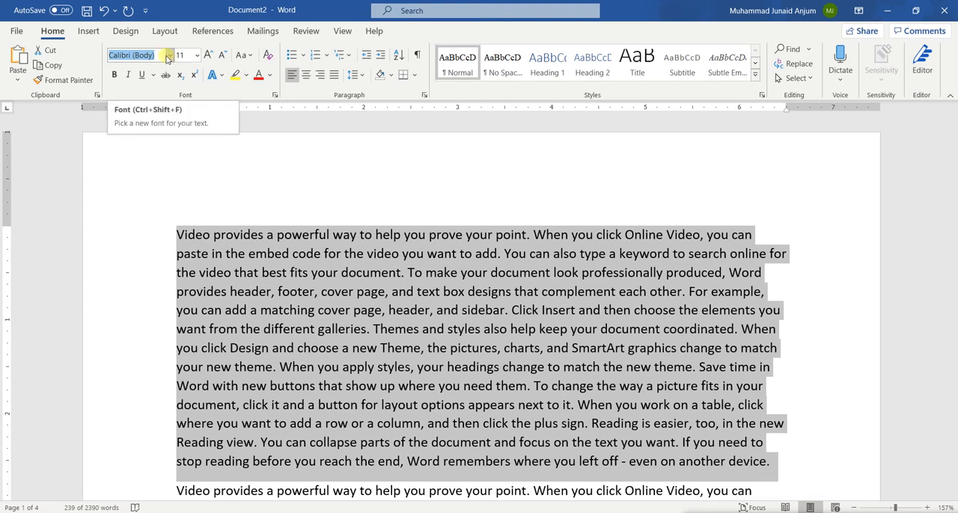
{"action": "left_click", "coordinate": [170, 55]}
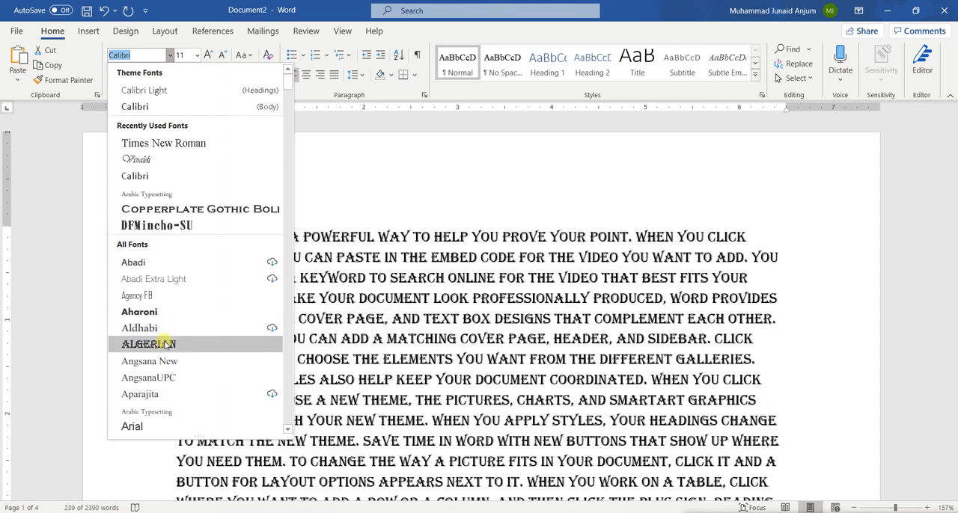
{"action": "scroll", "coordinate": [165, 345], "scroll_direction": "down", "scroll_amount": 6}
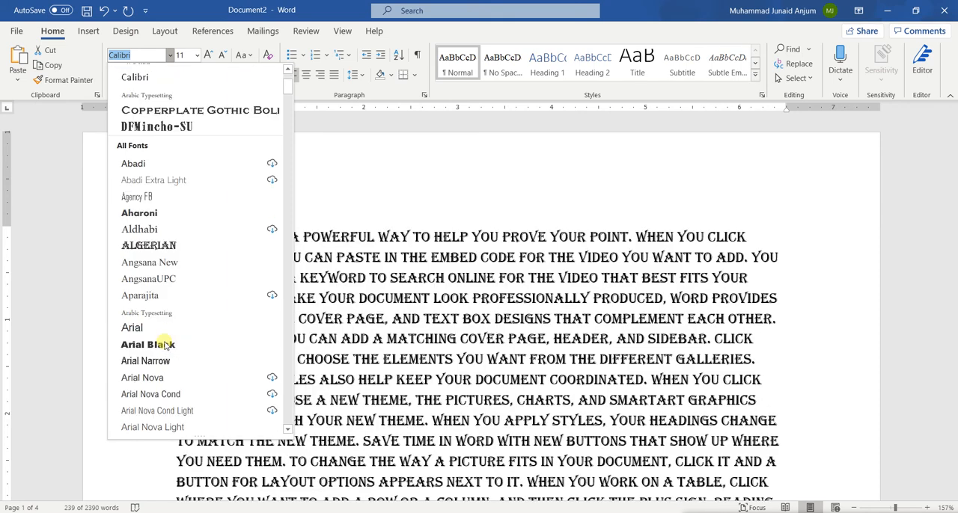
{"action": "scroll", "coordinate": [166, 345], "scroll_direction": "down", "scroll_amount": 20}
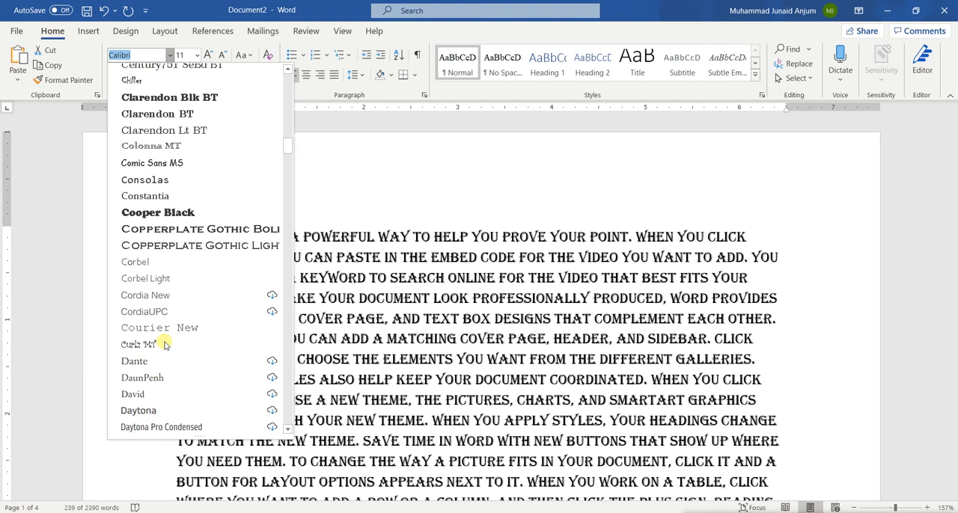
{"action": "scroll", "coordinate": [166, 345], "scroll_direction": "down", "scroll_amount": 1}
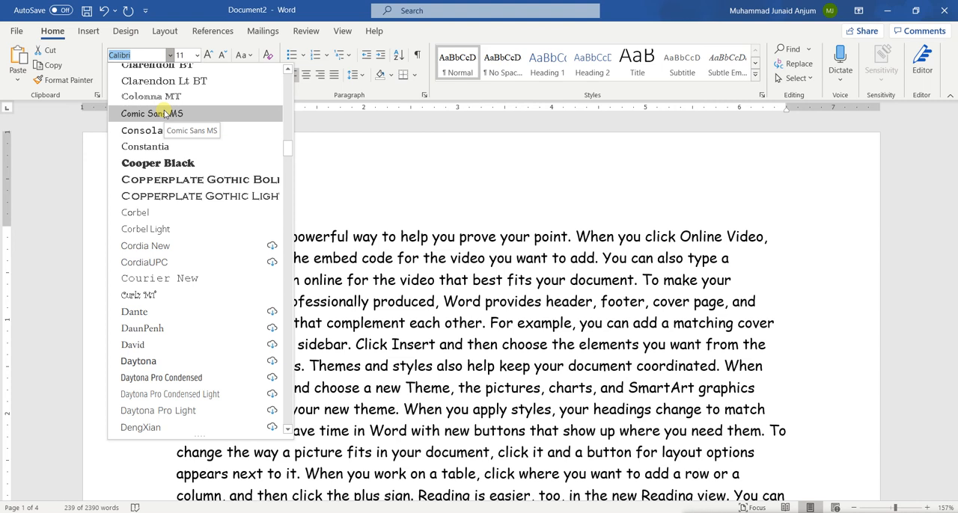
{"action": "scroll", "coordinate": [166, 225], "scroll_direction": "down", "scroll_amount": 2}
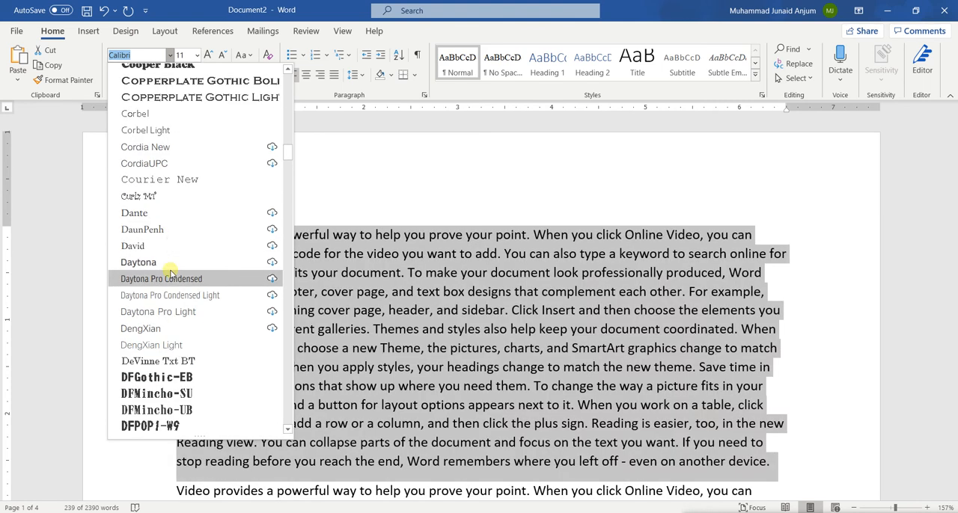
{"action": "scroll", "coordinate": [171, 274], "scroll_direction": "down", "scroll_amount": 2}
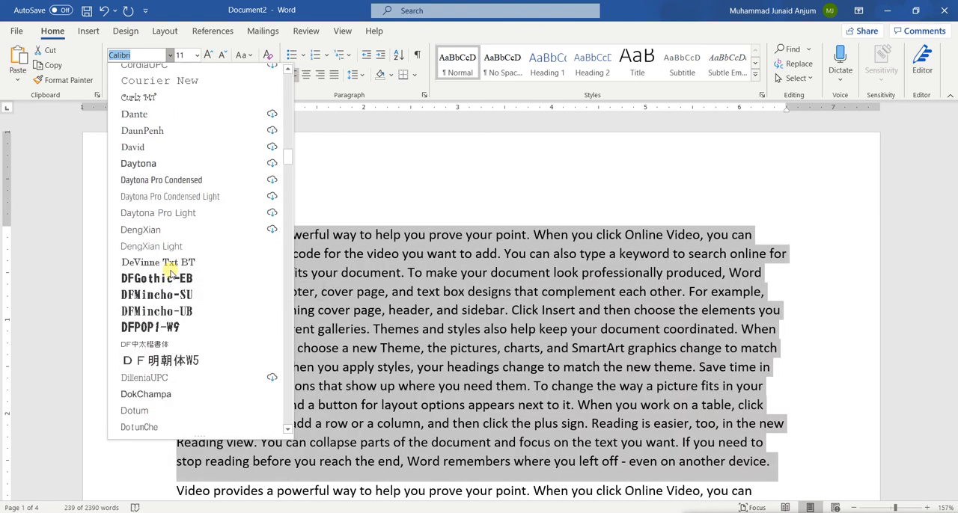
{"action": "scroll", "coordinate": [171, 274], "scroll_direction": "down", "scroll_amount": 1}
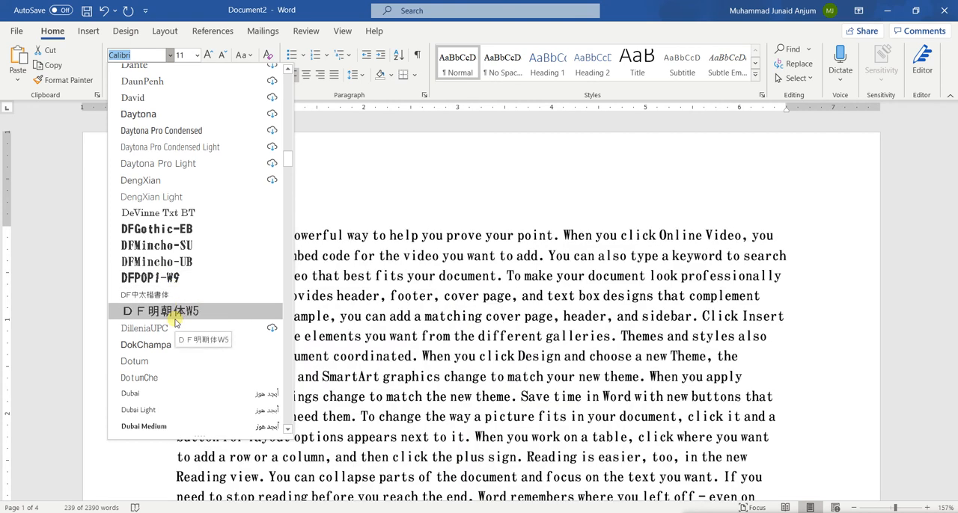
{"action": "scroll", "coordinate": [175, 322], "scroll_direction": "down", "scroll_amount": 1}
{"action": "scroll", "coordinate": [174, 323], "scroll_direction": "down", "scroll_amount": 2}
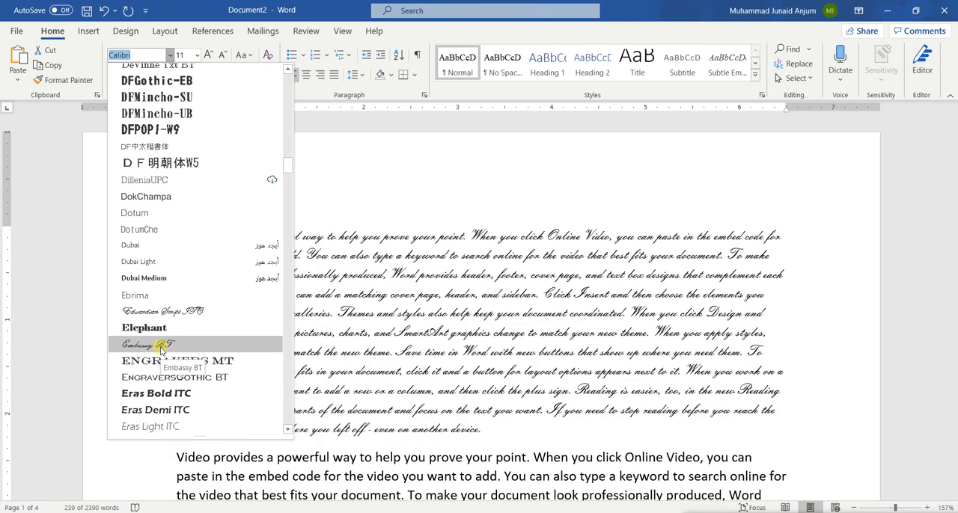
{"action": "scroll", "coordinate": [160, 349], "scroll_direction": "down", "scroll_amount": 9}
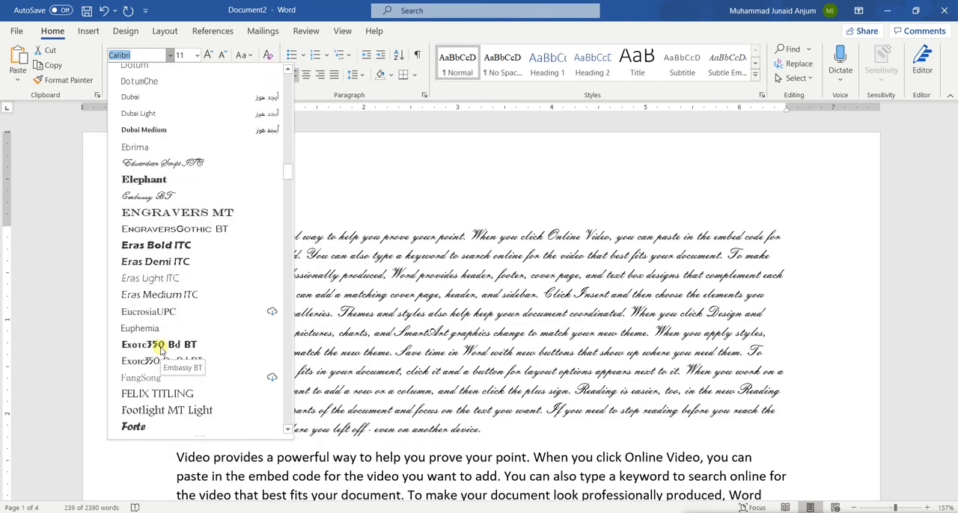
{"action": "scroll", "coordinate": [161, 349], "scroll_direction": "down", "scroll_amount": 8}
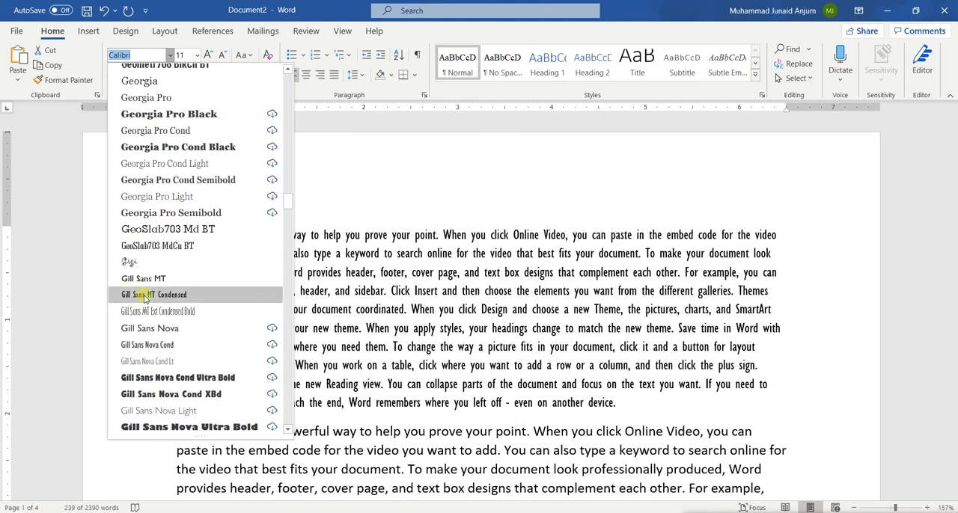
{"action": "scroll", "coordinate": [161, 349], "scroll_direction": "down", "scroll_amount": 1}
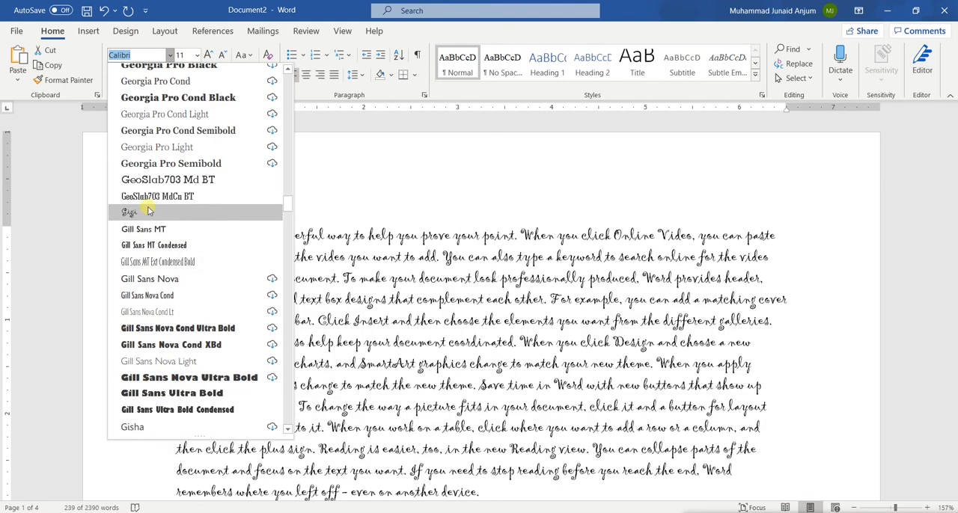
{"action": "scroll", "coordinate": [148, 212], "scroll_direction": "down", "scroll_amount": 12}
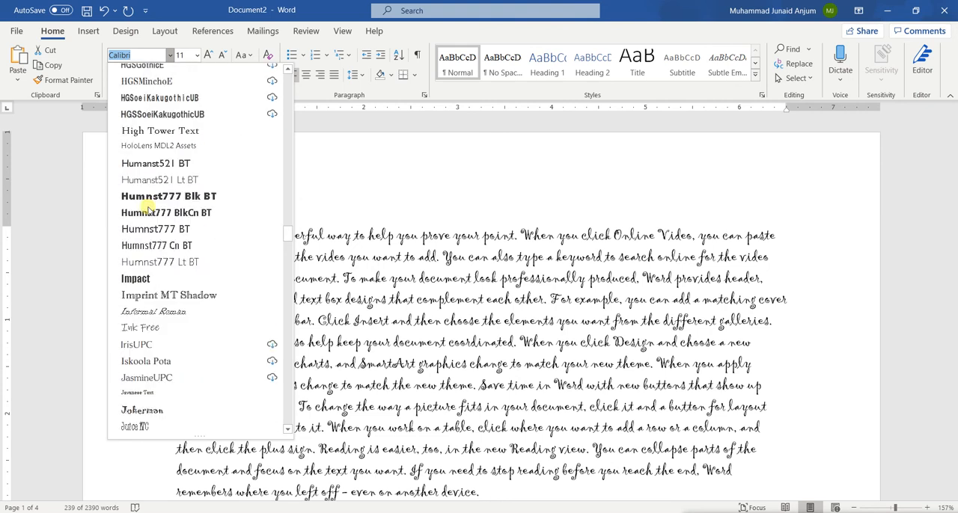
{"action": "scroll", "coordinate": [148, 212], "scroll_direction": "down", "scroll_amount": 8}
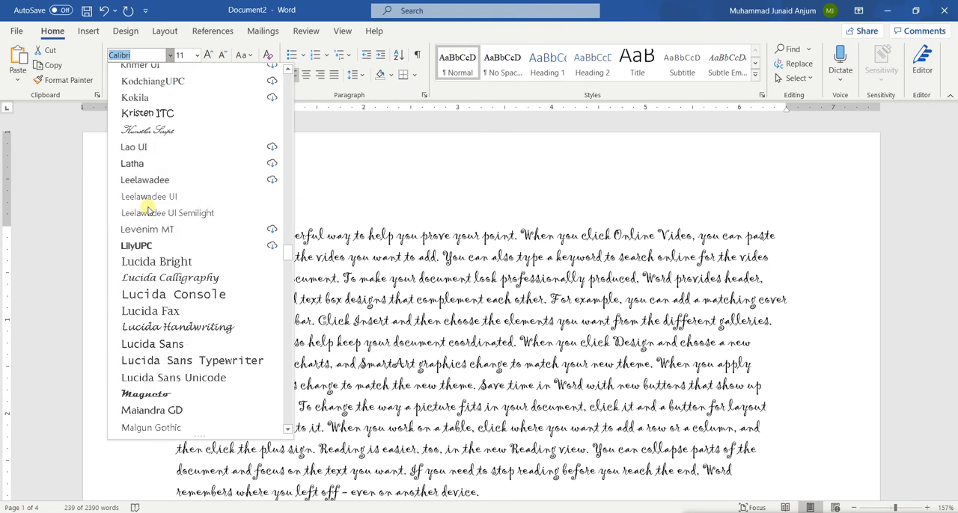
{"action": "scroll", "coordinate": [147, 212], "scroll_direction": "down", "scroll_amount": 6}
{"action": "scroll", "coordinate": [148, 212], "scroll_direction": "down", "scroll_amount": 15}
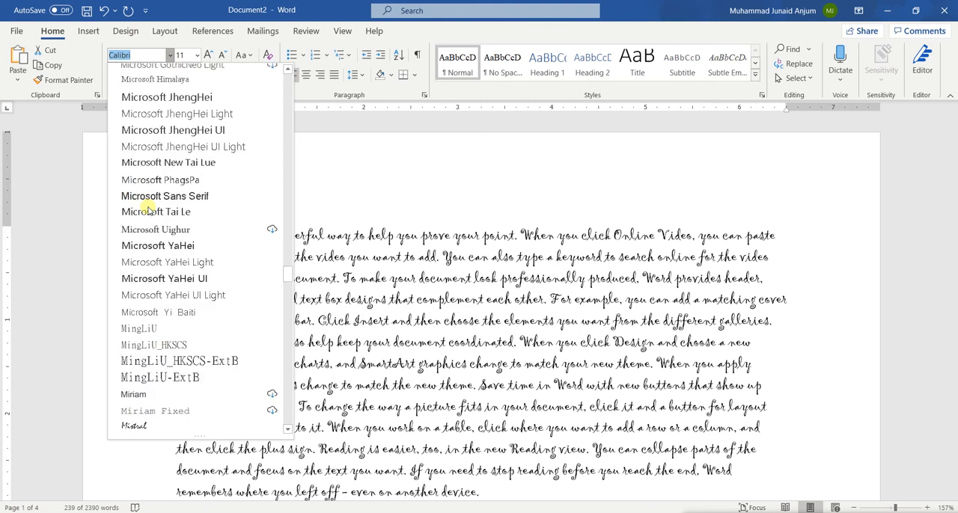
{"action": "scroll", "coordinate": [147, 212], "scroll_direction": "down", "scroll_amount": 2}
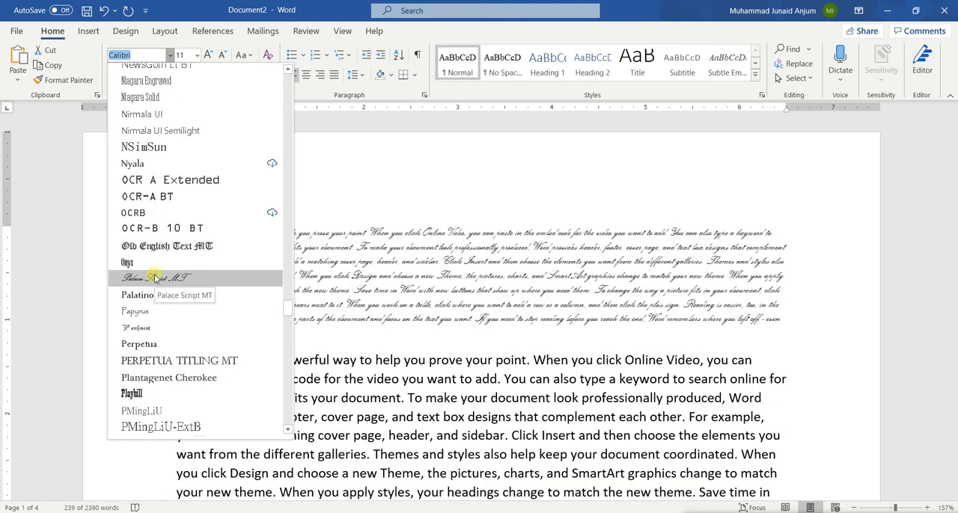
{"action": "scroll", "coordinate": [155, 279], "scroll_direction": "down", "scroll_amount": 8}
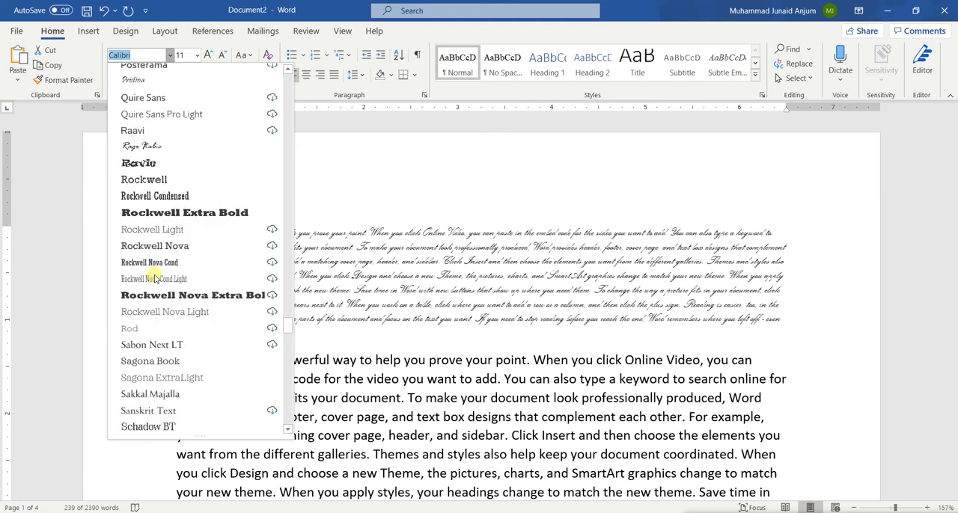
Apply Times New Roman to the first paragraph and clear the selection.
{"action": "scroll", "coordinate": [155, 278], "scroll_direction": "down", "scroll_amount": 20}
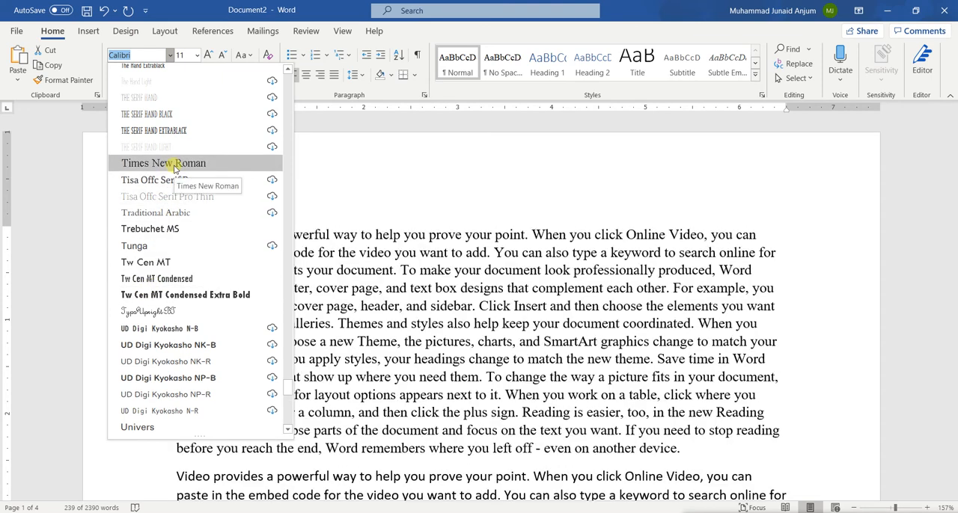
{"action": "left_click", "coordinate": [174, 164]}
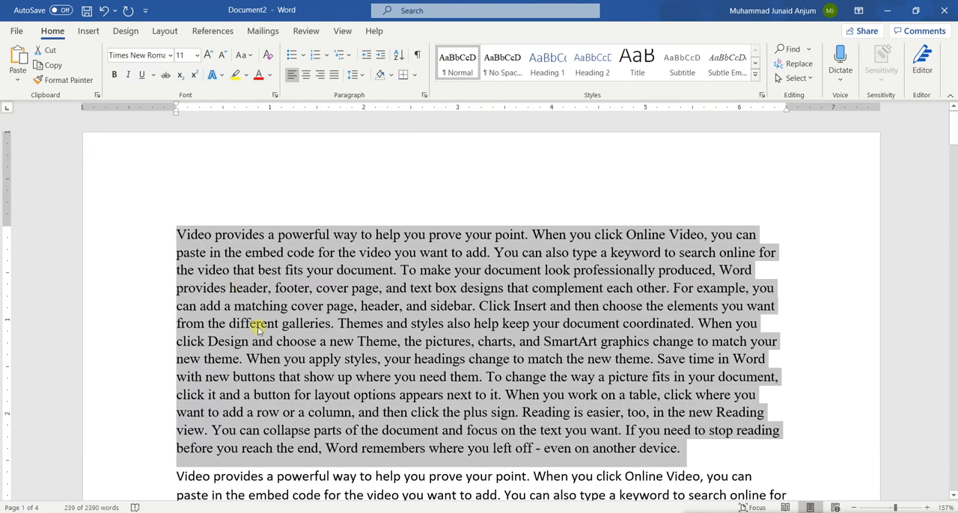
{"action": "left_click", "coordinate": [256, 325]}
{"action": "scroll", "coordinate": [256, 324], "scroll_direction": "down", "scroll_amount": 3}
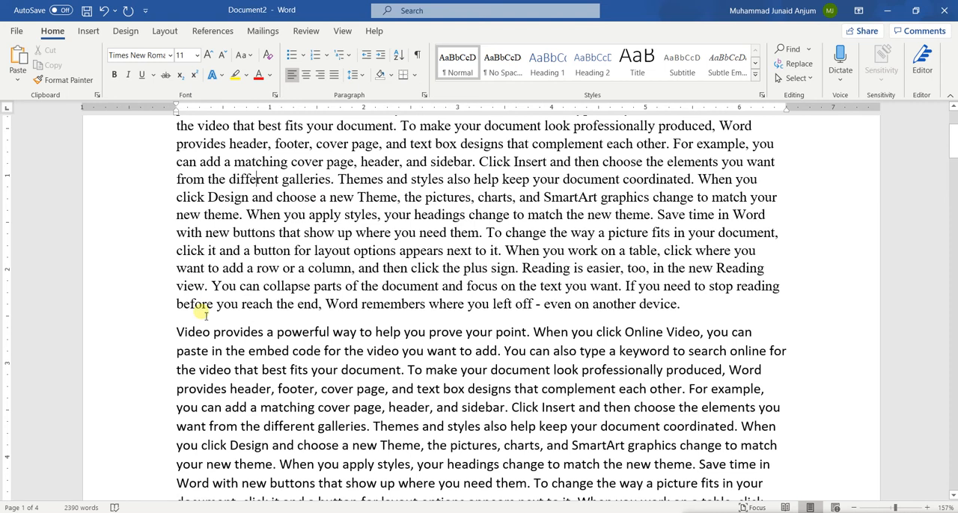
{"action": "left_click_drag", "start_coordinate": [208, 199], "coordinate": [408, 268]}
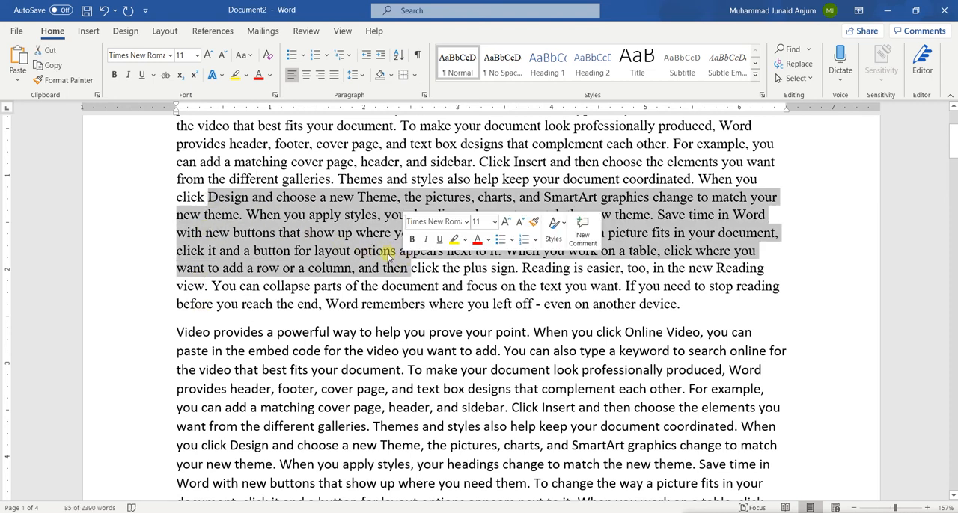
{"action": "left_click", "coordinate": [373, 215]}
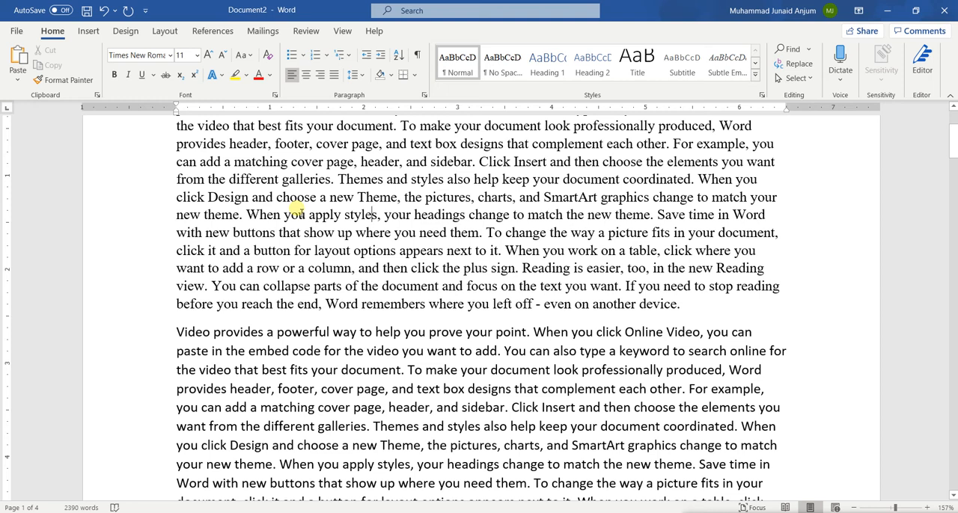
{"action": "scroll", "coordinate": [294, 210], "scroll_direction": "up", "scroll_amount": 3}
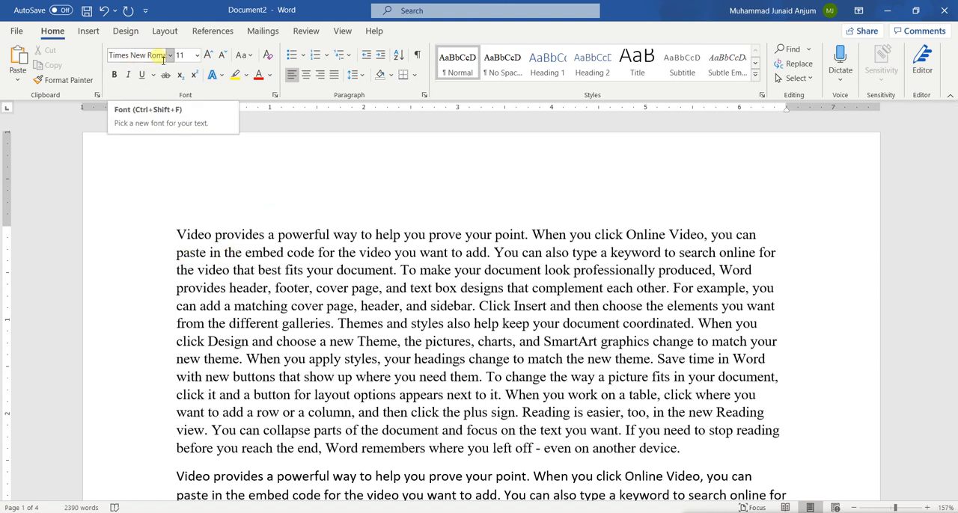
Set the font of the whole first paragraph to Calibri Light, clear the selection and compare it with the following text.
{"action": "double_click", "coordinate": [345, 291]}
{"action": "triple_click", "coordinate": [345, 296]}
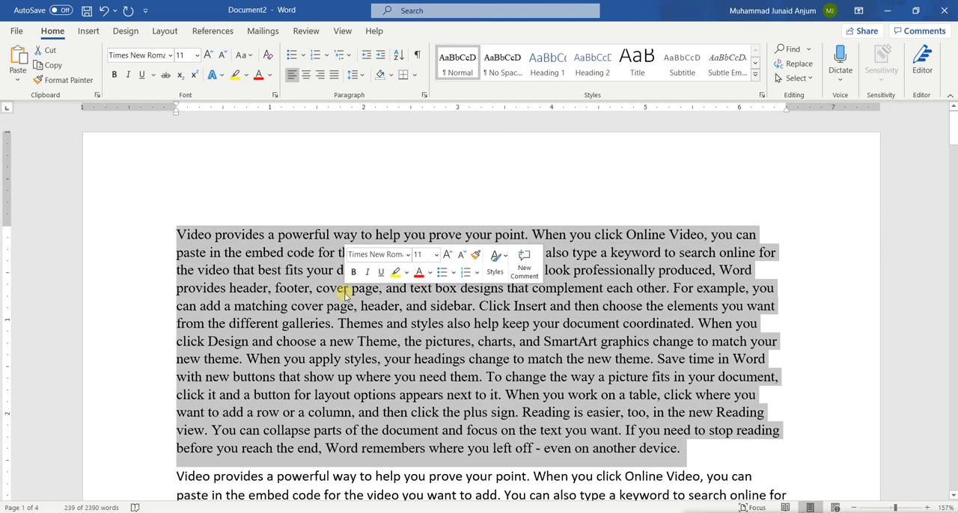
{"action": "left_click", "coordinate": [140, 56]}
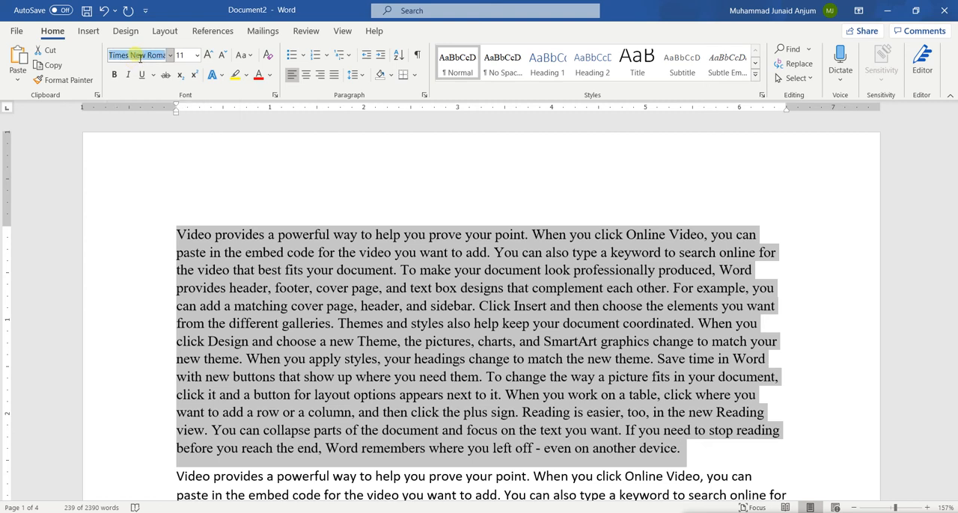
{"action": "type", "text": "Calib"}
{"action": "key", "text": "Return"}
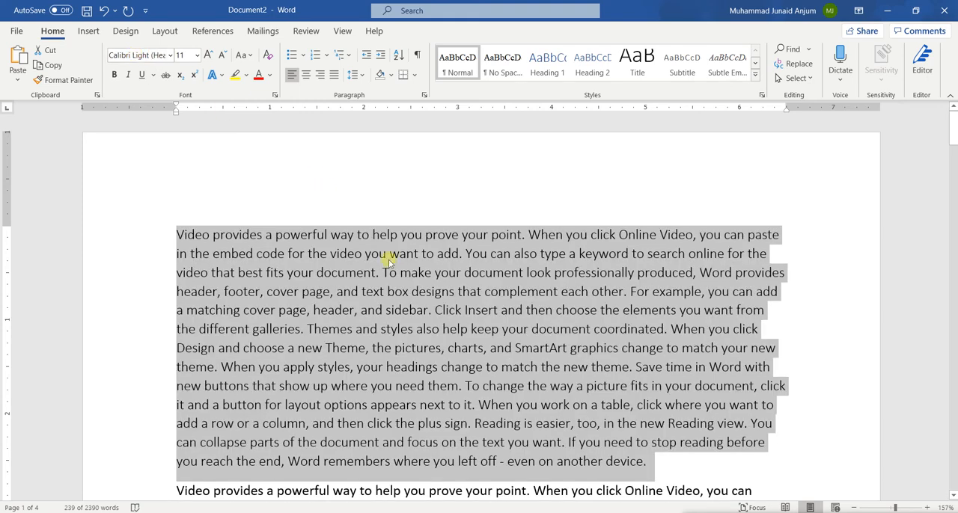
{"action": "left_click", "coordinate": [399, 273]}
{"action": "scroll", "coordinate": [401, 273], "scroll_direction": "down", "scroll_amount": 1}
{"action": "scroll", "coordinate": [400, 273], "scroll_direction": "down", "scroll_amount": 5}
{"action": "scroll", "coordinate": [396, 266], "scroll_direction": "up", "scroll_amount": 6}
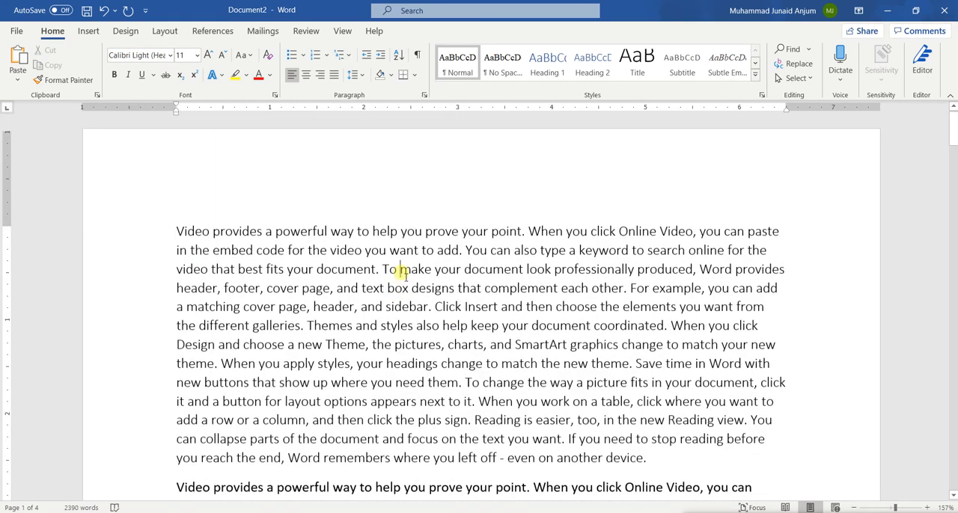
{"action": "scroll", "coordinate": [401, 273], "scroll_direction": "down", "scroll_amount": 3}
{"action": "scroll", "coordinate": [315, 273], "scroll_direction": "up", "scroll_amount": 3}
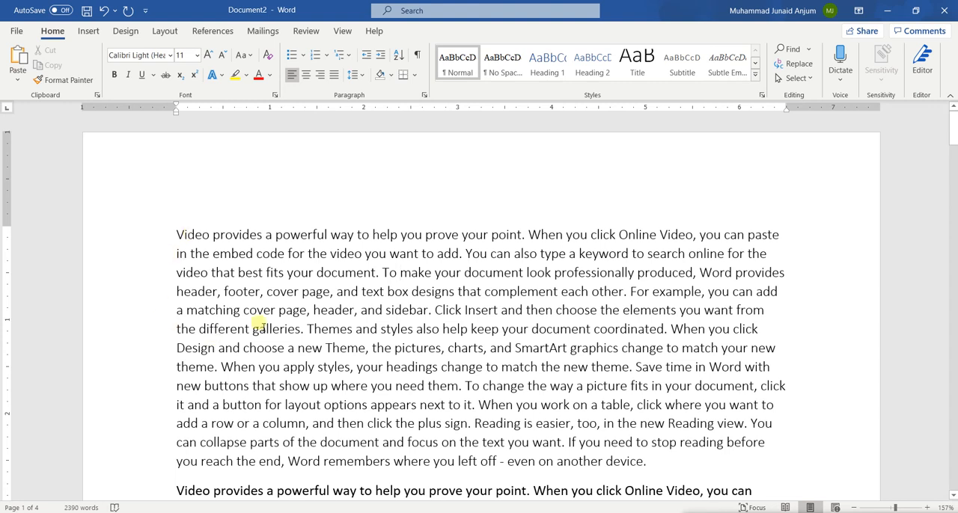
Set the font size of the word "Video" at the start of the first paragraph to 72.
{"action": "double_click", "coordinate": [201, 235]}
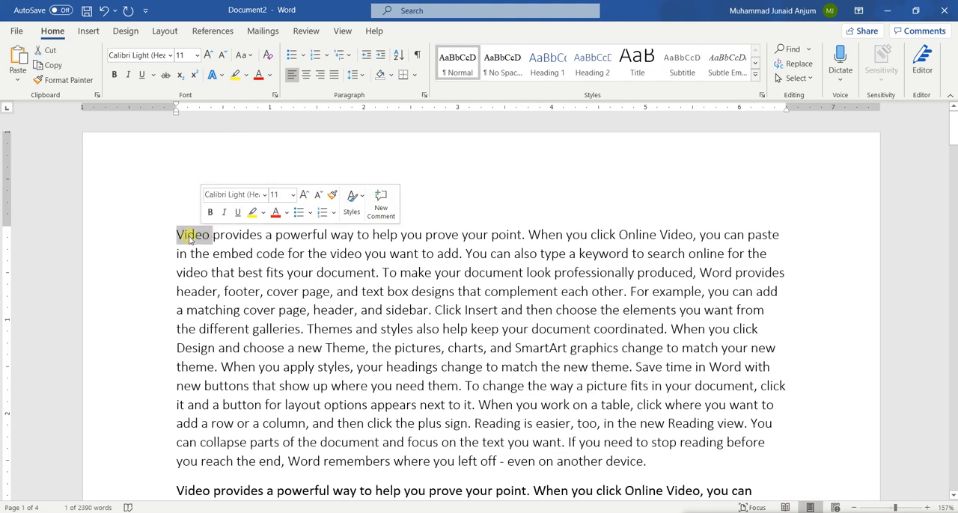
{"action": "left_click", "coordinate": [195, 56]}
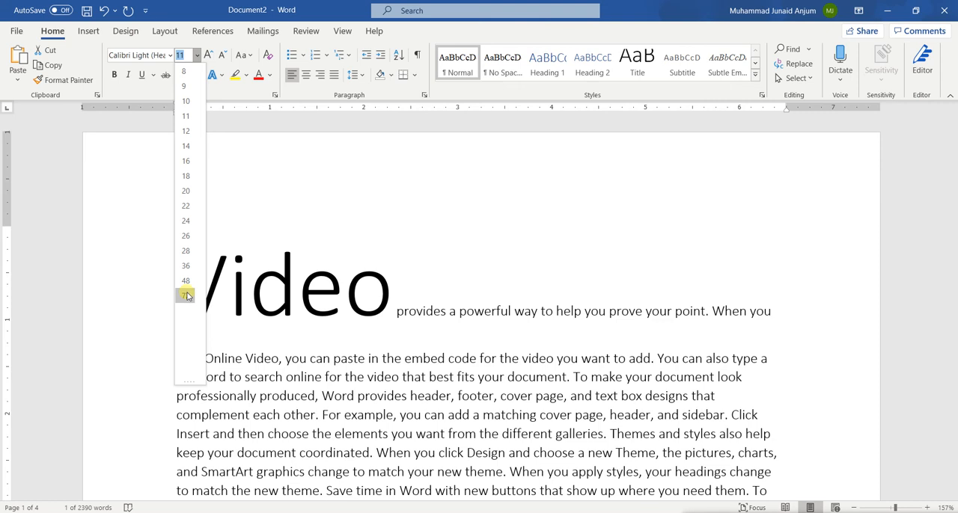
{"action": "left_click", "coordinate": [186, 295]}
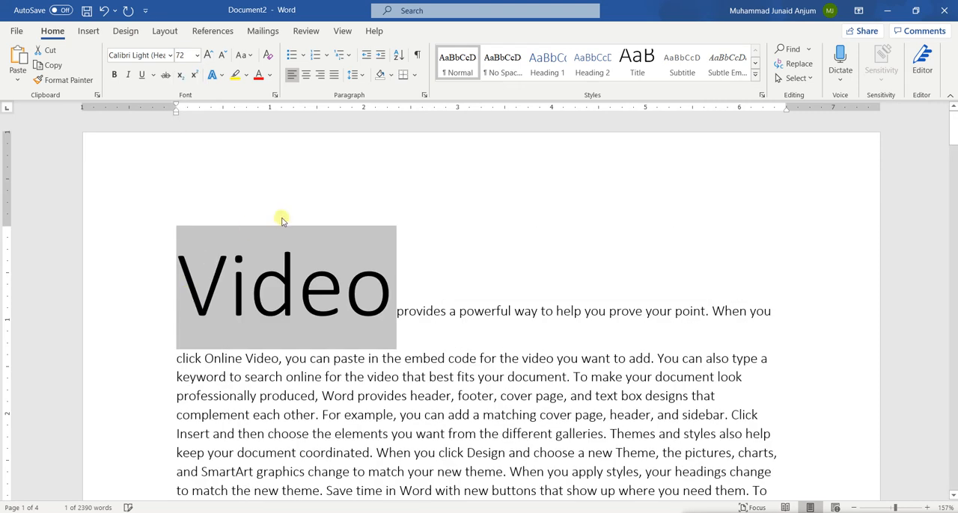
Enter a custom font size of 150 for the word "Video" and check the list of preset sizes.
{"action": "left_click", "coordinate": [184, 57]}
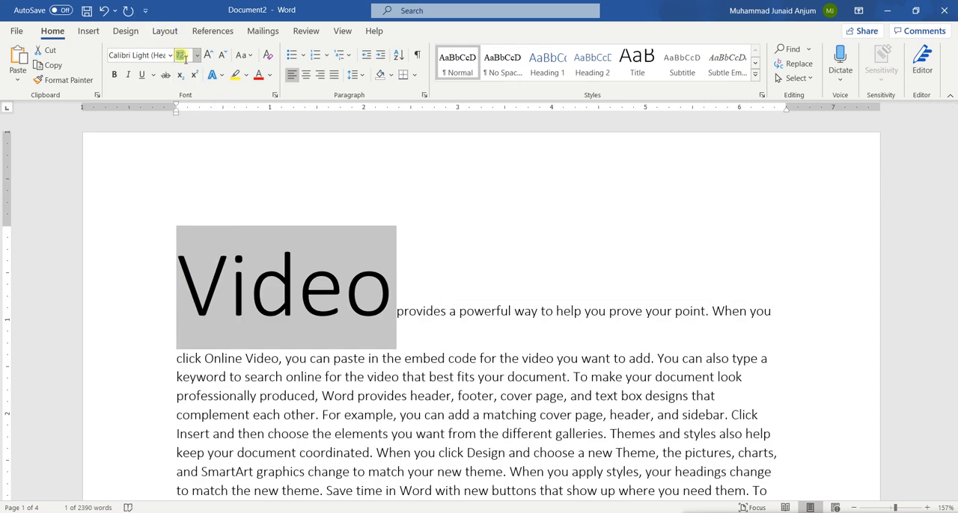
{"action": "type", "text": "150"}
{"action": "key", "text": "Return"}
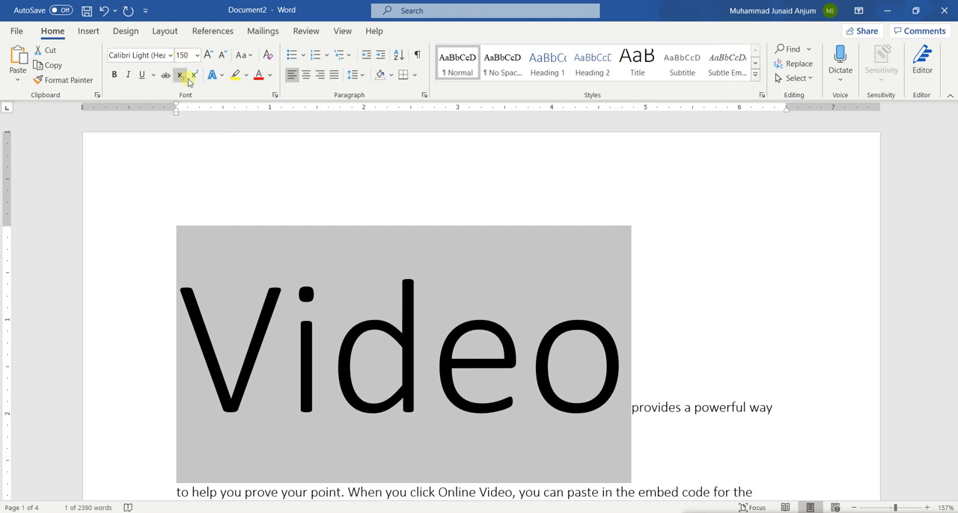
{"action": "left_click", "coordinate": [196, 60]}
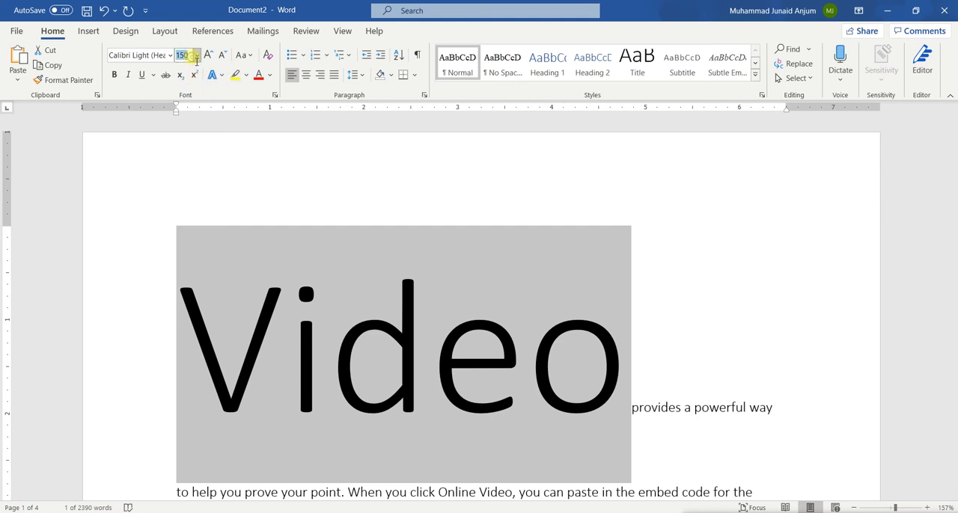
{"action": "left_click", "coordinate": [197, 57]}
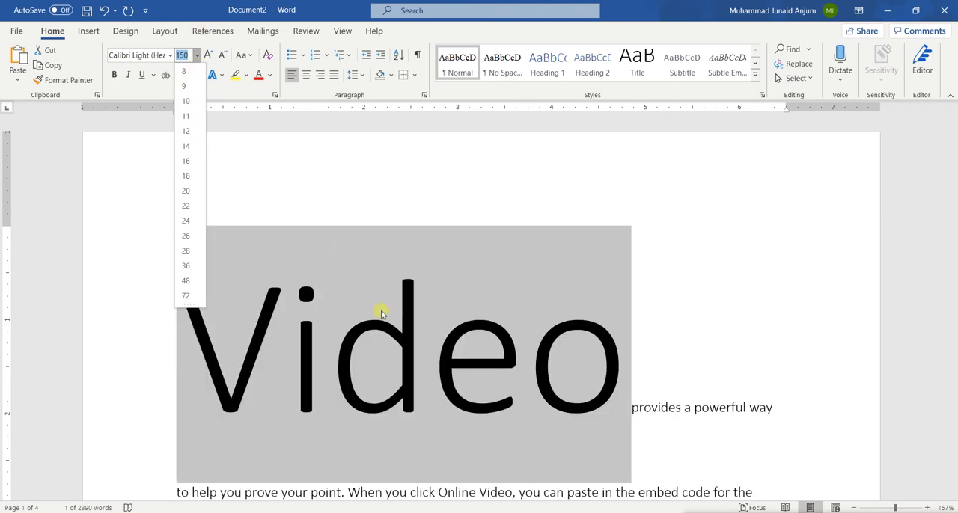
{"action": "left_click", "coordinate": [380, 310]}
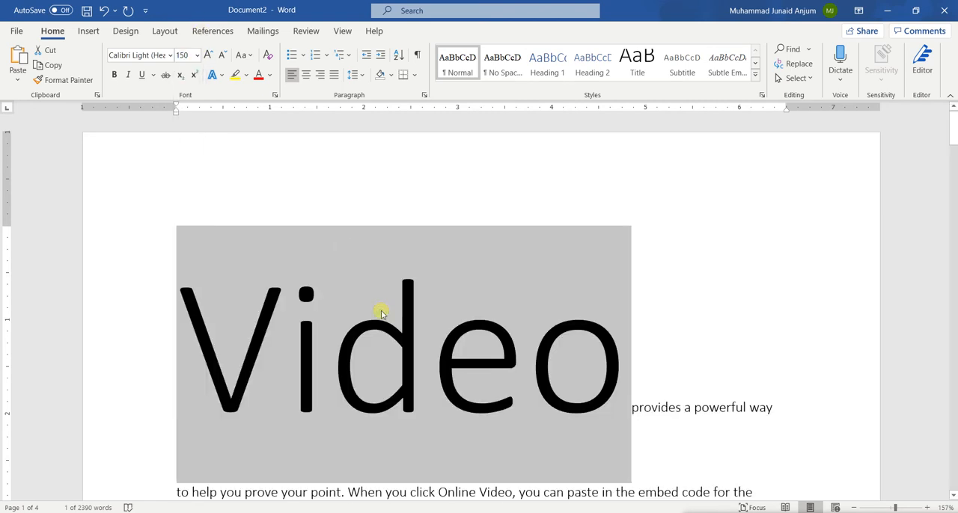
Increase the font size of the word "Video" in successive increments up to 250.
{"action": "left_click", "coordinate": [210, 57]}
{"action": "left_click", "coordinate": [210, 57]}
{"action": "left_click", "coordinate": [211, 58]}
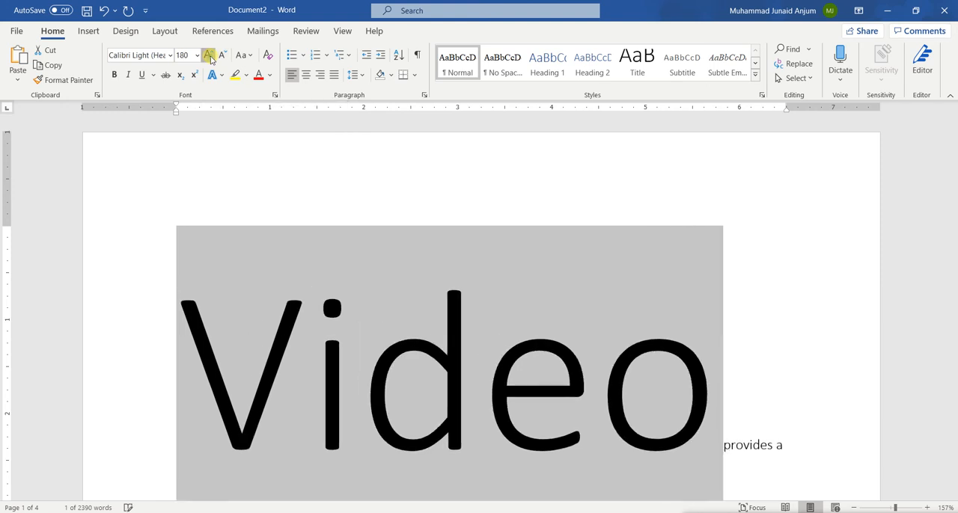
{"action": "left_click", "coordinate": [209, 58]}
{"action": "left_click", "coordinate": [209, 57]}
{"action": "left_click", "coordinate": [209, 57]}
{"action": "left_click", "coordinate": [210, 57]}
{"action": "left_click", "coordinate": [209, 58]}
{"action": "left_click", "coordinate": [209, 57]}
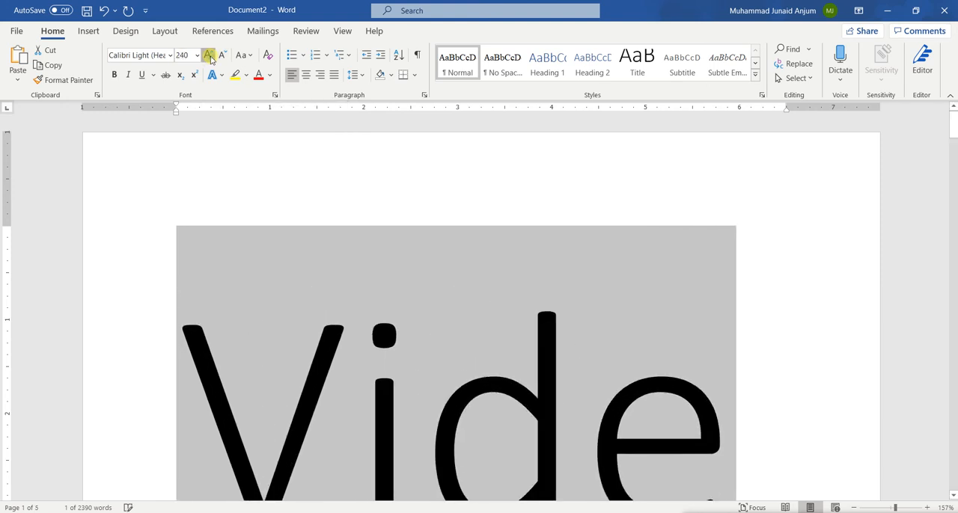
{"action": "left_click", "coordinate": [210, 58]}
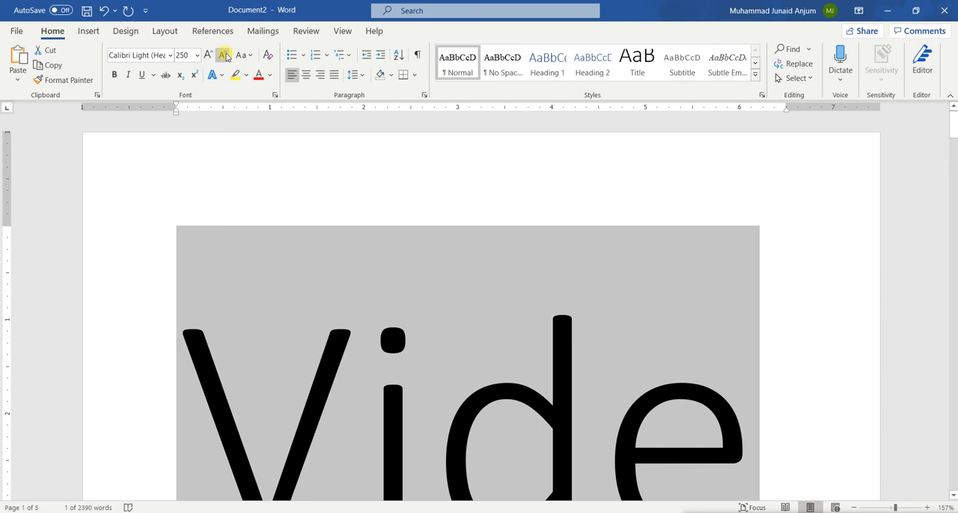
Decrease the font size of the word "Video" in successive decrements down to 11 and clear the selection.
{"action": "left_click", "coordinate": [224, 57]}
{"action": "left_click", "coordinate": [223, 57]}
{"action": "left_click", "coordinate": [223, 57]}
{"action": "left_click", "coordinate": [223, 57]}
{"action": "left_click", "coordinate": [224, 56]}
{"action": "left_click", "coordinate": [224, 57]}
{"action": "left_click", "coordinate": [224, 56]}
{"action": "left_click", "coordinate": [223, 57]}
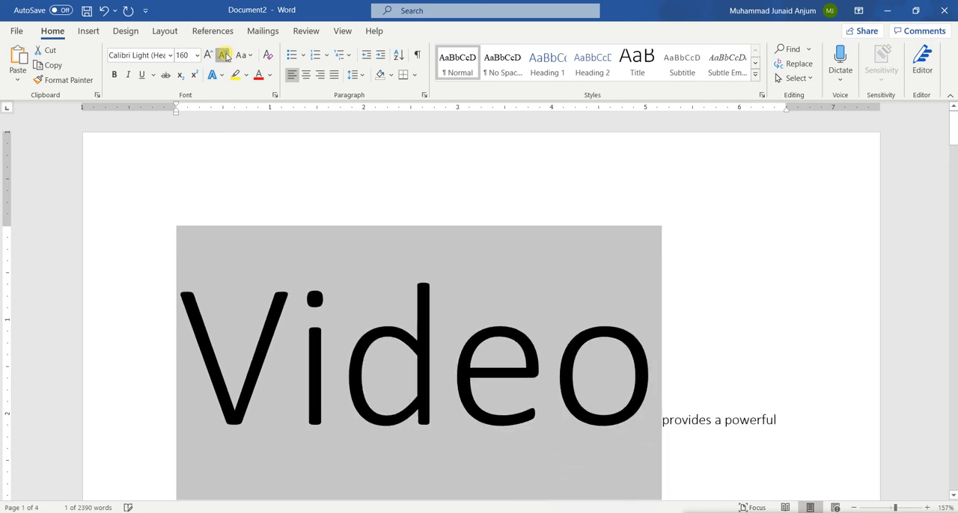
{"action": "left_click", "coordinate": [224, 57]}
{"action": "left_click", "coordinate": [224, 57]}
{"action": "left_click", "coordinate": [224, 57]}
{"action": "left_click", "coordinate": [224, 57]}
{"action": "left_click", "coordinate": [224, 57]}
{"action": "left_click", "coordinate": [224, 57]}
{"action": "left_click", "coordinate": [224, 56]}
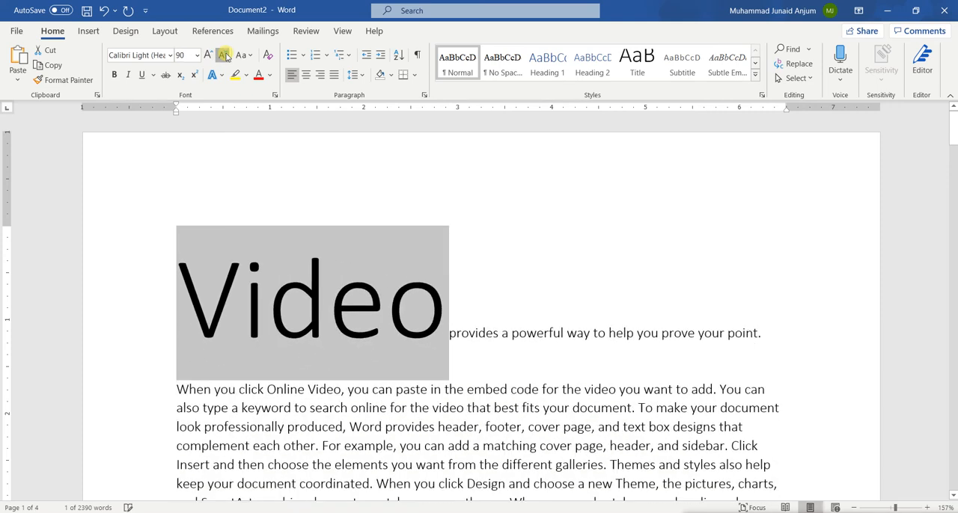
{"action": "left_click", "coordinate": [224, 57]}
{"action": "left_click", "coordinate": [223, 56]}
{"action": "left_click", "coordinate": [224, 57]}
{"action": "left_click", "coordinate": [223, 57]}
{"action": "left_click", "coordinate": [224, 57]}
{"action": "left_click", "coordinate": [224, 56]}
{"action": "left_click", "coordinate": [224, 57]}
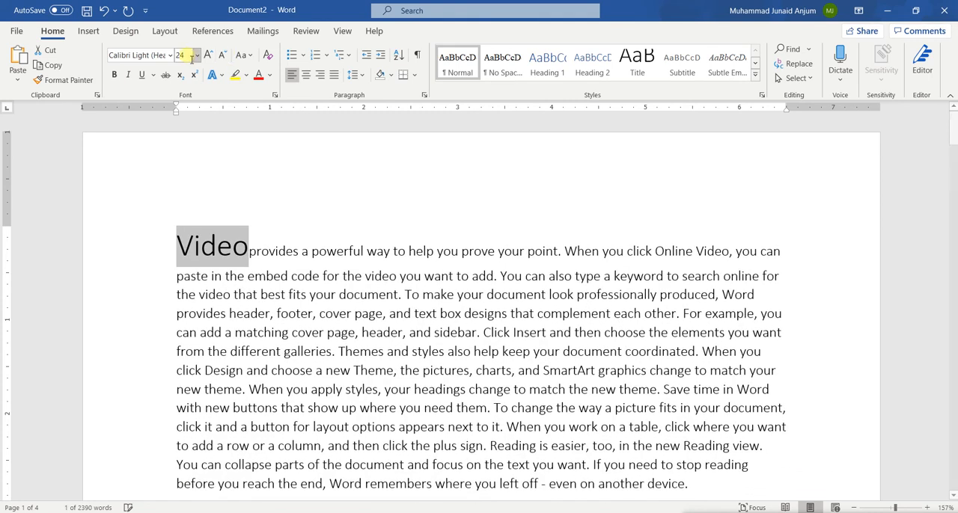
{"action": "left_click", "coordinate": [226, 56]}
{"action": "left_click", "coordinate": [226, 56]}
{"action": "left_click", "coordinate": [224, 56]}
{"action": "left_click", "coordinate": [223, 56]}
{"action": "left_click", "coordinate": [223, 57]}
{"action": "left_click", "coordinate": [224, 56]}
{"action": "left_click", "coordinate": [228, 56]}
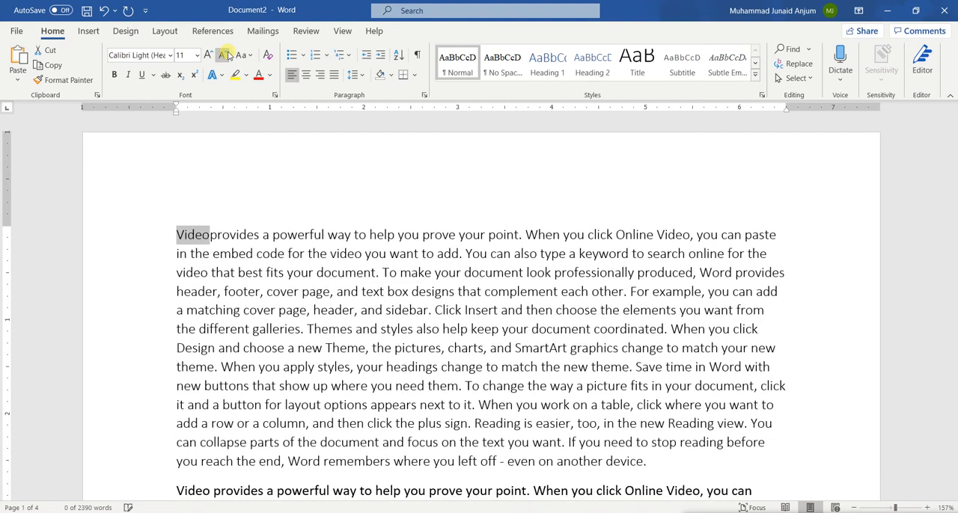
{"action": "left_click", "coordinate": [218, 237]}
{"action": "left_click", "coordinate": [203, 238]}
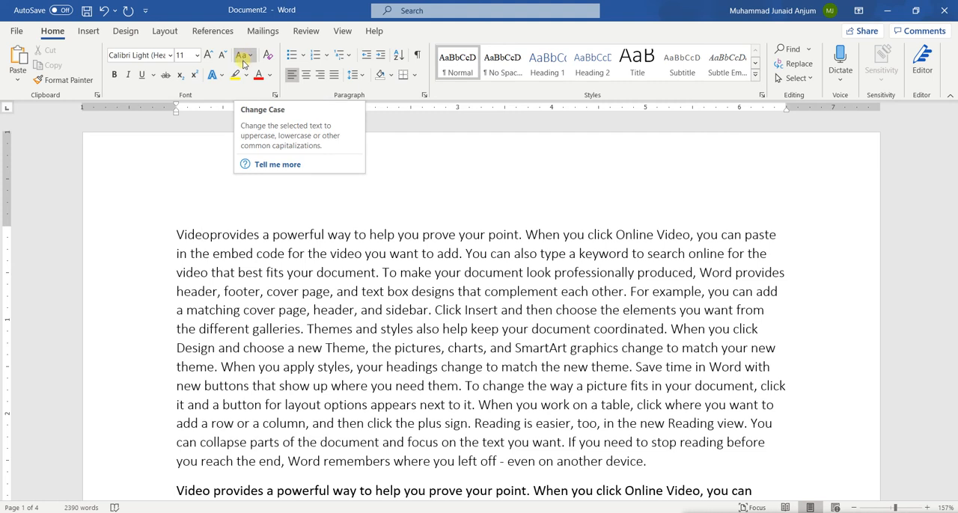
Change the case of the whole first paragraph to UPPERCASE and clear the selection.
{"action": "left_click_drag", "start_coordinate": [176, 229], "coordinate": [521, 226]}
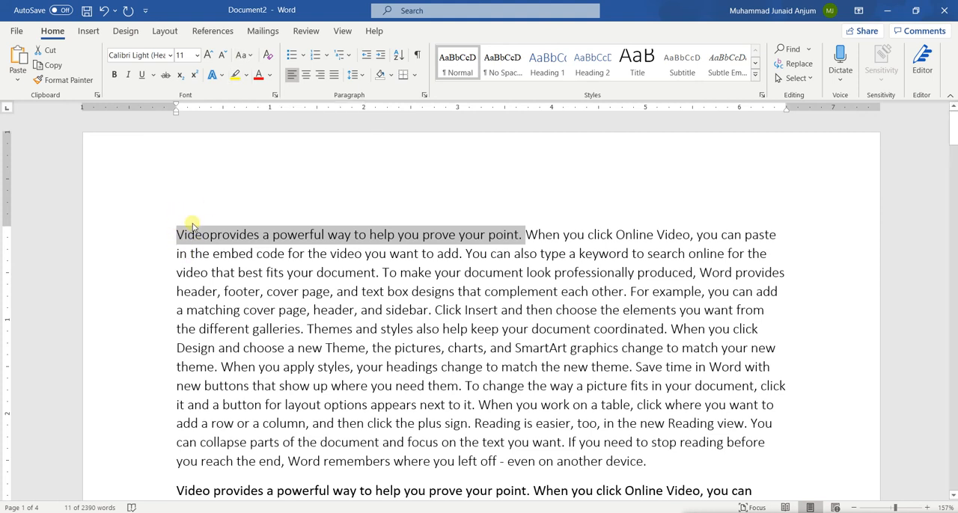
{"action": "triple_click", "coordinate": [292, 275]}
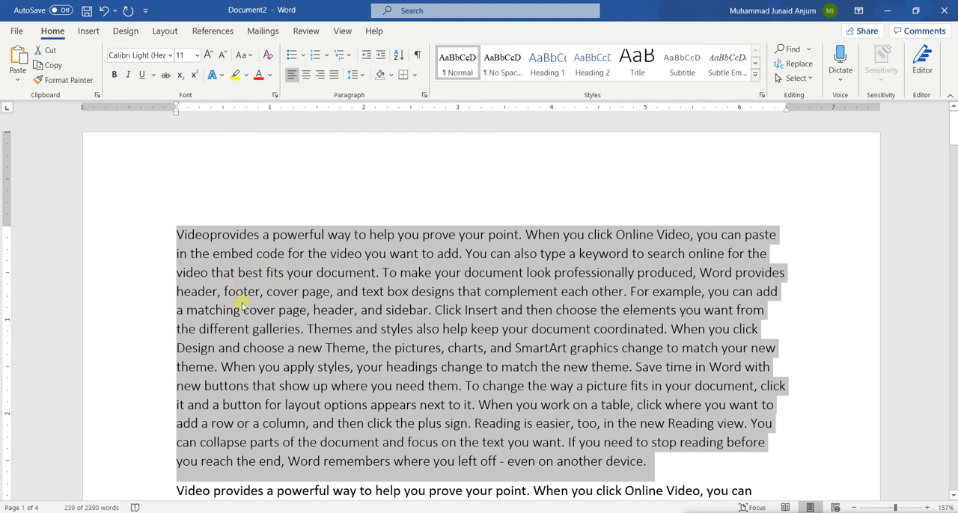
{"action": "left_click", "coordinate": [249, 57]}
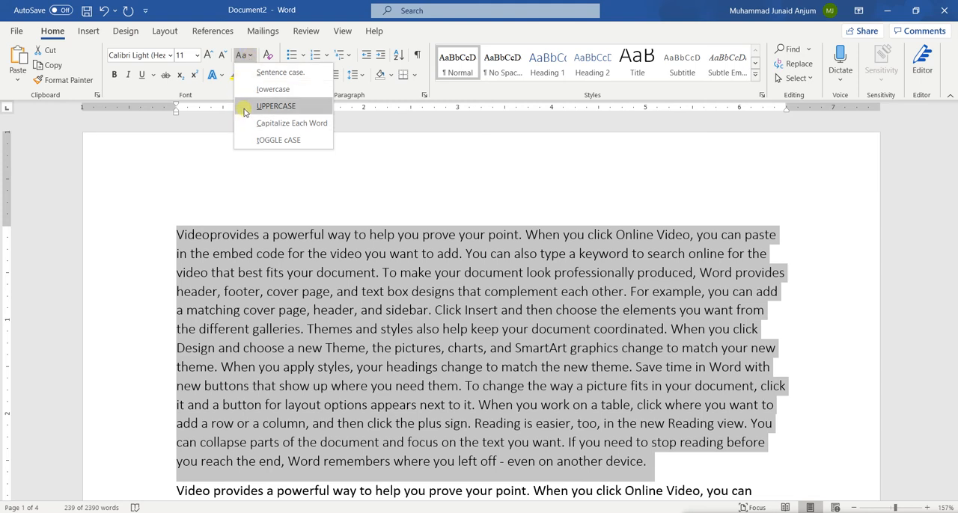
{"action": "left_click", "coordinate": [275, 106]}
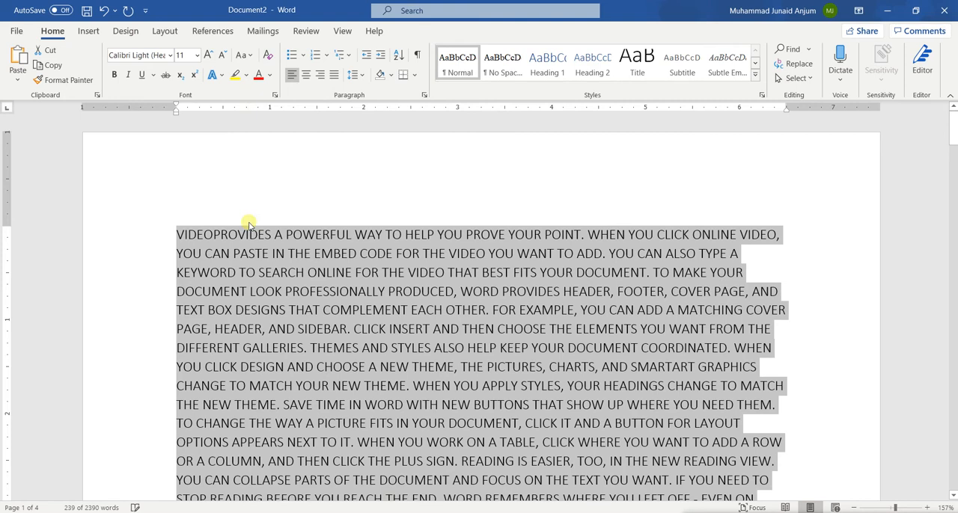
{"action": "scroll", "coordinate": [302, 255], "scroll_direction": "down", "scroll_amount": 1}
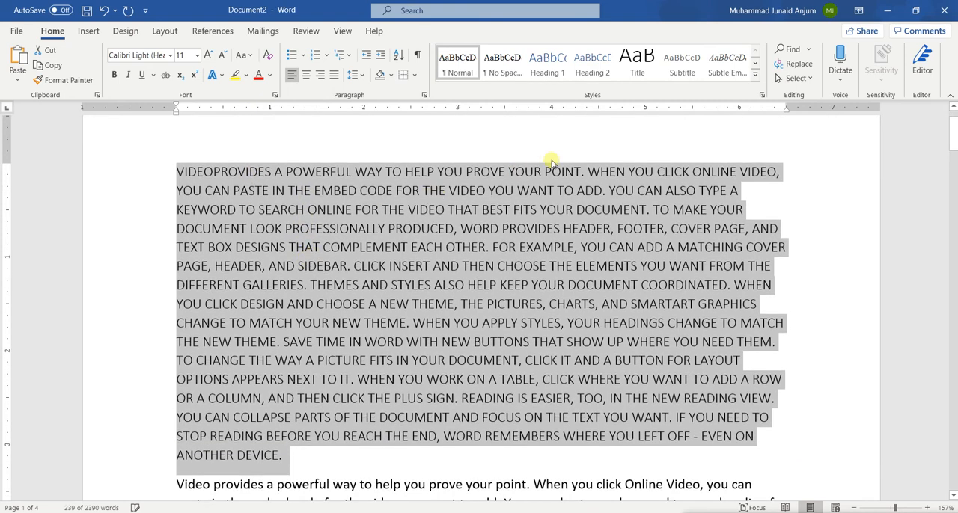
{"action": "left_click", "coordinate": [497, 226]}
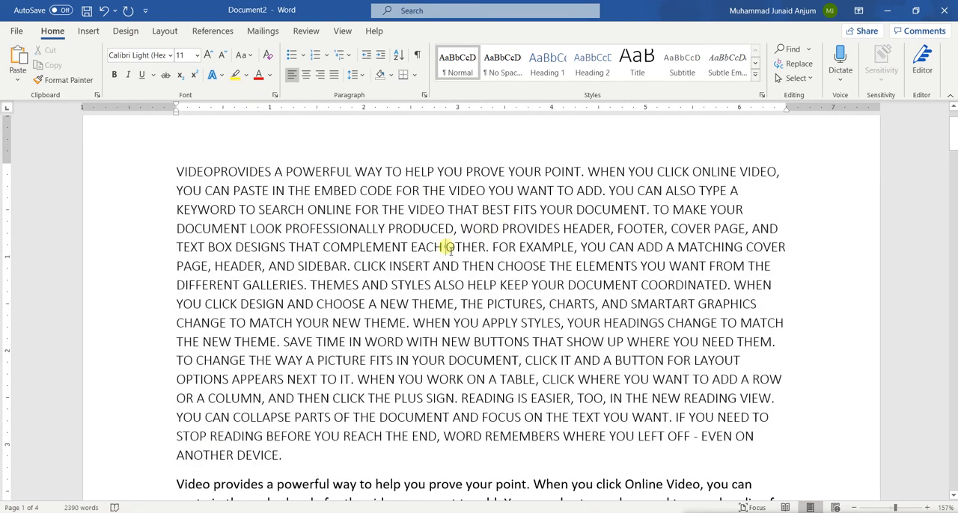
Change the case of the whole first paragraph to lowercase.
{"action": "triple_click", "coordinate": [447, 248]}
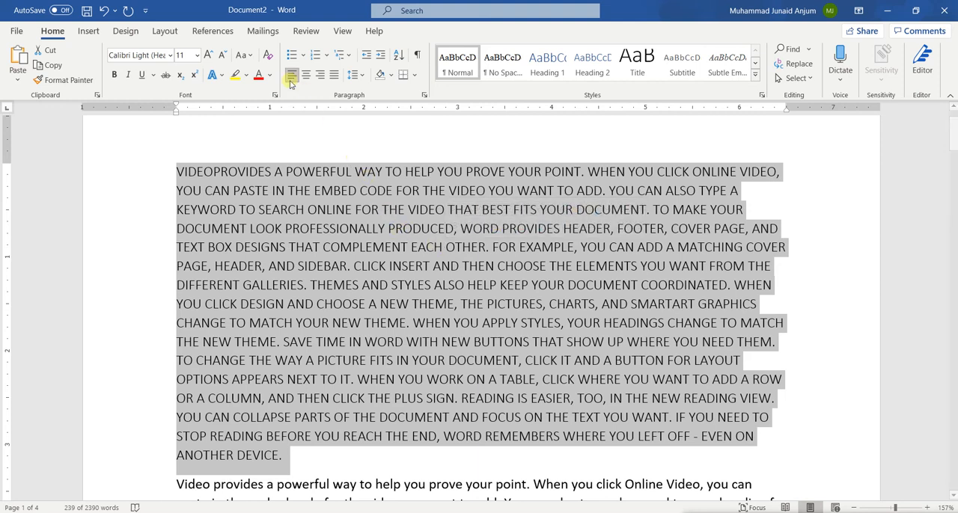
{"action": "left_click", "coordinate": [243, 55]}
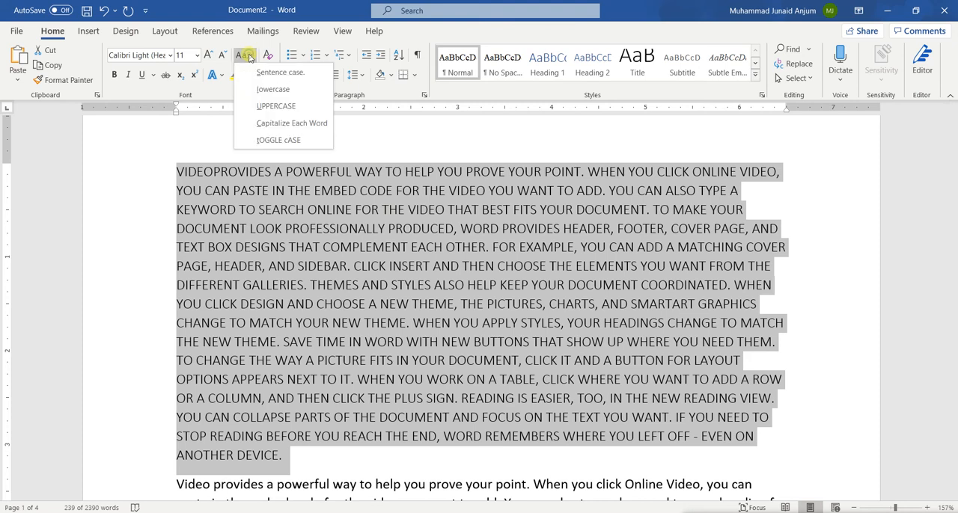
{"action": "left_click", "coordinate": [272, 89]}
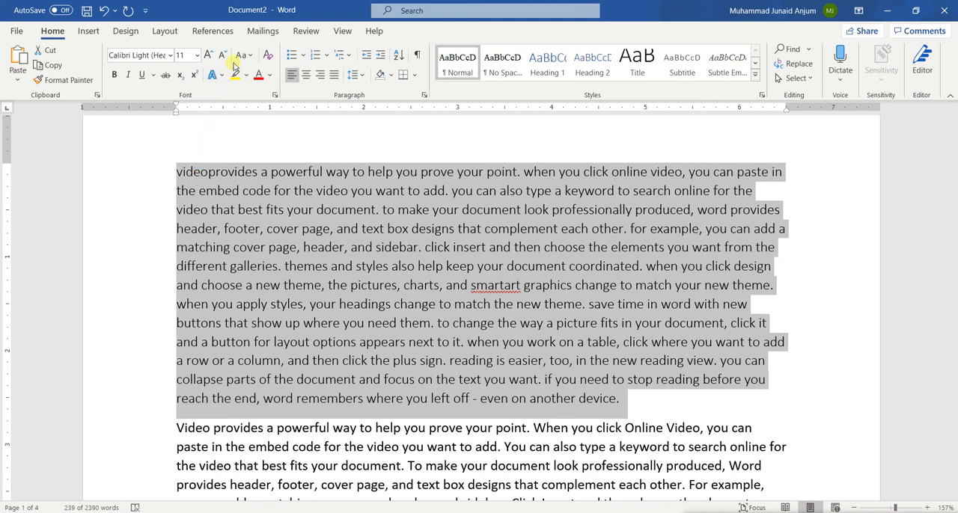
Change the case of the whole first paragraph to Sentence case, followed by Capitalize Each Word.
{"action": "left_click", "coordinate": [251, 57]}
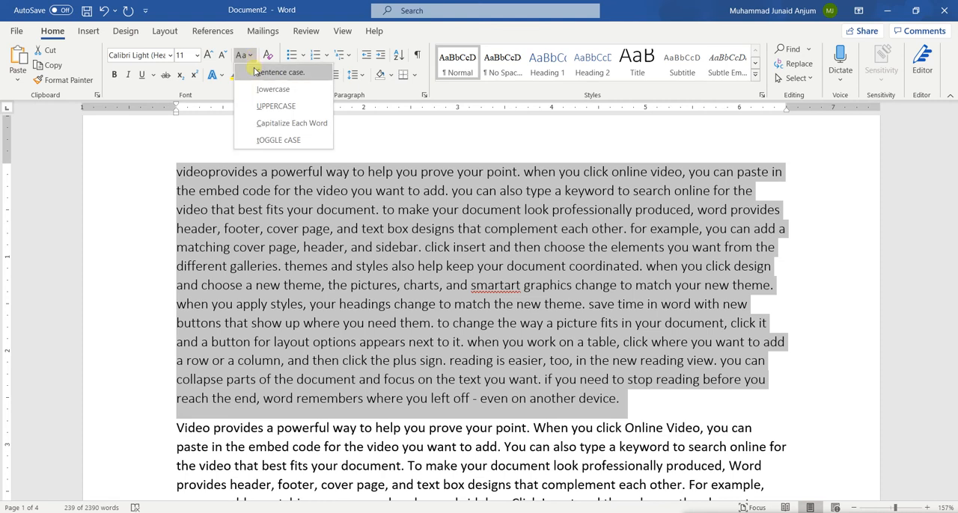
{"action": "left_click", "coordinate": [254, 72]}
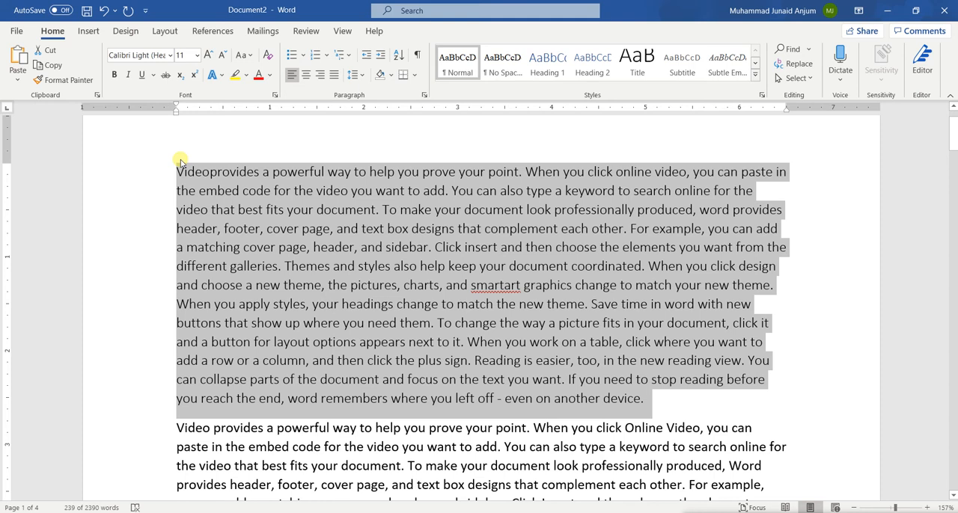
{"action": "left_click", "coordinate": [247, 57]}
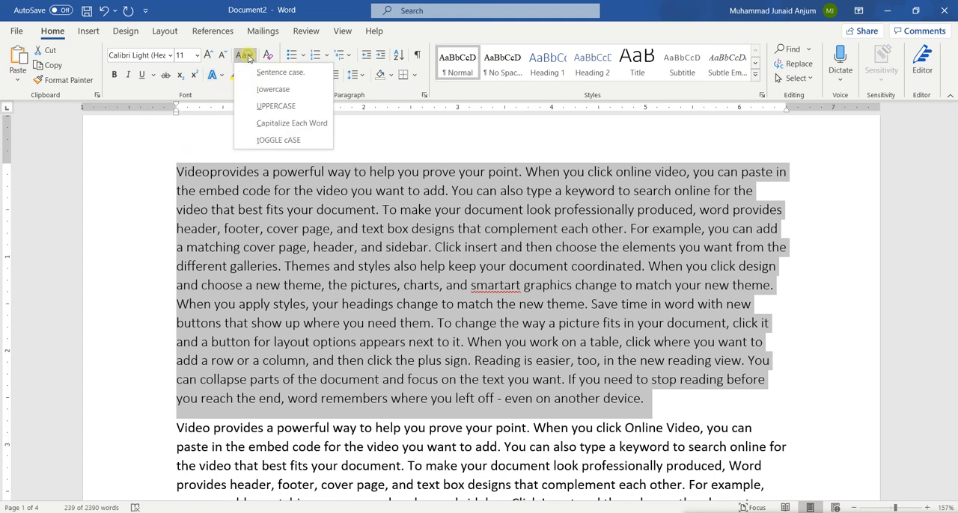
{"action": "left_click", "coordinate": [271, 122]}
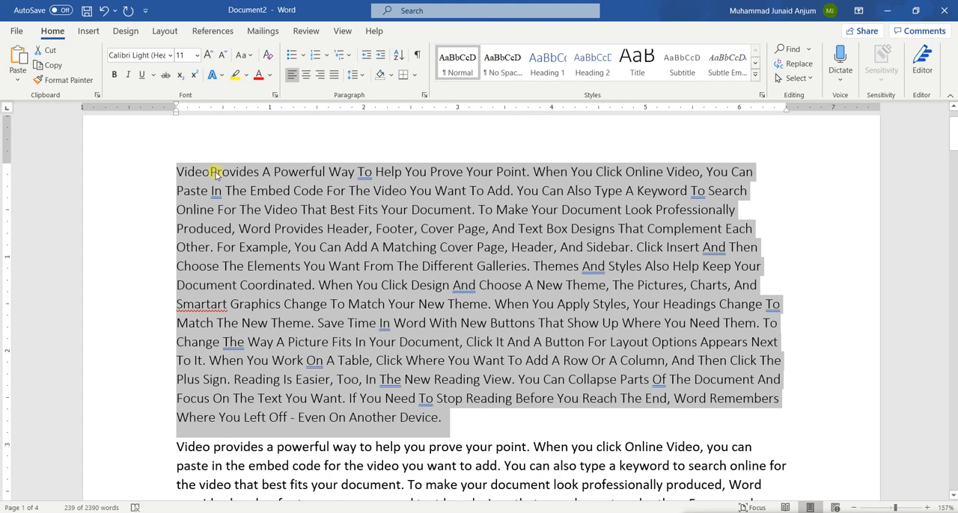
Apply tOGGLE cASE to the first paragraph, return it to Sentence case and clear the selection.
{"action": "left_click", "coordinate": [251, 55]}
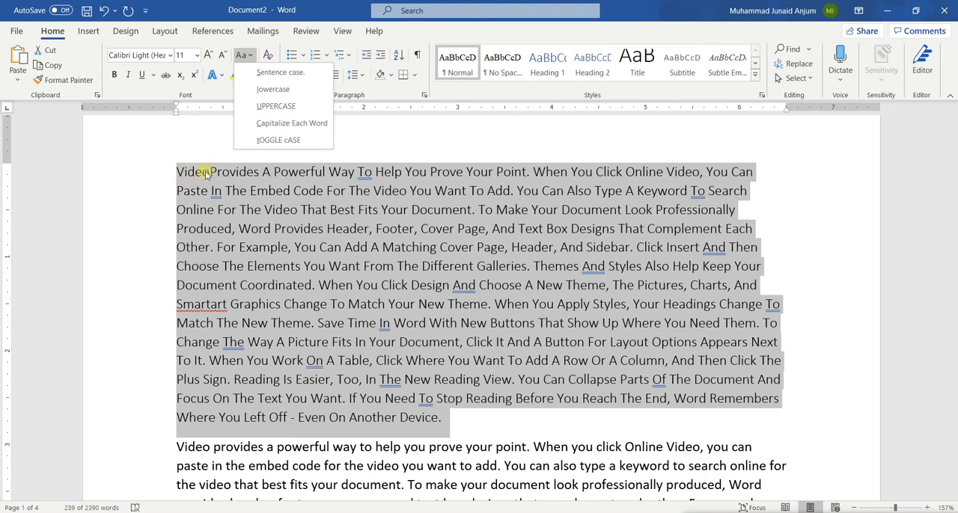
{"action": "left_click", "coordinate": [259, 141]}
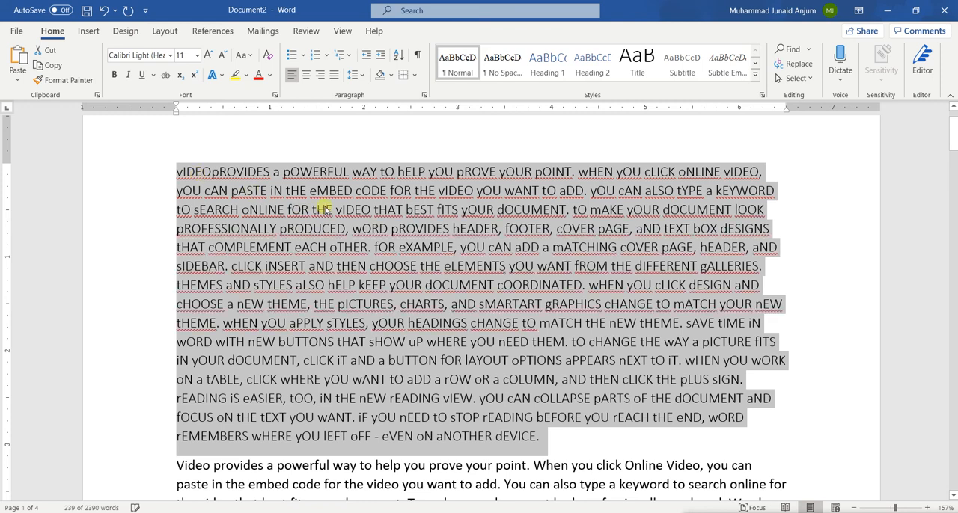
{"action": "left_click", "coordinate": [248, 56]}
{"action": "left_click", "coordinate": [269, 72]}
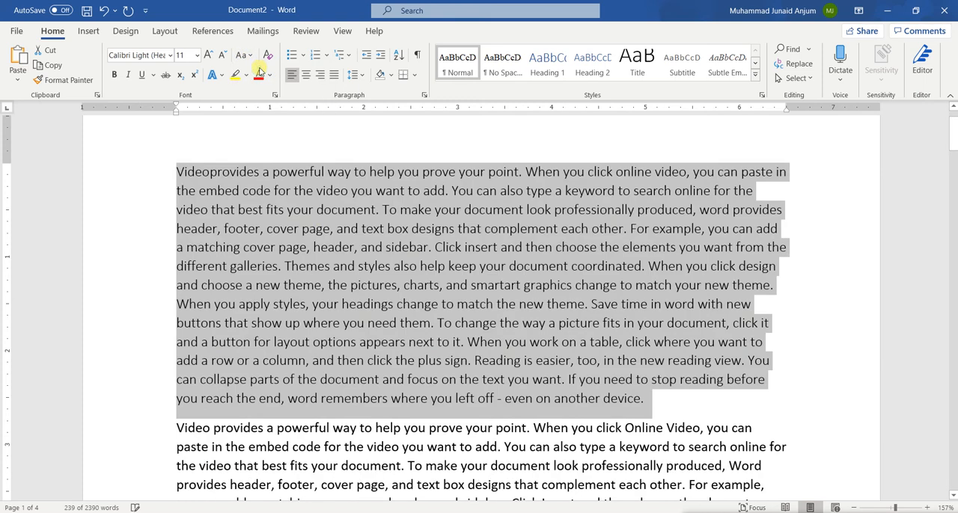
{"action": "left_click", "coordinate": [326, 230]}
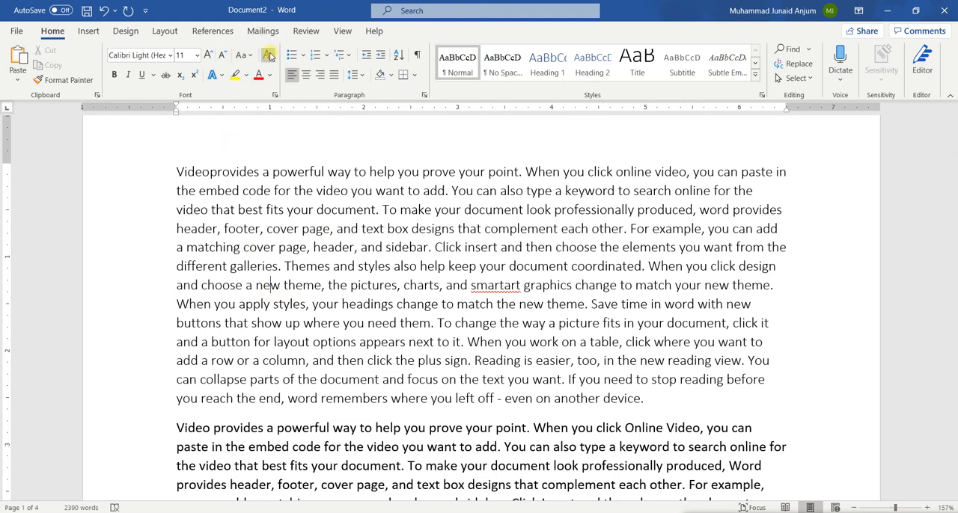
Select the whole first paragraph again and change its case to lowercase.
{"action": "triple_click", "coordinate": [355, 248]}
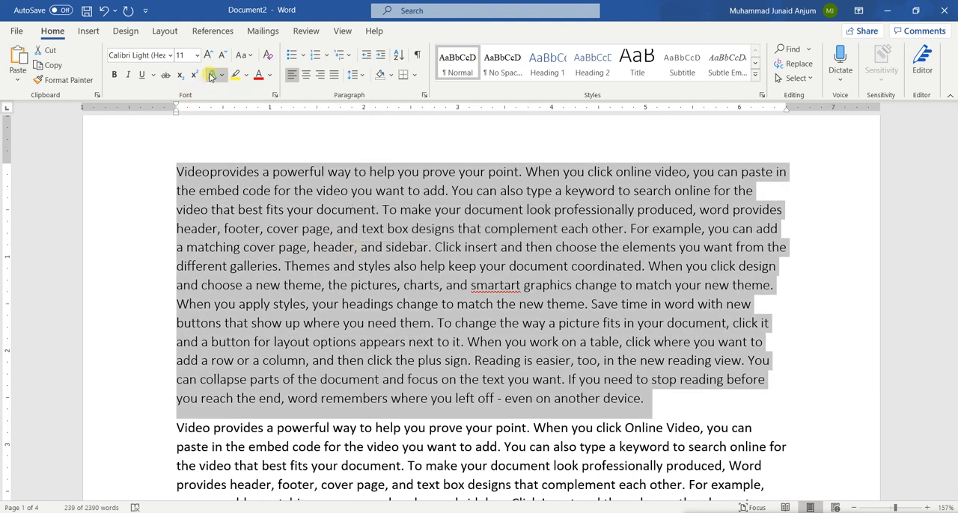
{"action": "left_click", "coordinate": [244, 55]}
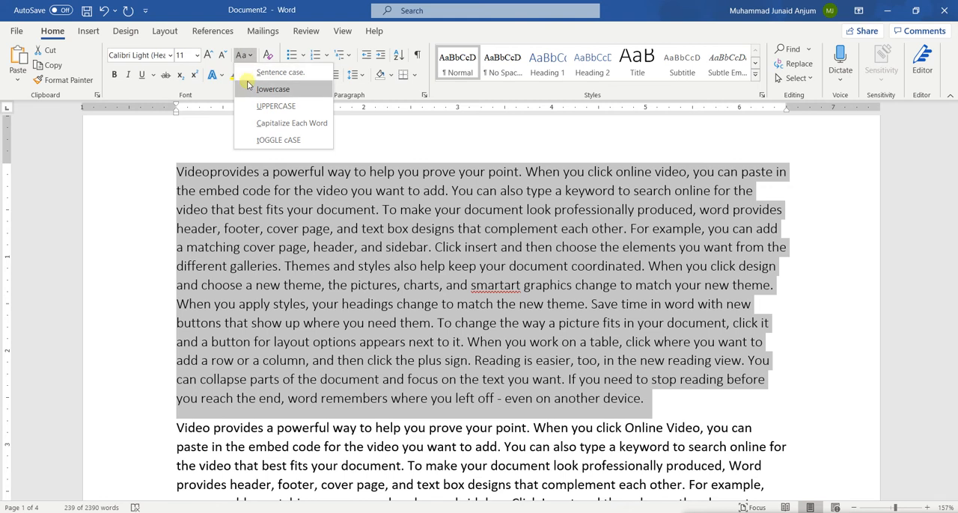
{"action": "left_click", "coordinate": [249, 89]}
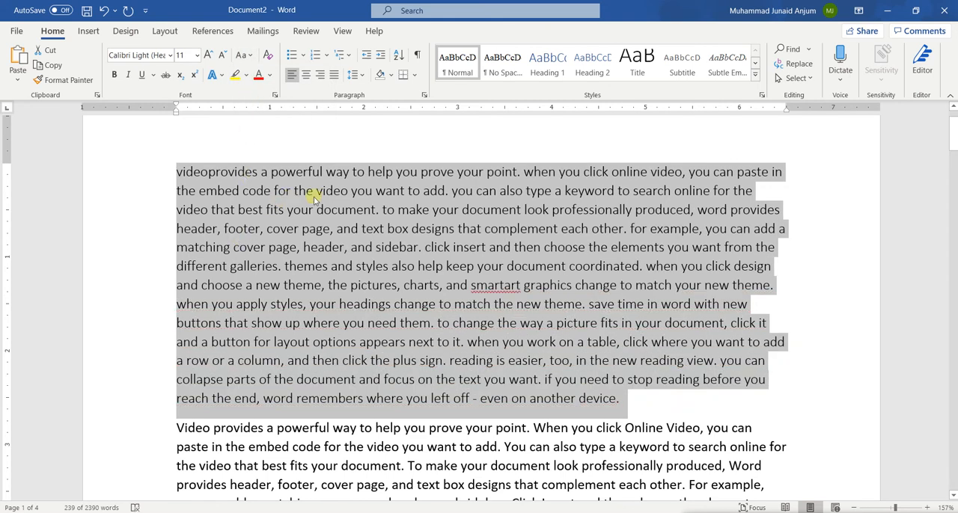
Clear all formatting from the first paragraph and change its case to Sentence case.
{"action": "left_click", "coordinate": [267, 57]}
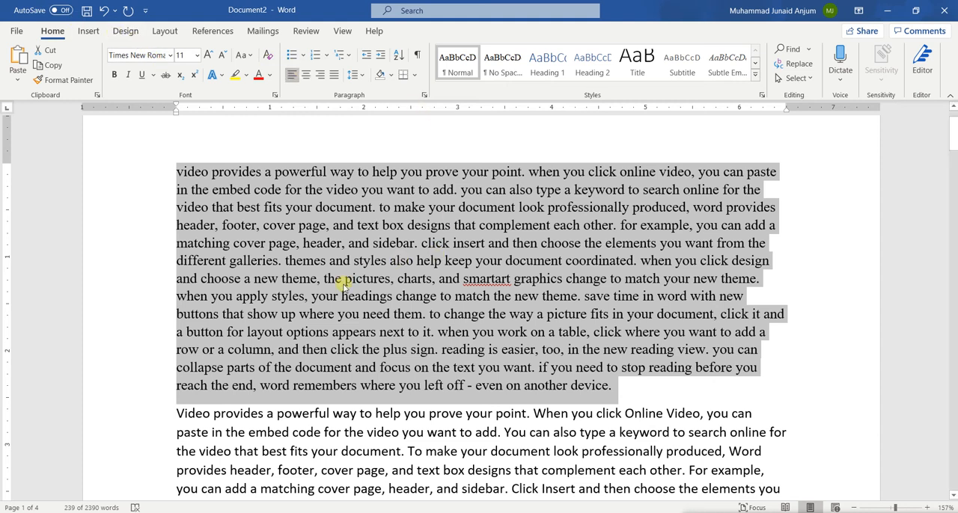
{"action": "left_click", "coordinate": [244, 55]}
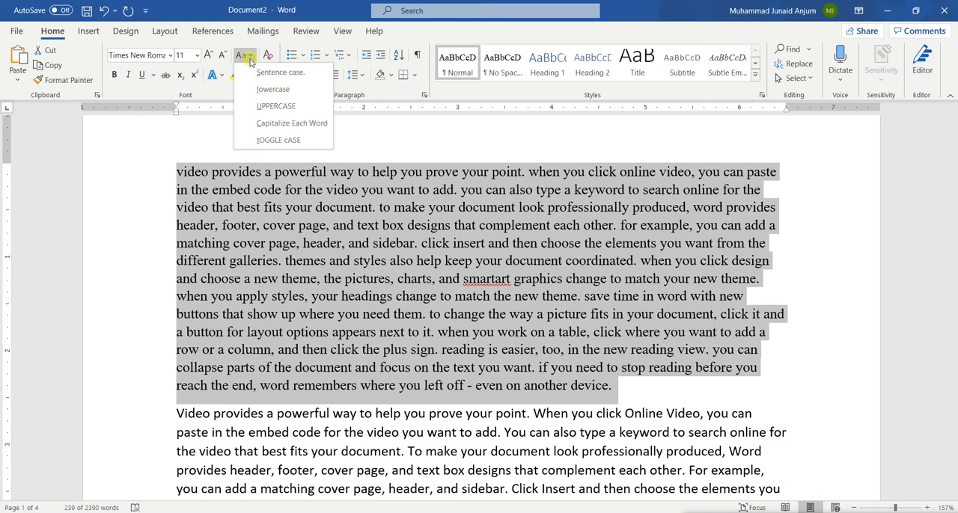
{"action": "left_click", "coordinate": [278, 72]}
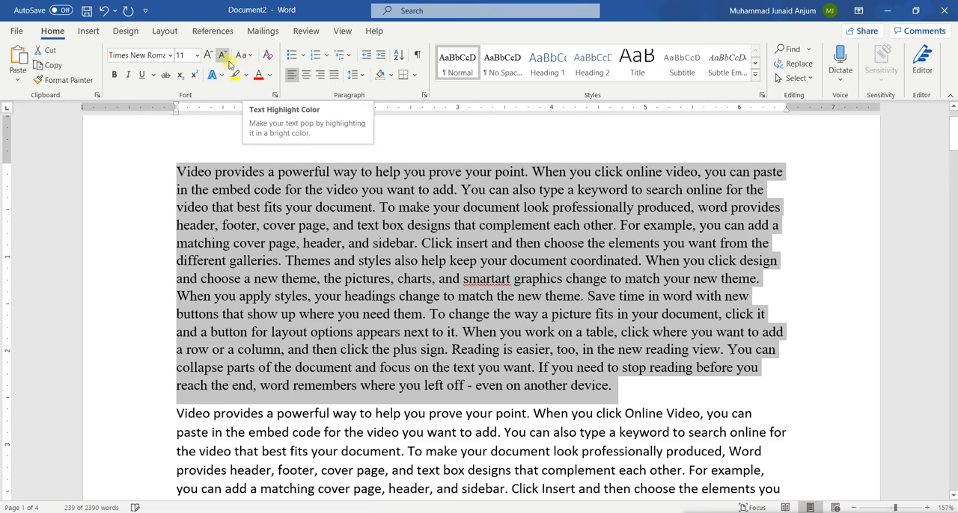
Set the first paragraph's font to Sabon Next LT and remove it again by clearing all formatting.
{"action": "left_click", "coordinate": [154, 59]}
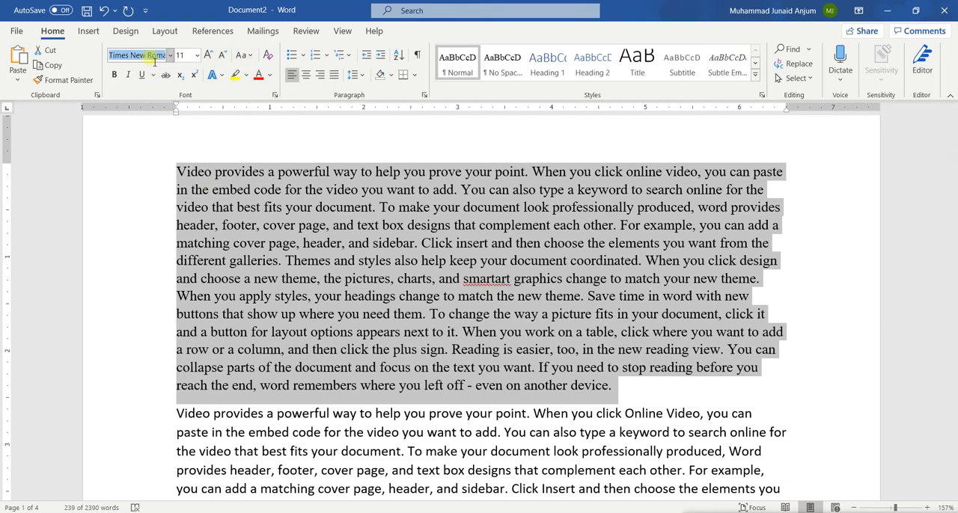
{"action": "type", "text": "Sabon Next LT"}
{"action": "key", "text": "Return"}
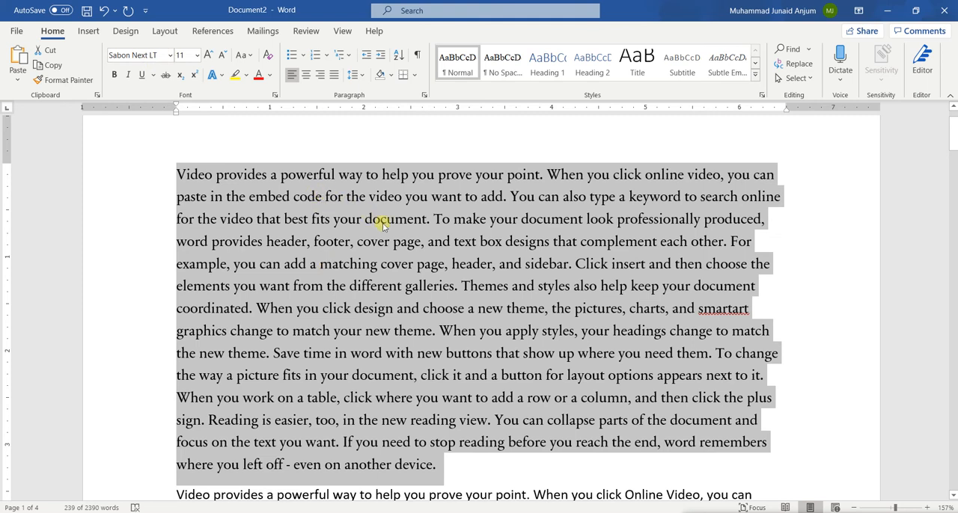
{"action": "left_click", "coordinate": [267, 59]}
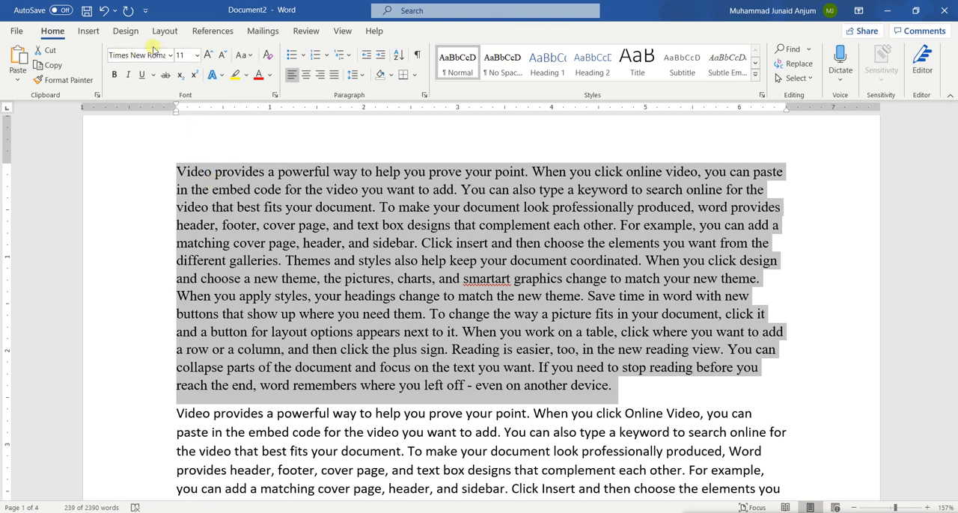
Set the first paragraph's font to Calibri Light and clear the selection.
{"action": "left_click", "coordinate": [159, 59]}
{"action": "type", "text": "Calibri Light"}
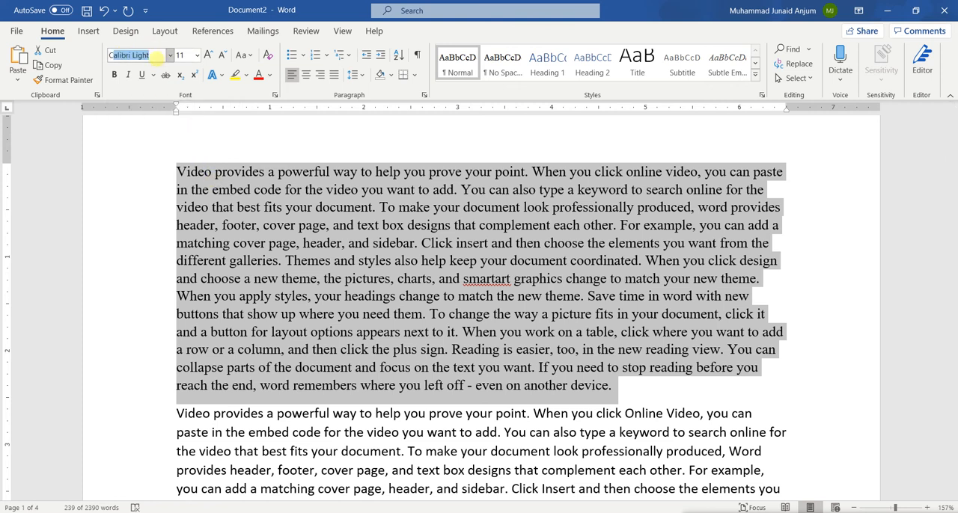
{"action": "key", "text": "Return"}
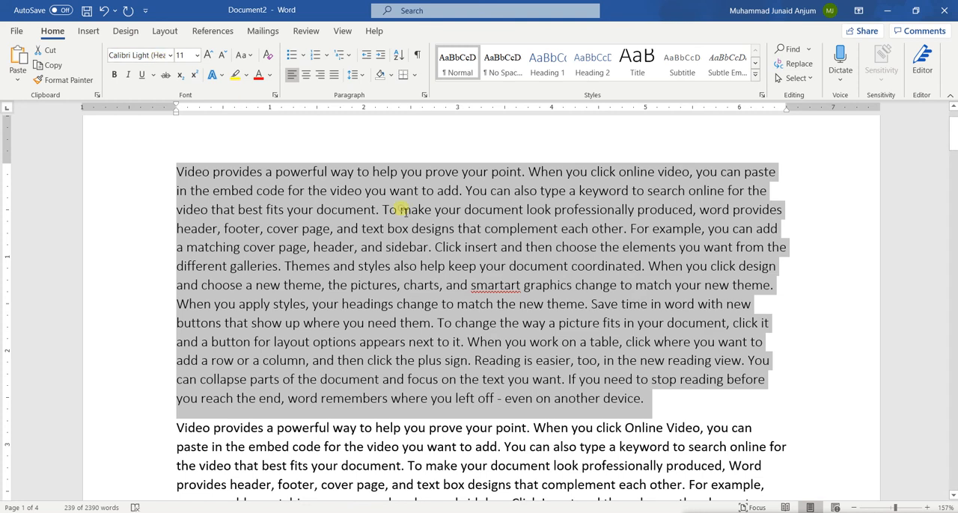
{"action": "left_click", "coordinate": [403, 210]}
Make the whole first paragraph bold, remove the bold again and clear the selection.
{"action": "triple_click", "coordinate": [294, 215]}
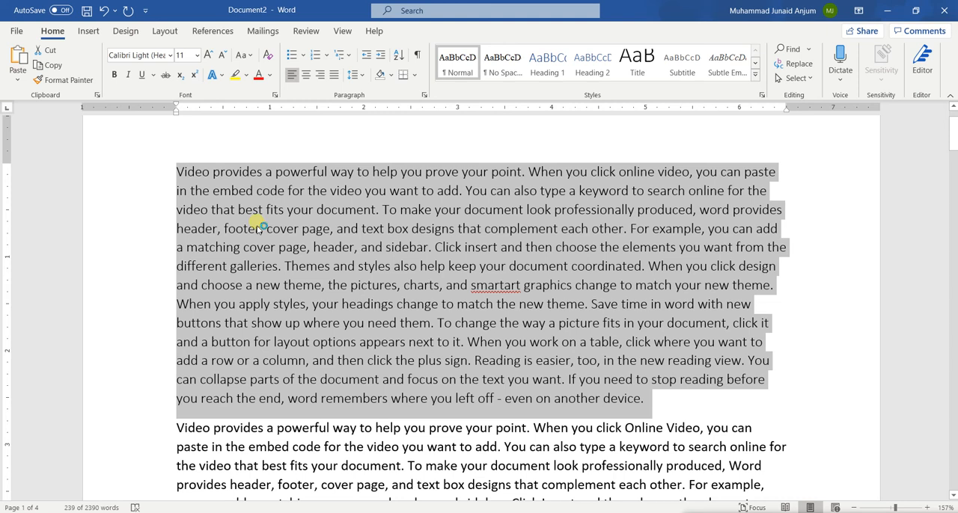
{"action": "left_click", "coordinate": [114, 75]}
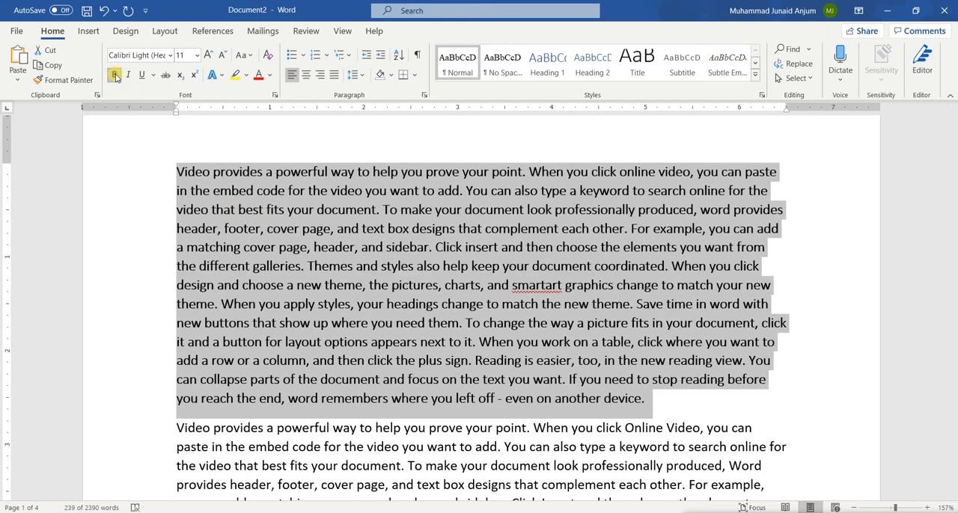
{"action": "left_click", "coordinate": [115, 75]}
{"action": "left_click", "coordinate": [248, 161]}
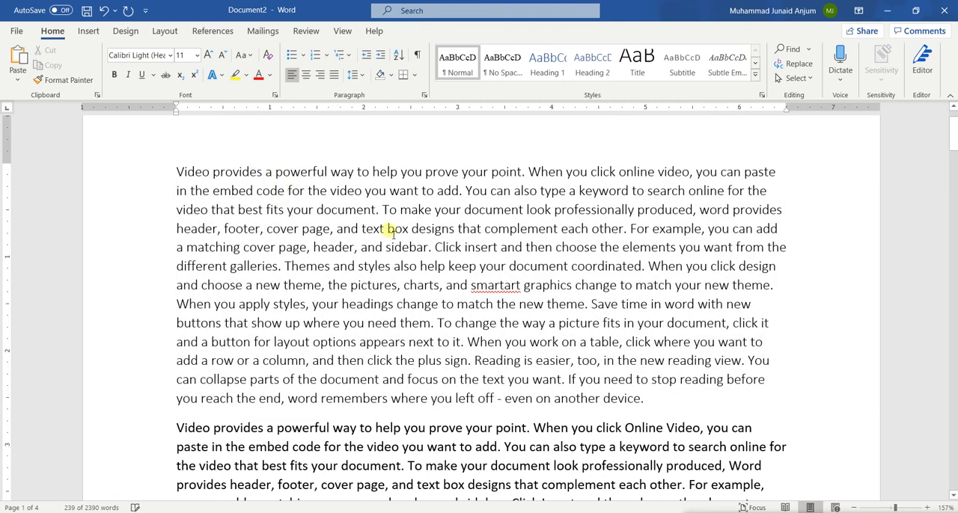
Make the word "Click" before "insert" in the first paragraph bold and clear the selection.
{"action": "double_click", "coordinate": [449, 247]}
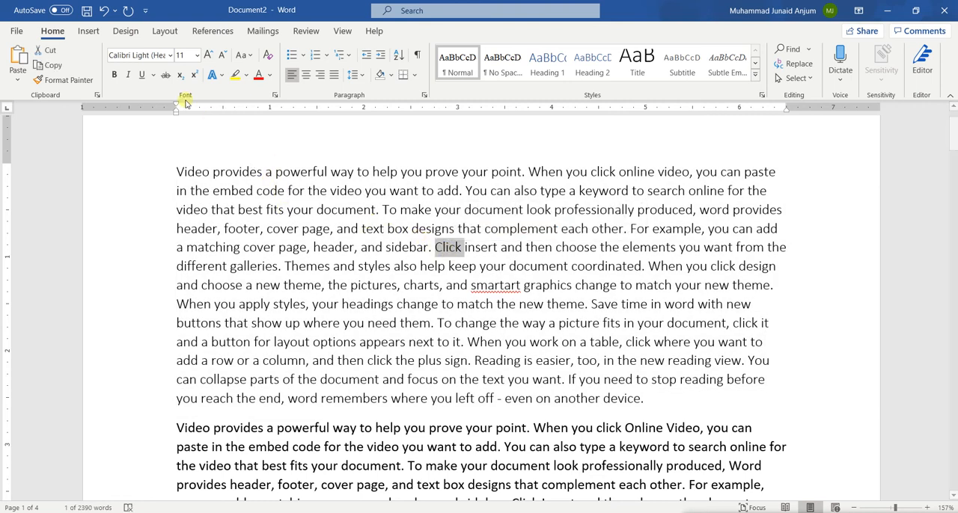
{"action": "left_click", "coordinate": [114, 76]}
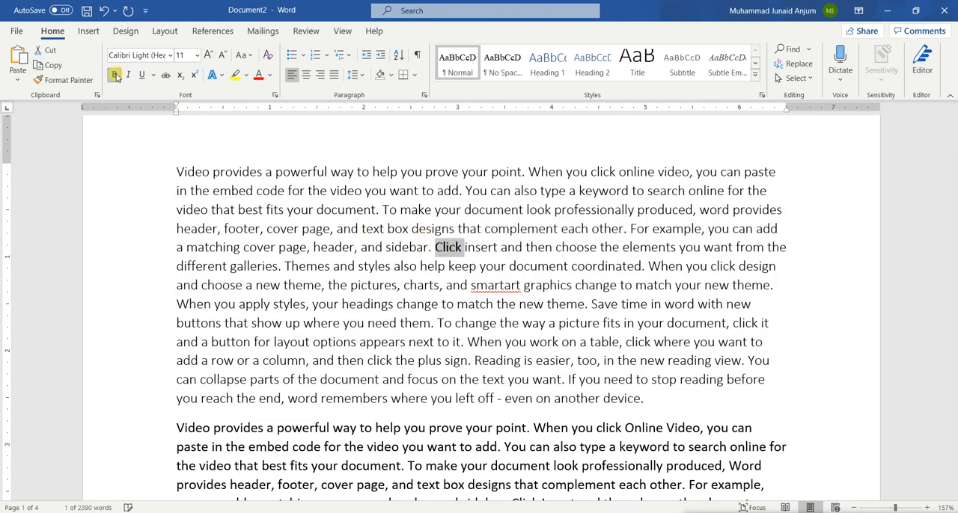
{"action": "left_click", "coordinate": [330, 232]}
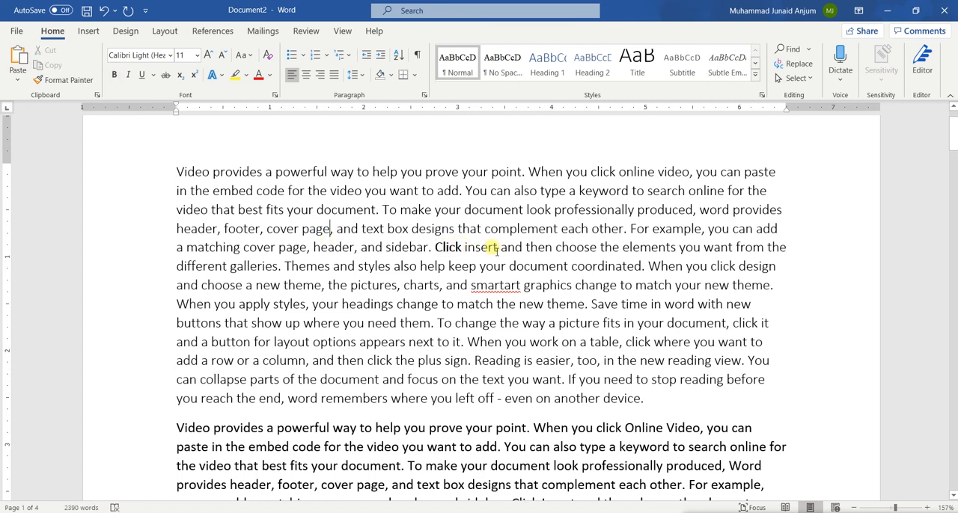
Italicize and underline the bold word "Click" in the first paragraph.
{"action": "key", "text": "ctrl+z"}
{"action": "double_click", "coordinate": [450, 250]}
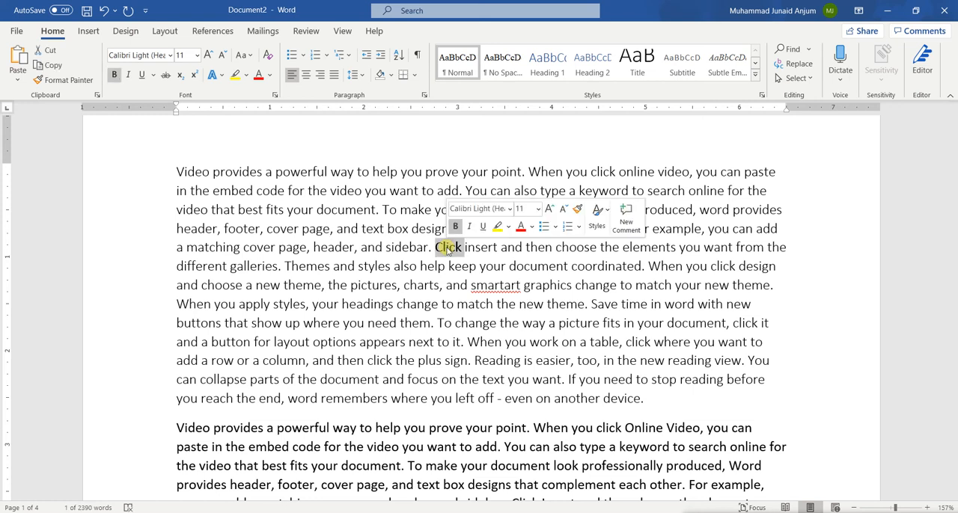
{"action": "left_click", "coordinate": [129, 76]}
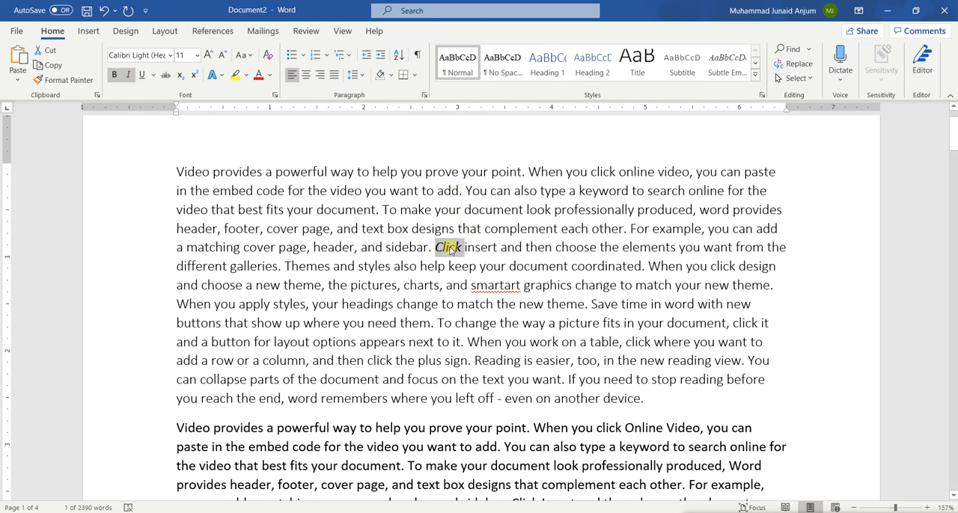
{"action": "key", "text": "ctrl+b"}
{"action": "left_click", "coordinate": [141, 75]}
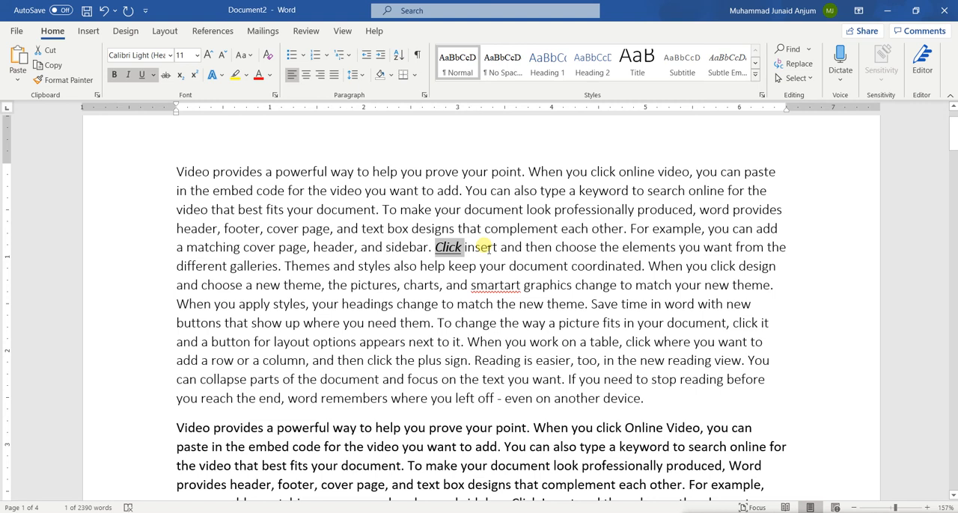
Undo the underline, italic and bold formatting on the word "Click".
{"action": "key", "text": "ctrl+z"}
{"action": "key", "text": "ctrl+z"}
{"action": "key", "text": "ctrl+z"}
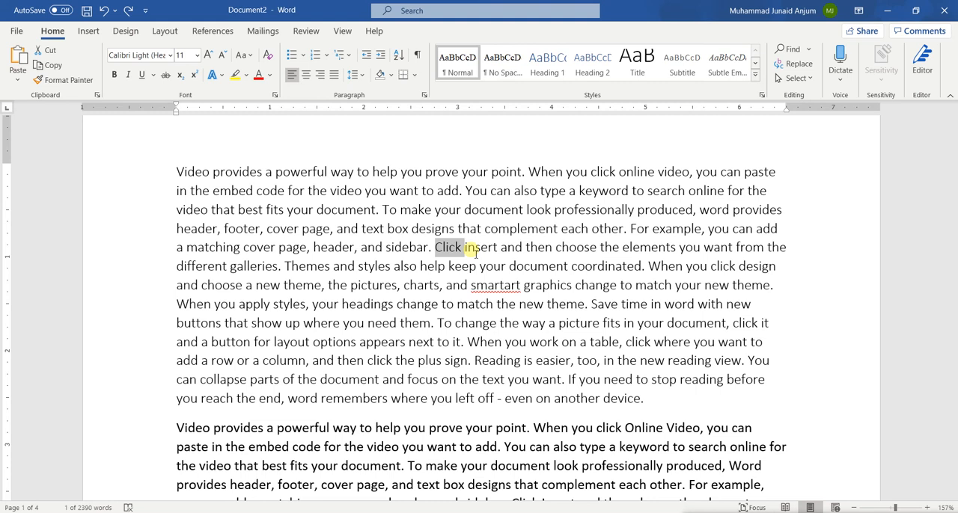
Apply strikethrough to the word "Click" in the first paragraph, remove it again and clear the selection.
{"action": "left_click_drag", "start_coordinate": [476, 253], "coordinate": [423, 254]}
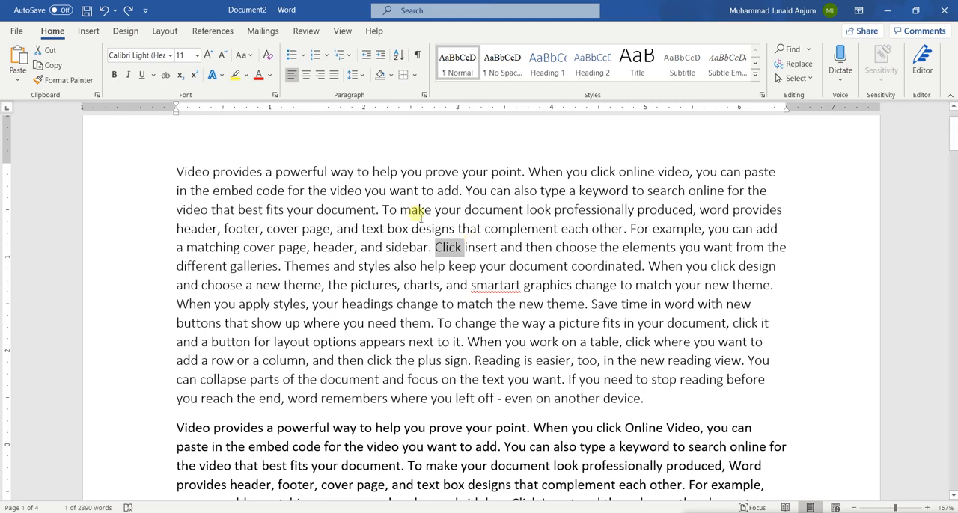
{"action": "left_click", "coordinate": [166, 78]}
{"action": "left_click", "coordinate": [328, 190]}
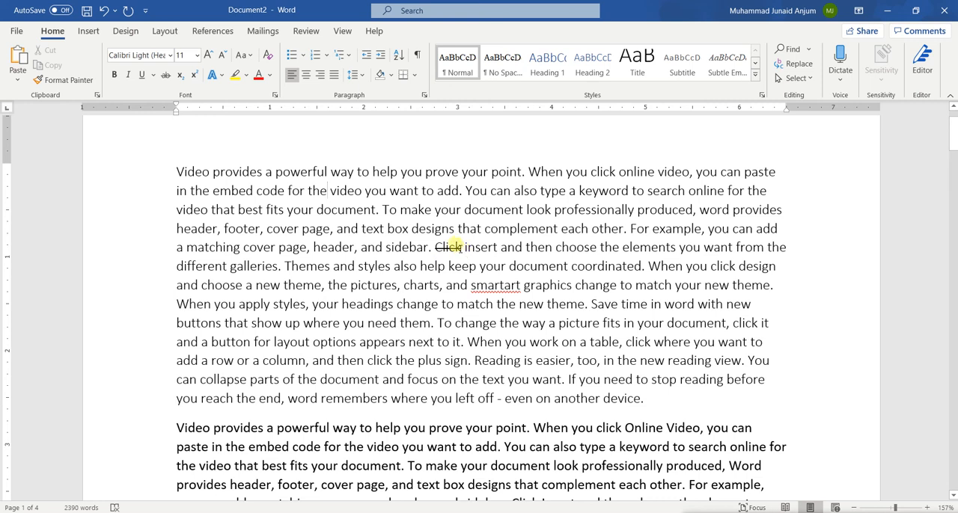
{"action": "double_click", "coordinate": [447, 247]}
{"action": "left_click", "coordinate": [165, 75]}
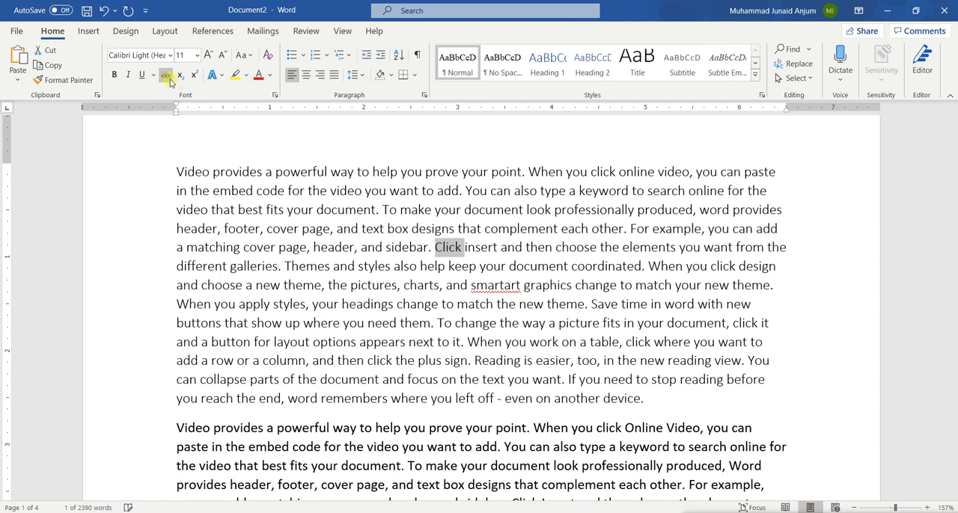
{"action": "left_click", "coordinate": [330, 227]}
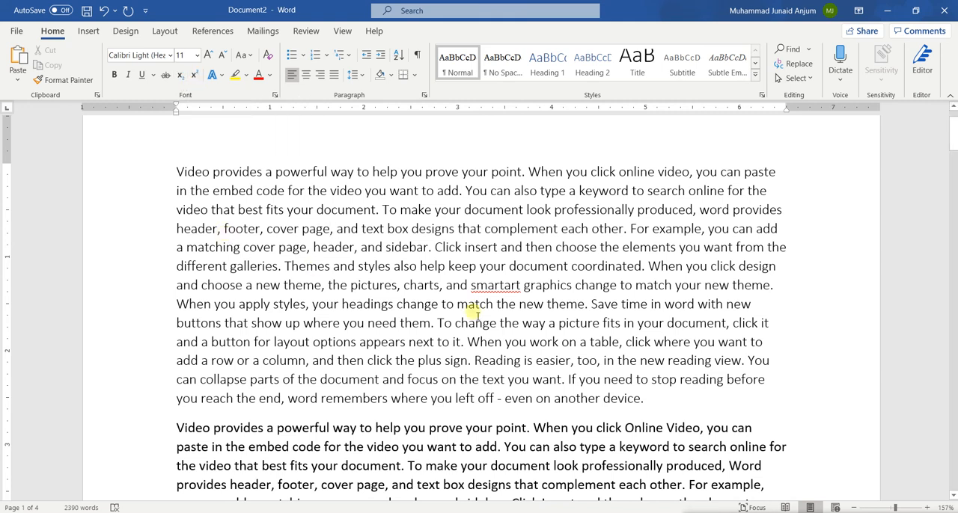
Add a new line reading "22 = 4" below the first paragraph.
{"action": "left_click", "coordinate": [647, 399]}
{"action": "key", "text": "Return"}
{"action": "key", "text": "Return"}
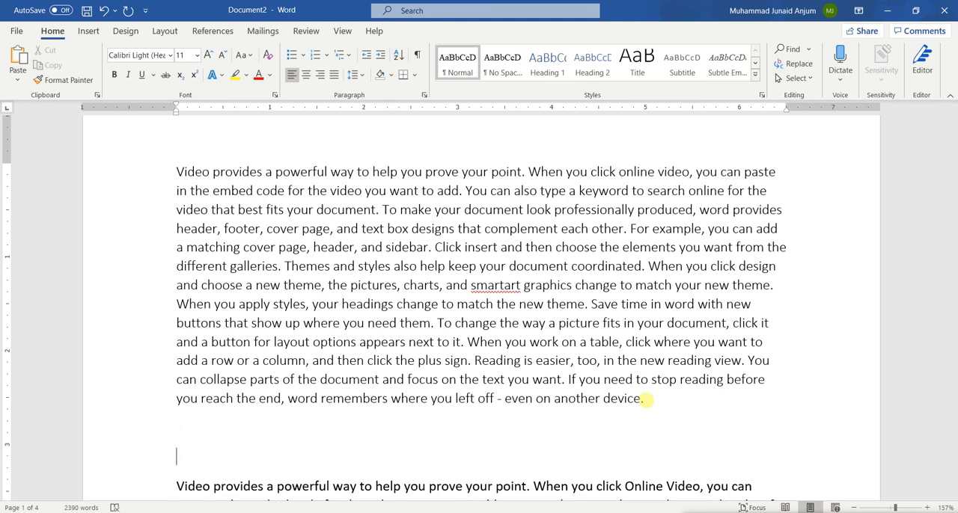
{"action": "type", "text": "22 = 4"}
Format the second 2 of "22 = 4" as superscript and clear the selection.
{"action": "key", "text": "Left"}
{"action": "key", "text": "Left"}
{"action": "key", "text": "Left"}
{"action": "key", "text": "Left"}
{"action": "key", "text": "shift+Left"}
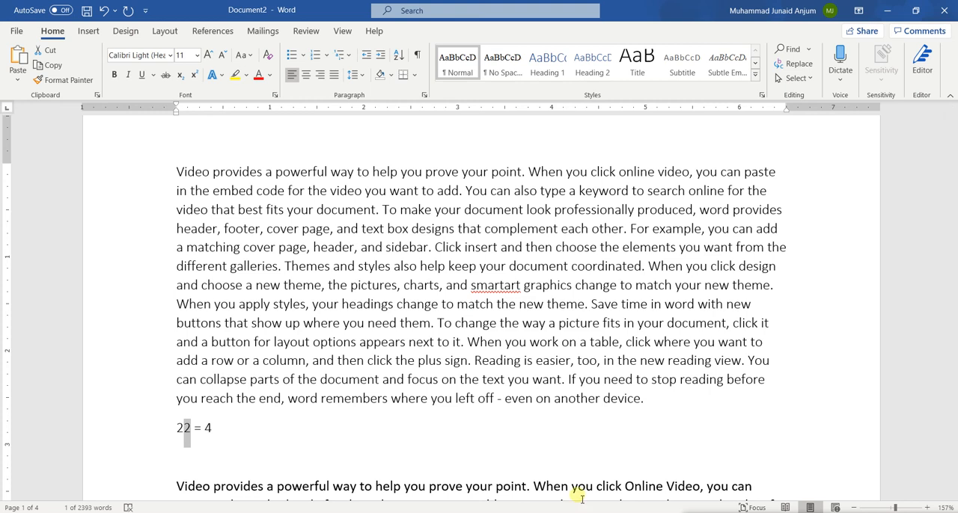
{"action": "left_click", "coordinate": [194, 76]}
{"action": "left_click", "coordinate": [222, 285]}
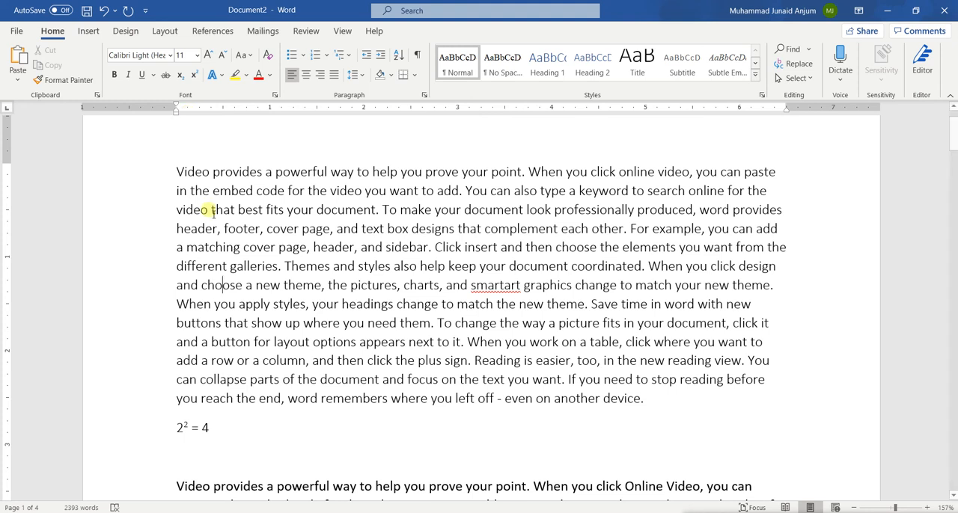
Replace the "2² = 4" line with "Log2" and format its 2 as subscript, leaving nothing selected.
{"action": "triple_click", "coordinate": [191, 431]}
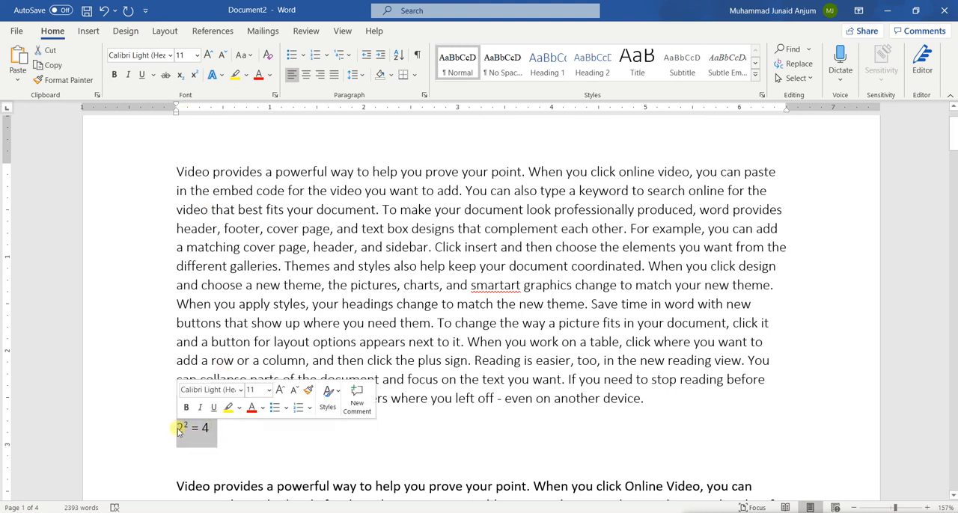
{"action": "type", "text": "log2"}
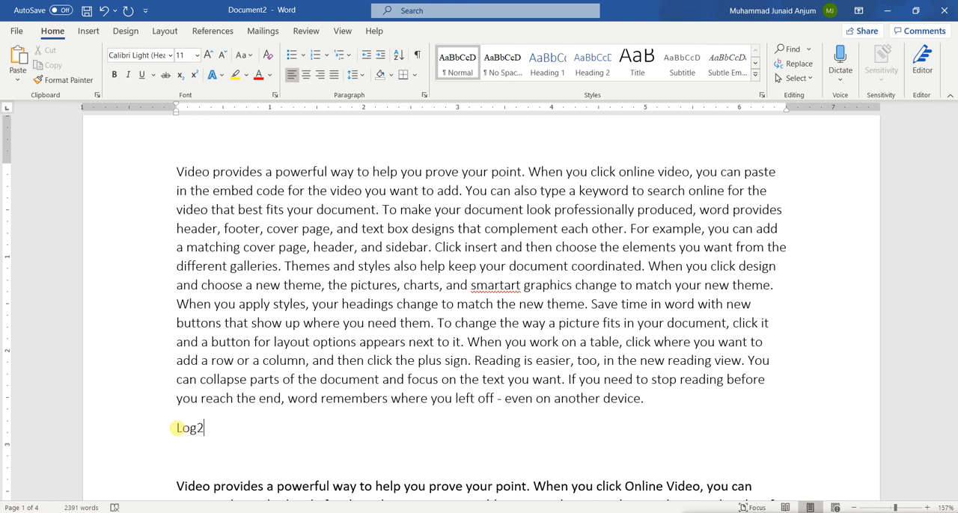
{"action": "key", "text": "shift+Left"}
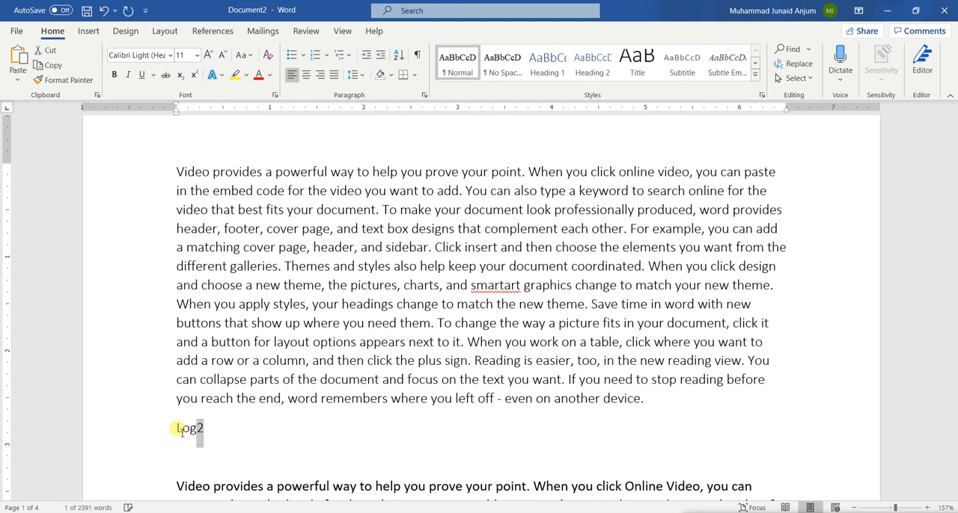
{"action": "left_click", "coordinate": [180, 75]}
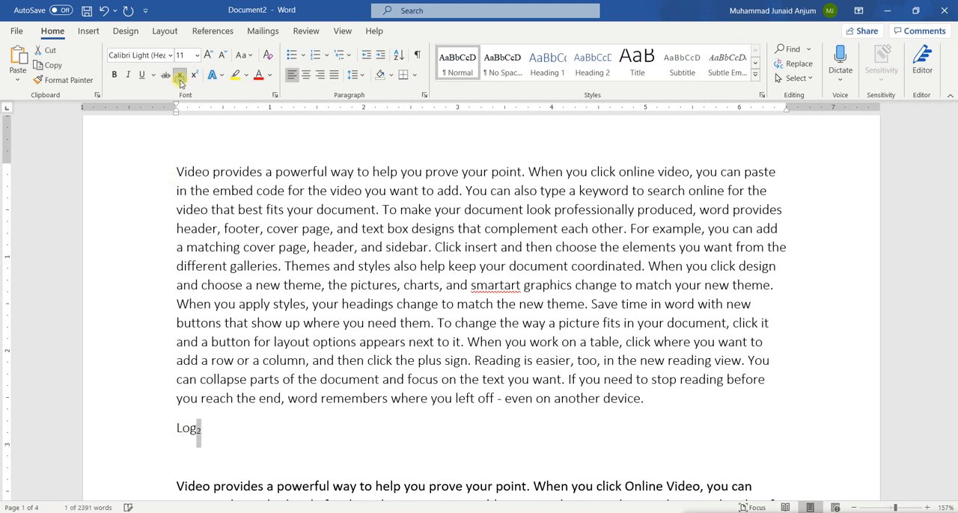
{"action": "left_click", "coordinate": [250, 430]}
{"action": "left_click", "coordinate": [250, 431]}
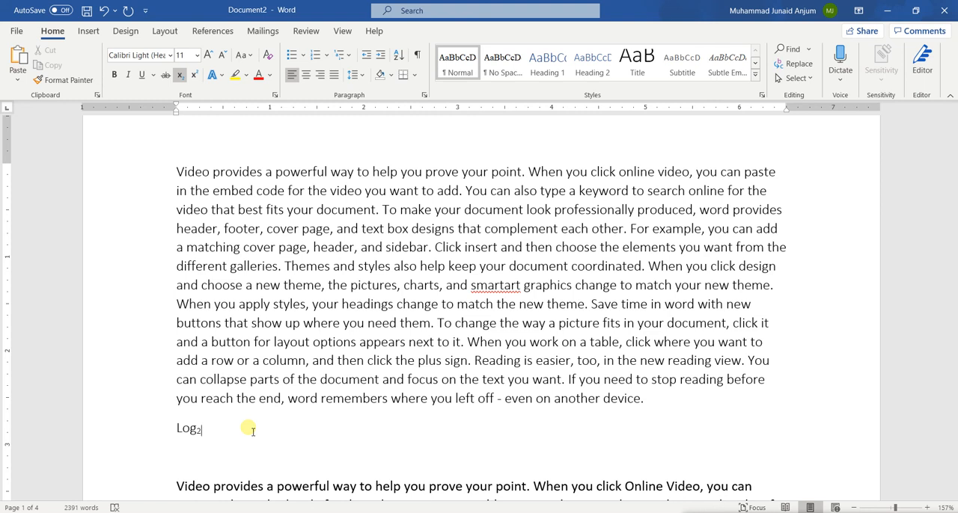
Replace "Log2" with "22" and format the second 2 as superscript.
{"action": "key", "text": "BackSpace"}
{"action": "key", "text": "BackSpace"}
{"action": "key", "text": "BackSpace"}
{"action": "key", "text": "BackSpace"}
{"action": "type", "text": "22 ="}
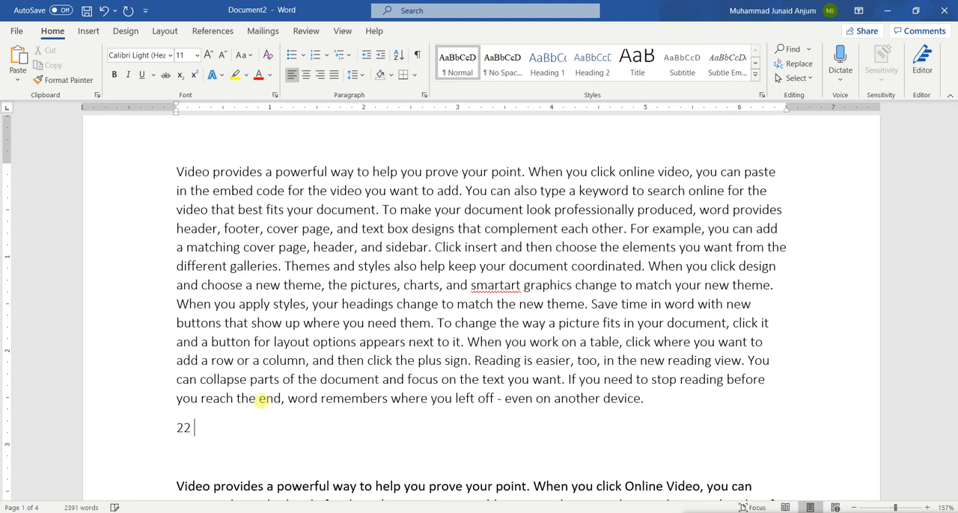
{"action": "type", "text": " 4"}
{"action": "key", "text": "BackSpace"}
{"action": "key", "text": "BackSpace"}
{"action": "key", "text": "BackSpace"}
{"action": "key", "text": "BackSpace"}
{"action": "key", "text": "BackSpace"}
{"action": "type", "text": "2"}
{"action": "key", "text": "shift+Left"}
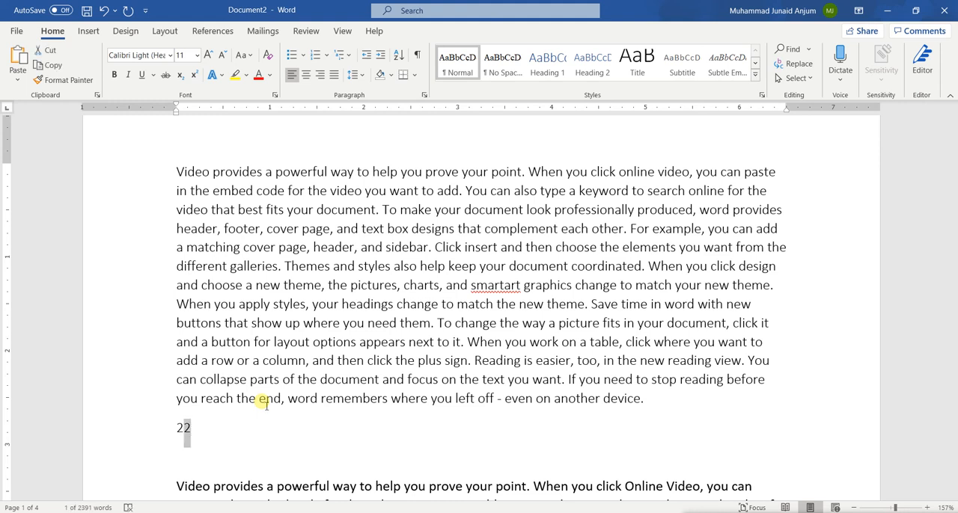
{"action": "left_click", "coordinate": [194, 75]}
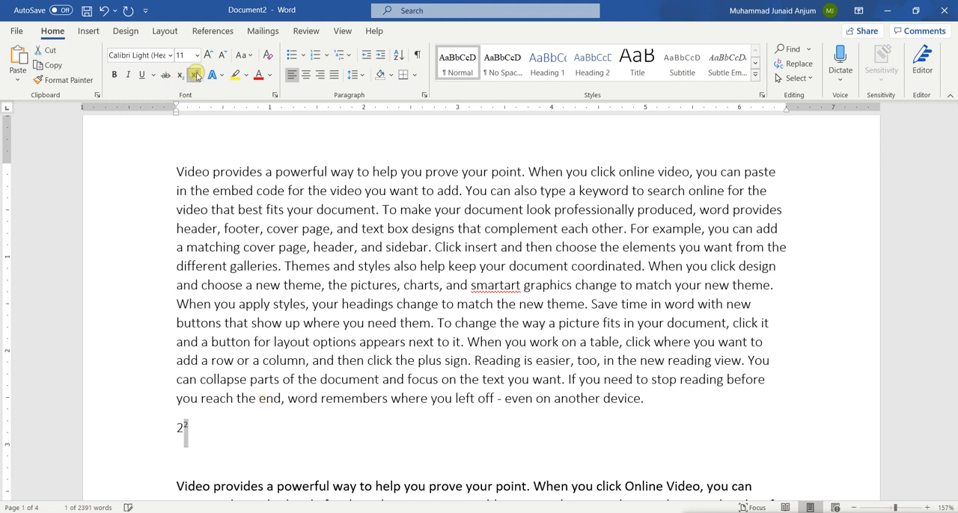
Complete the line as "22 = 4" in normal text, with only the second 2 formatted as superscript.
{"action": "key", "text": "Right"}
{"action": "type", "text": "="}
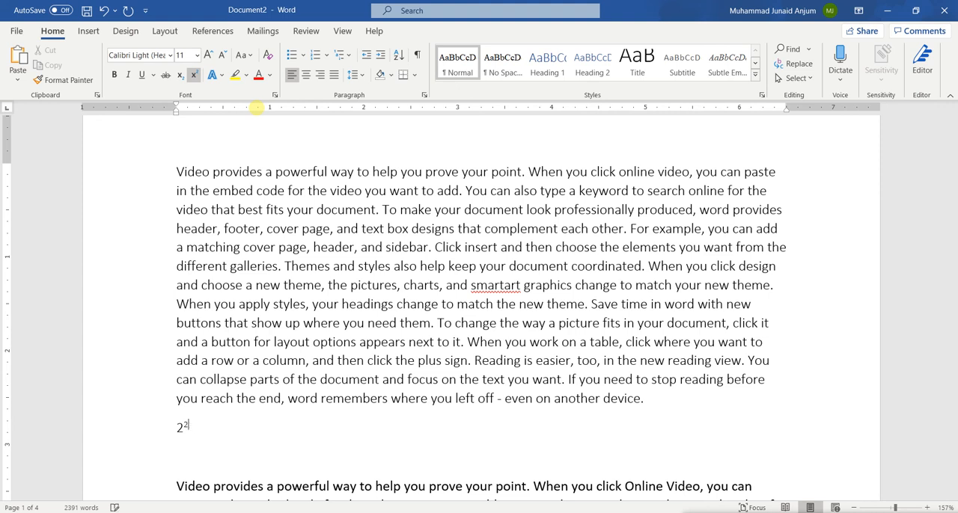
{"action": "key", "text": "ctrl+shift+equal"}
{"action": "key", "text": "ctrl+shift+equal"}
{"action": "key", "text": "BackSpace"}
{"action": "key", "text": "shift+Left"}
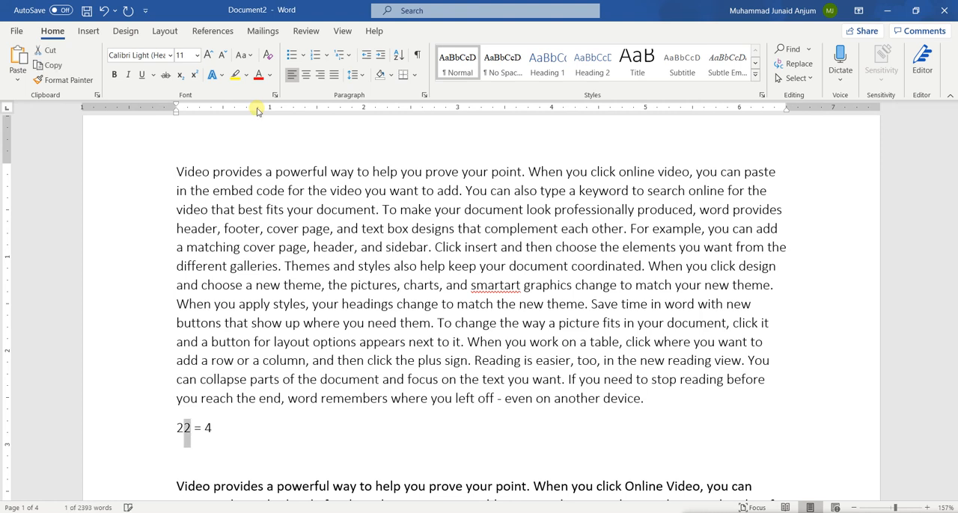
{"action": "left_click", "coordinate": [194, 75]}
{"action": "left_click", "coordinate": [238, 424]}
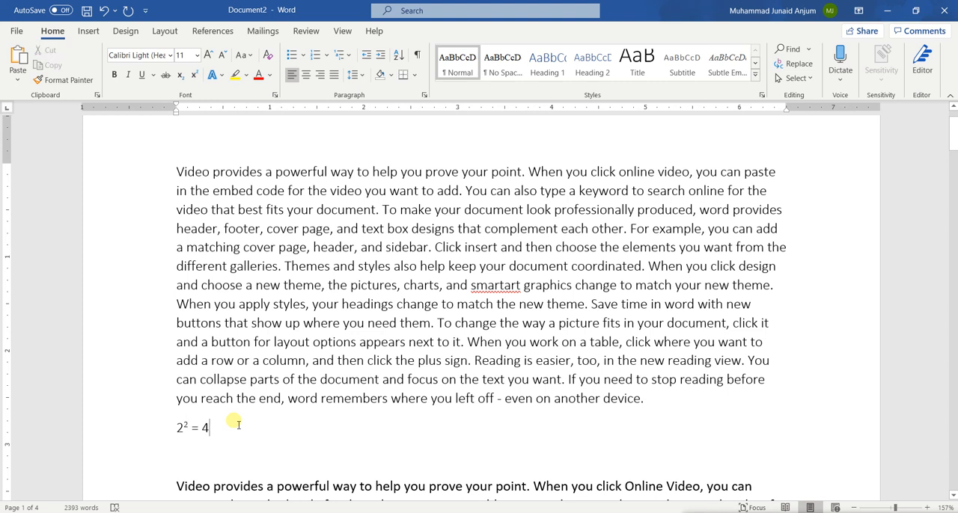
Delete the "2² = 4" line and the empty lines between the first and second paragraphs.
{"action": "key", "text": "BackSpace"}
{"action": "key", "text": "BackSpace"}
{"action": "key", "text": "BackSpace"}
{"action": "key", "text": "BackSpace"}
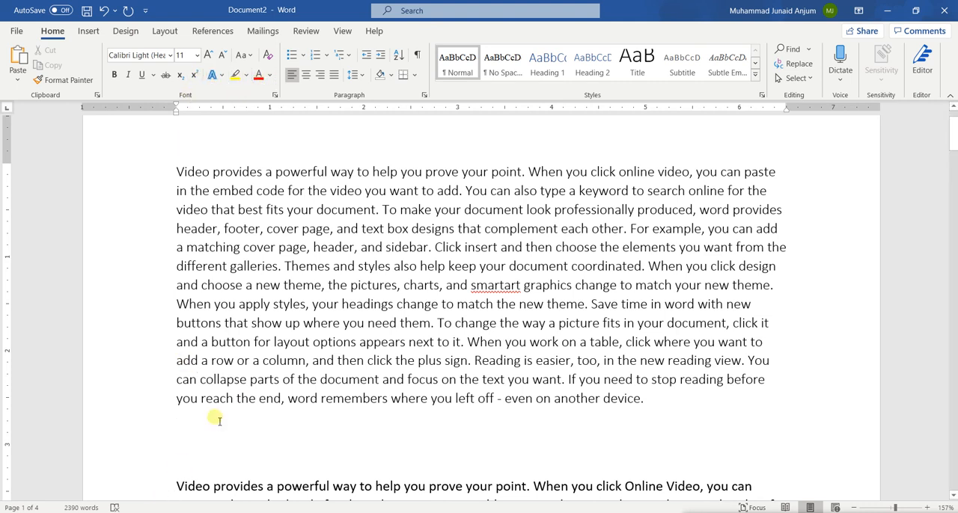
{"action": "key", "text": "Delete"}
{"action": "key", "text": "Delete"}
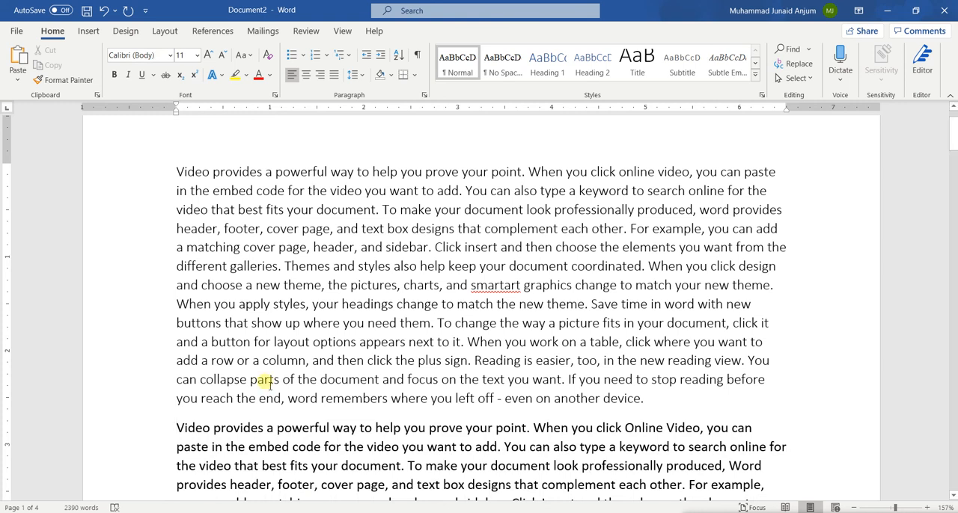
Apply the blue gradient text effect with reflection to the word "provides" in the first line.
{"action": "scroll", "coordinate": [263, 383], "scroll_direction": "up", "scroll_amount": 2}
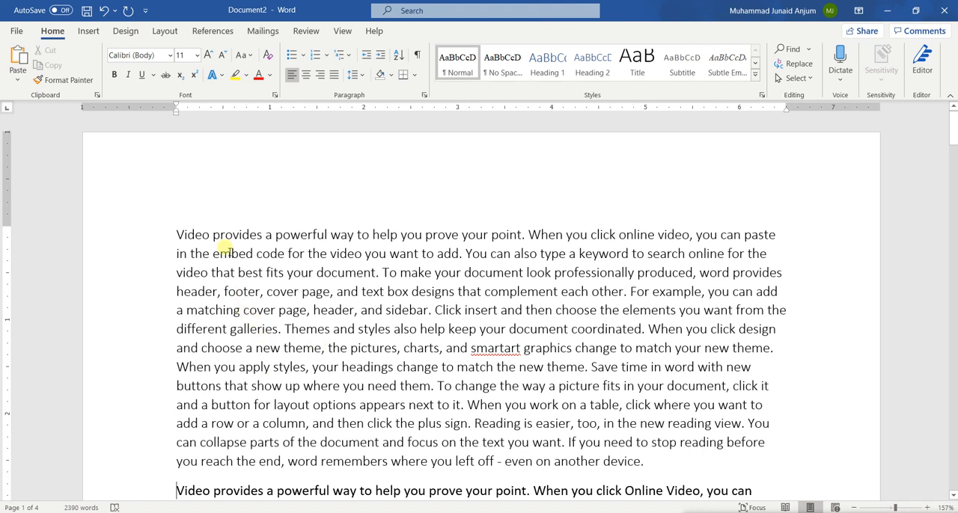
{"action": "double_click", "coordinate": [230, 234]}
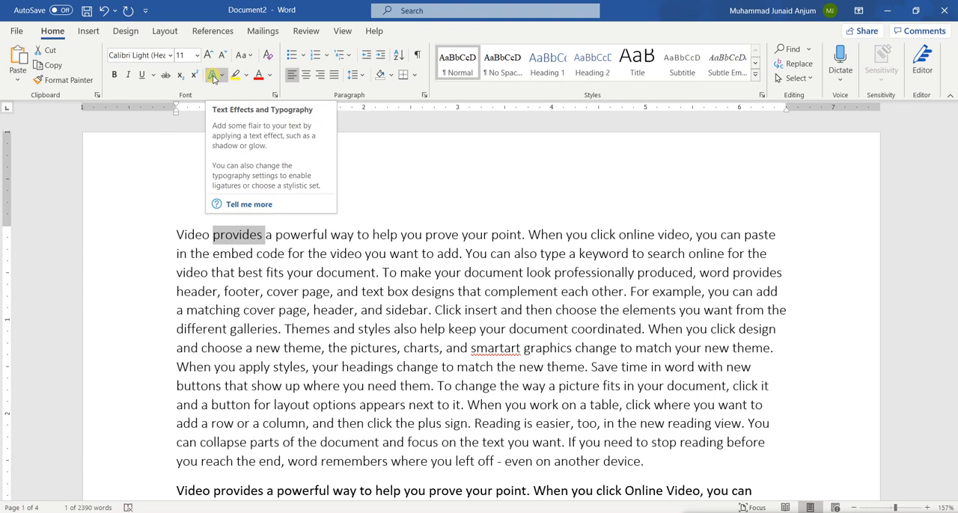
{"action": "left_click", "coordinate": [215, 78]}
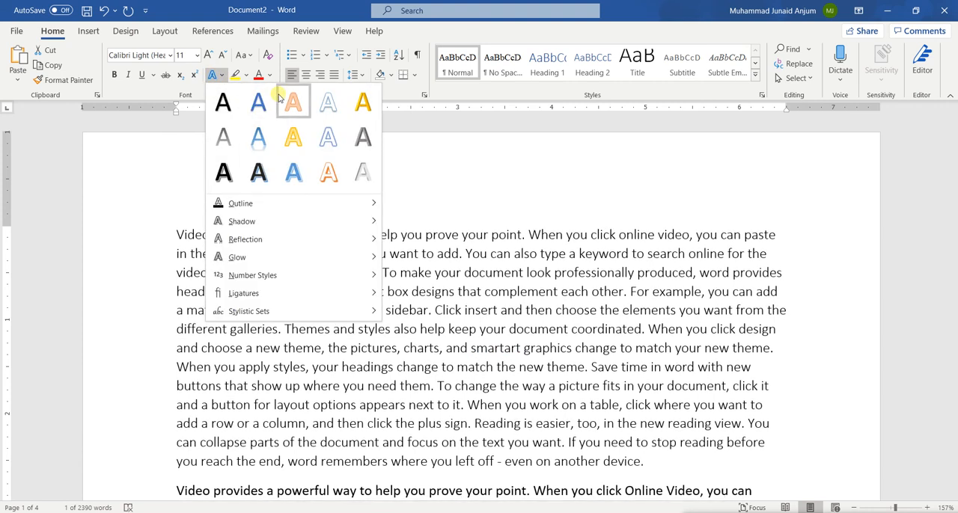
{"action": "left_click", "coordinate": [258, 136]}
{"action": "left_click", "coordinate": [257, 254]}
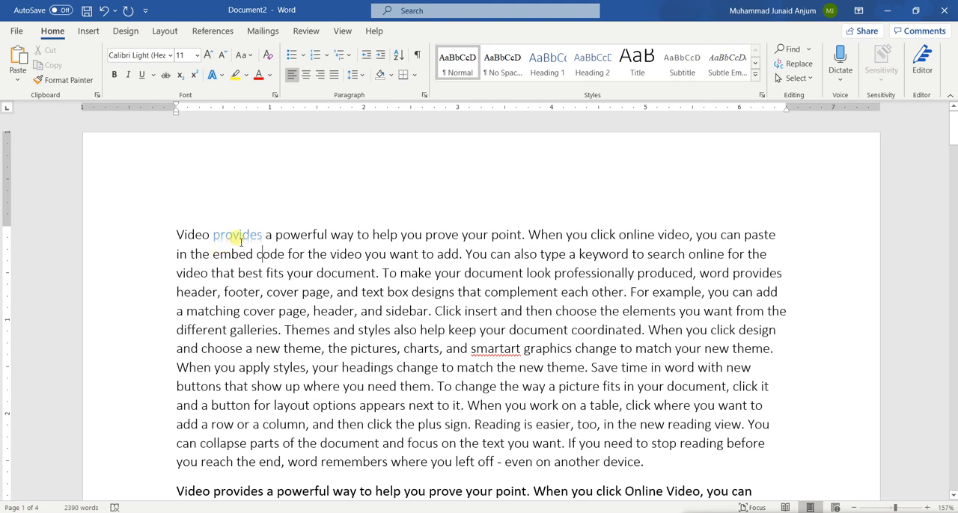
Add the largest orange glow variation to the word "provides" and clear the selection.
{"action": "double_click", "coordinate": [239, 238]}
{"action": "left_click", "coordinate": [220, 77]}
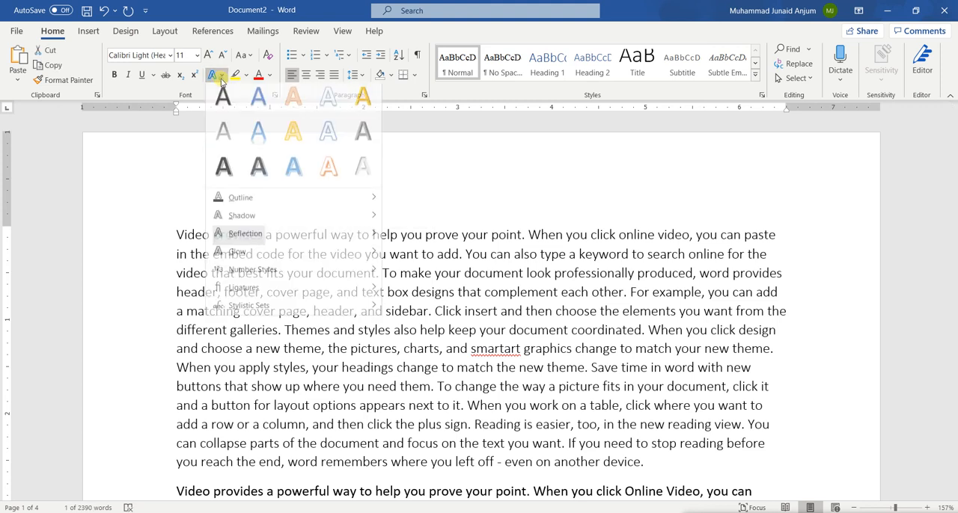
{"action": "mouse_move", "coordinate": [268, 256]}
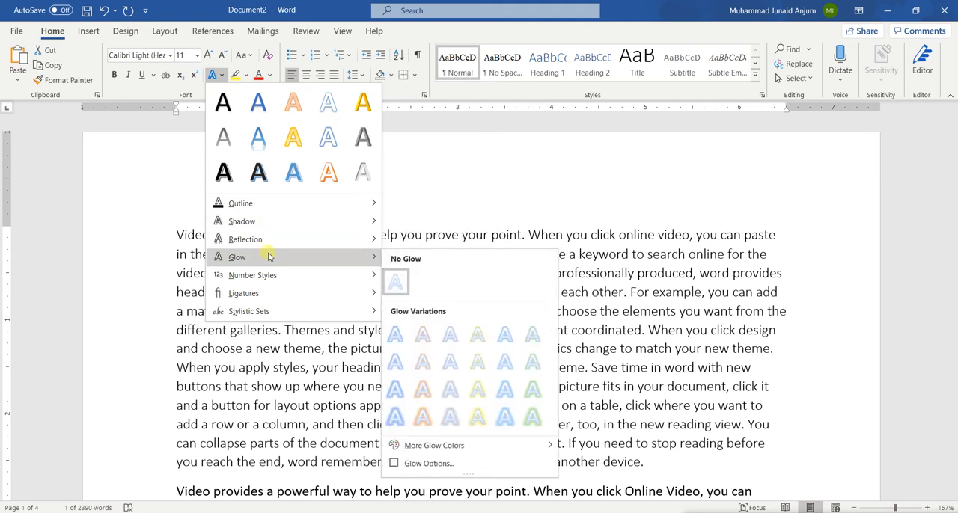
{"action": "mouse_move", "coordinate": [268, 239]}
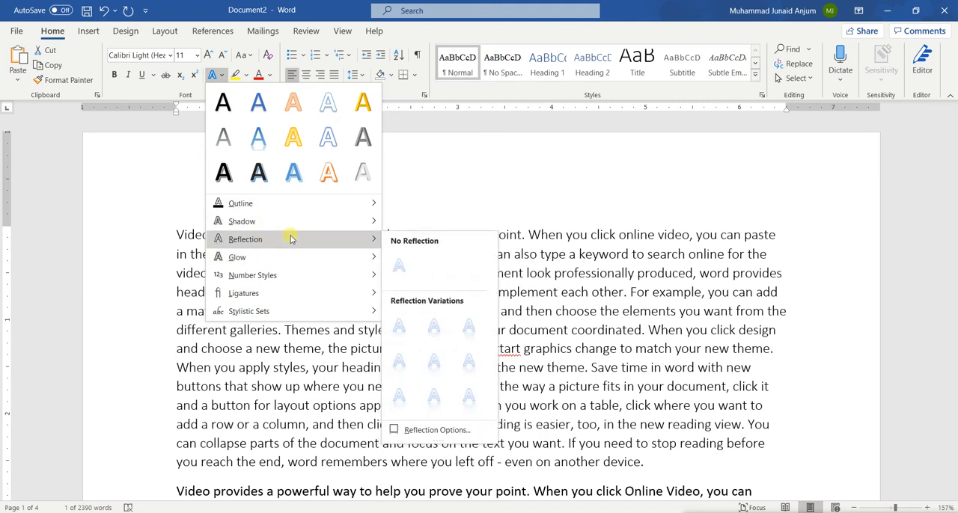
{"action": "mouse_move", "coordinate": [321, 257]}
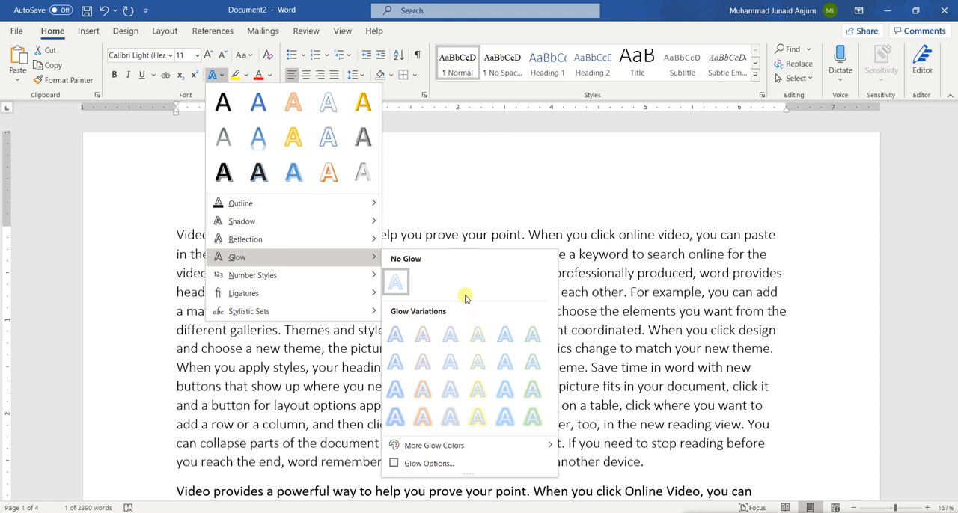
{"action": "left_click", "coordinate": [423, 417]}
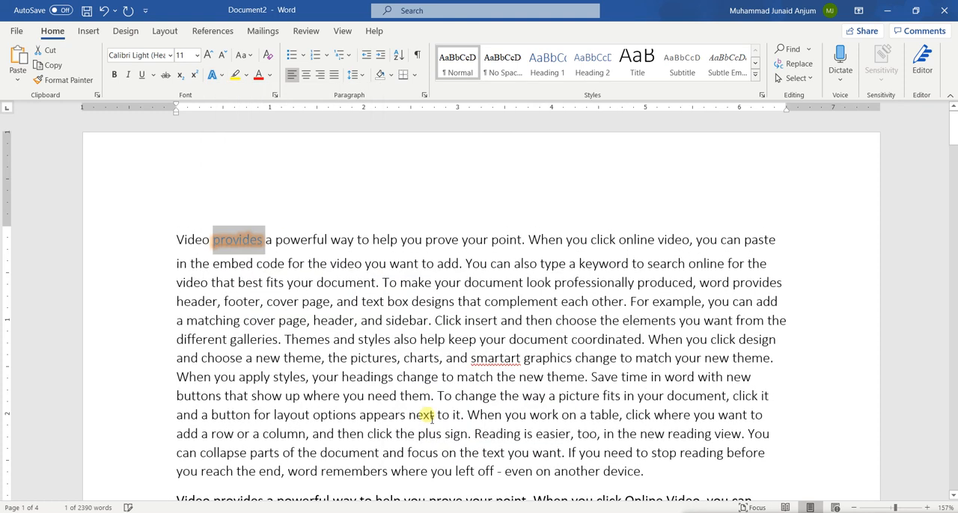
{"action": "left_click", "coordinate": [338, 358]}
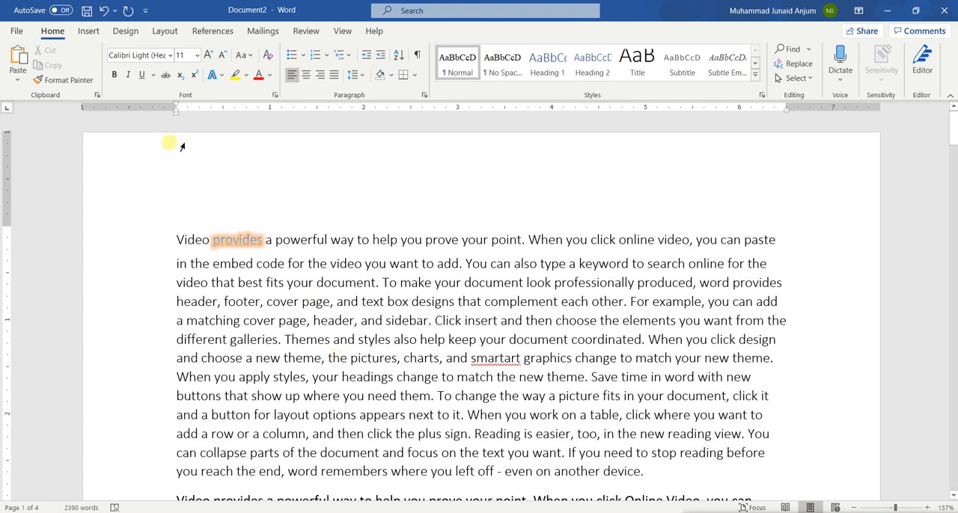
Clear all formatting from the word "provides" in the first line and deselect it.
{"action": "double_click", "coordinate": [239, 240]}
{"action": "triple_click", "coordinate": [239, 239]}
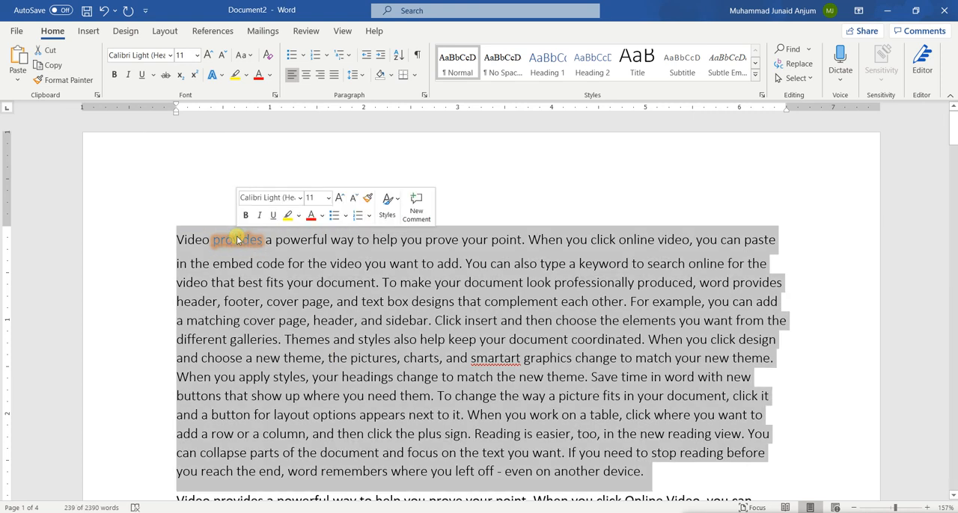
{"action": "triple_click", "coordinate": [237, 239]}
{"action": "double_click", "coordinate": [237, 240]}
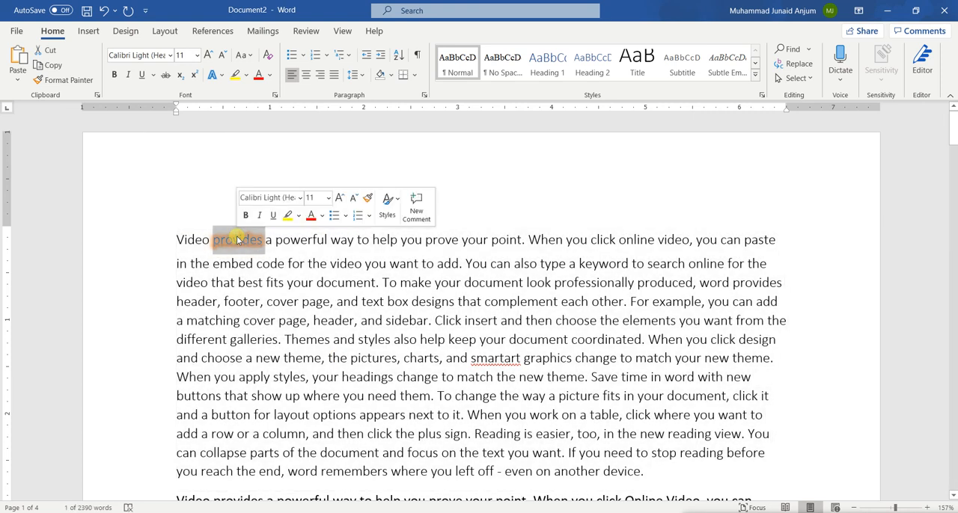
{"action": "left_click", "coordinate": [268, 56]}
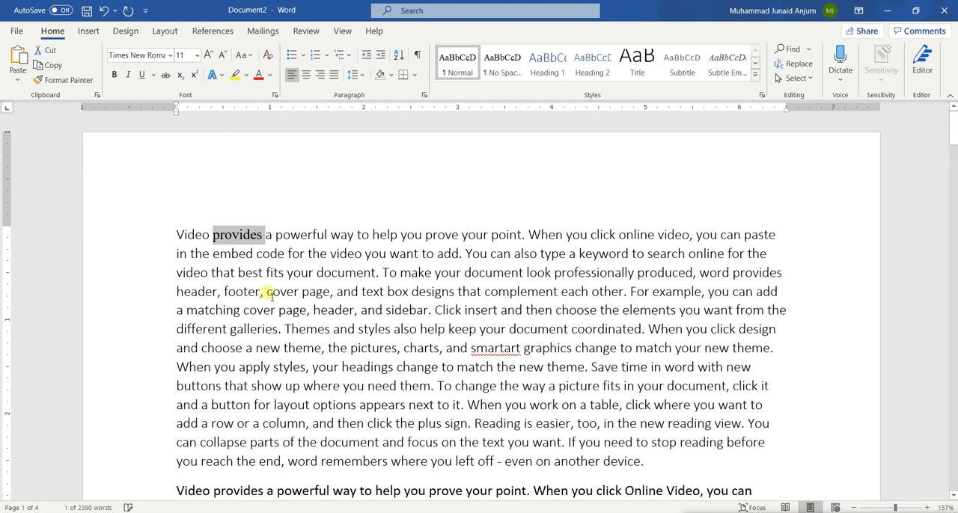
{"action": "left_click", "coordinate": [266, 291]}
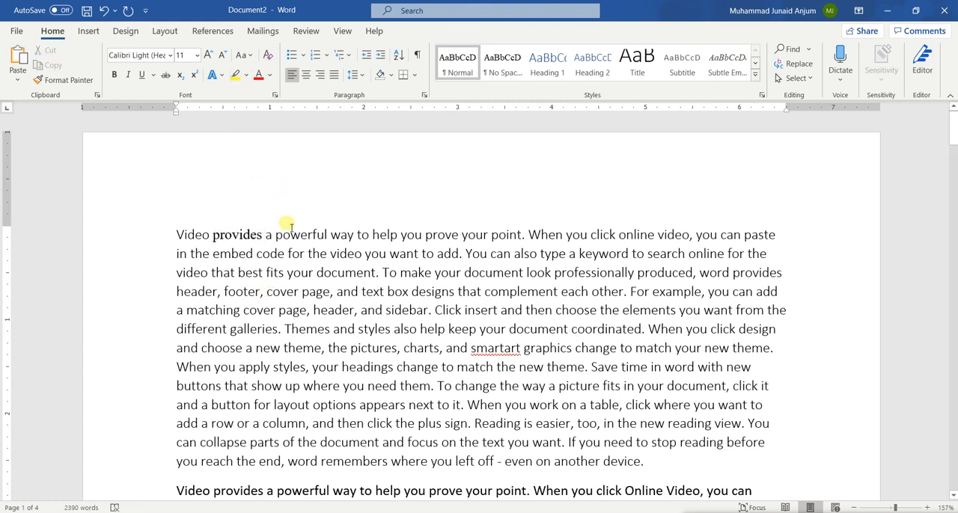
Highlight in yellow the text from "To make your document look" through "complement each other" in the first paragraph.
{"action": "left_click", "coordinate": [234, 76]}
{"action": "mouse_move", "coordinate": [267, 291]}
{"action": "left_mouse_down"}
{"action": "mouse_move", "coordinate": [363, 293]}
{"action": "mouse_move", "coordinate": [387, 272]}
{"action": "mouse_move", "coordinate": [560, 271]}
{"action": "mouse_move", "coordinate": [613, 293]}
{"action": "left_mouse_up"}
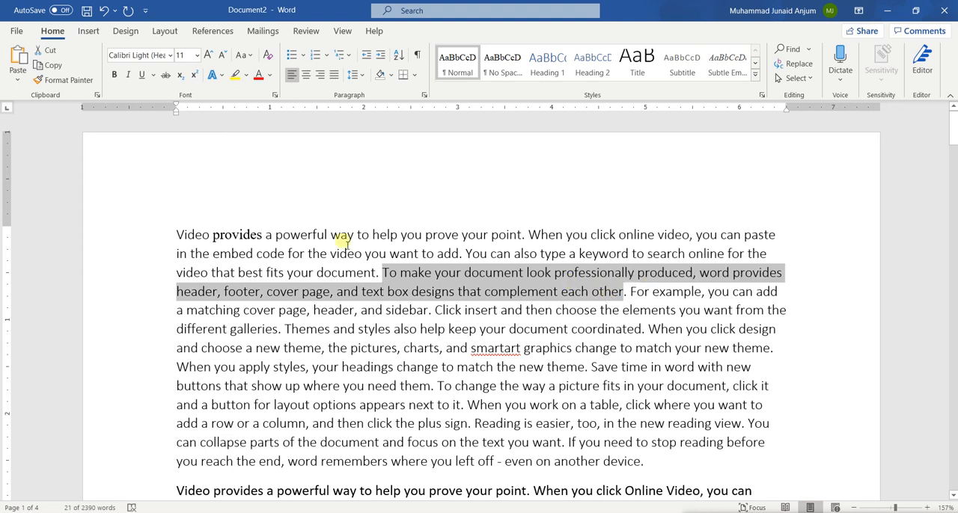
{"action": "left_click", "coordinate": [234, 76]}
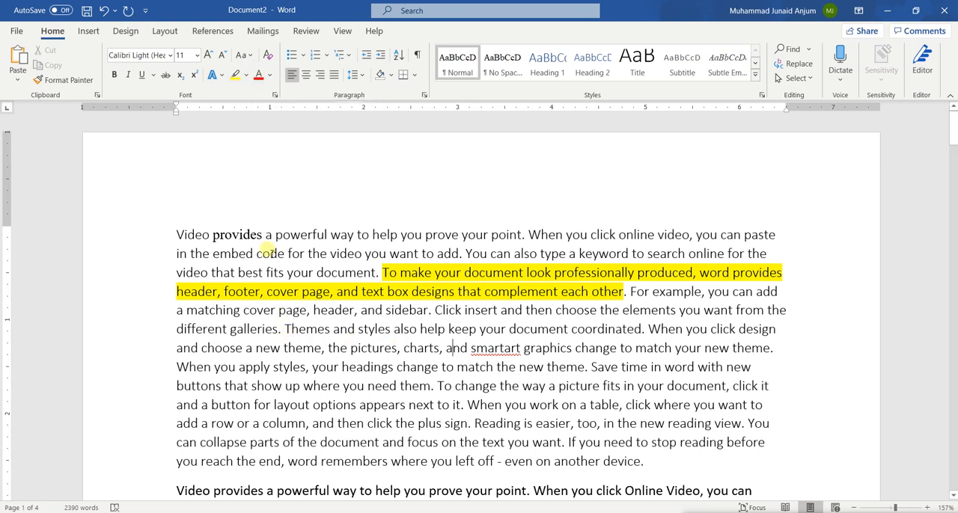
Set the font colour of the word "provides" to standard dark blue and clear the selection.
{"action": "double_click", "coordinate": [246, 235]}
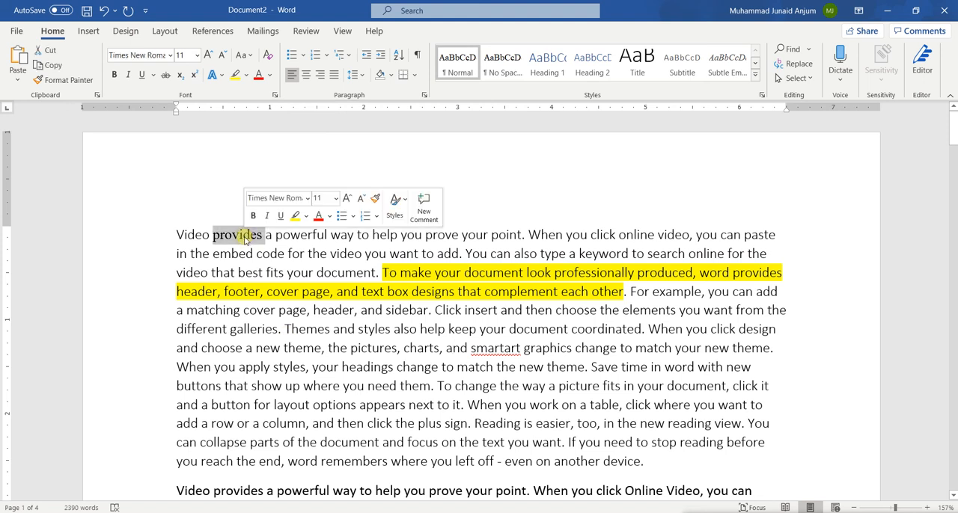
{"action": "left_click", "coordinate": [274, 77]}
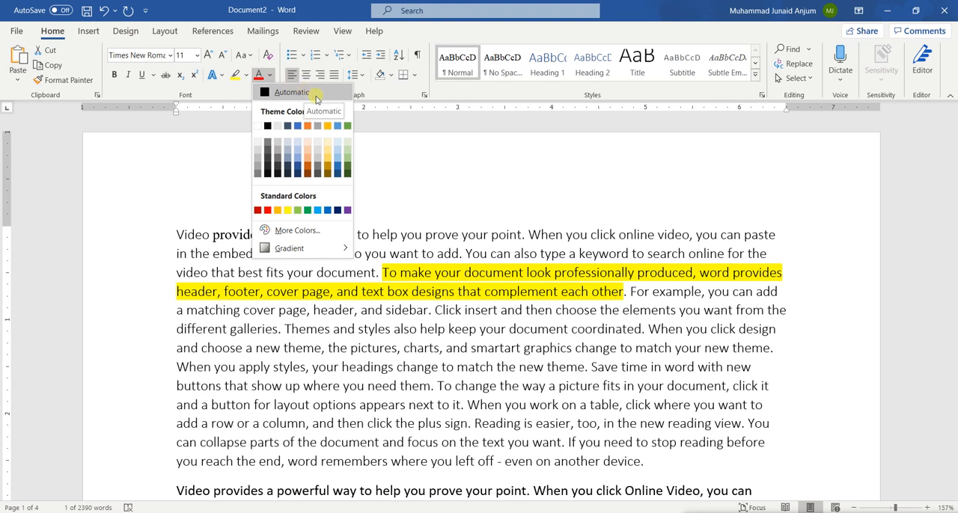
{"action": "left_click", "coordinate": [336, 209]}
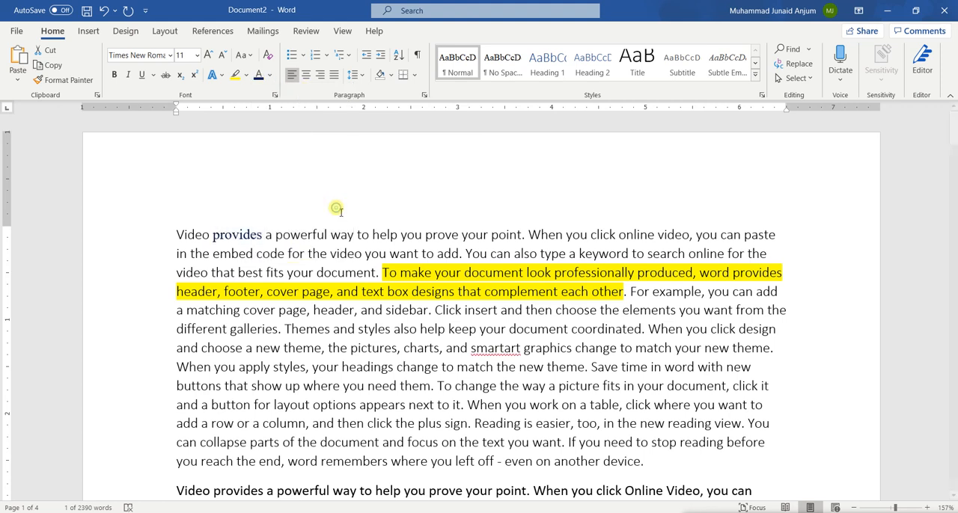
{"action": "left_click", "coordinate": [309, 339]}
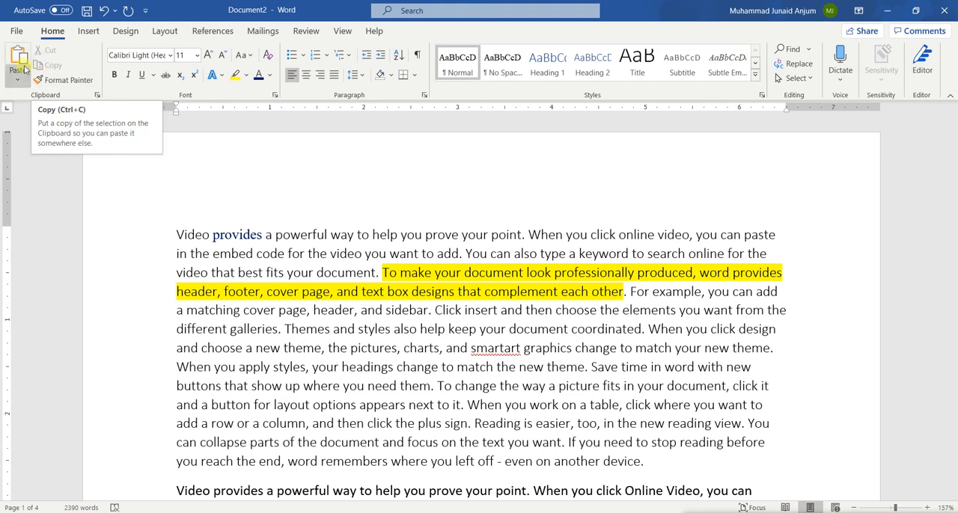
Copy the word "Video" from the first line and paste it on a new line below the first paragraph.
{"action": "double_click", "coordinate": [191, 229]}
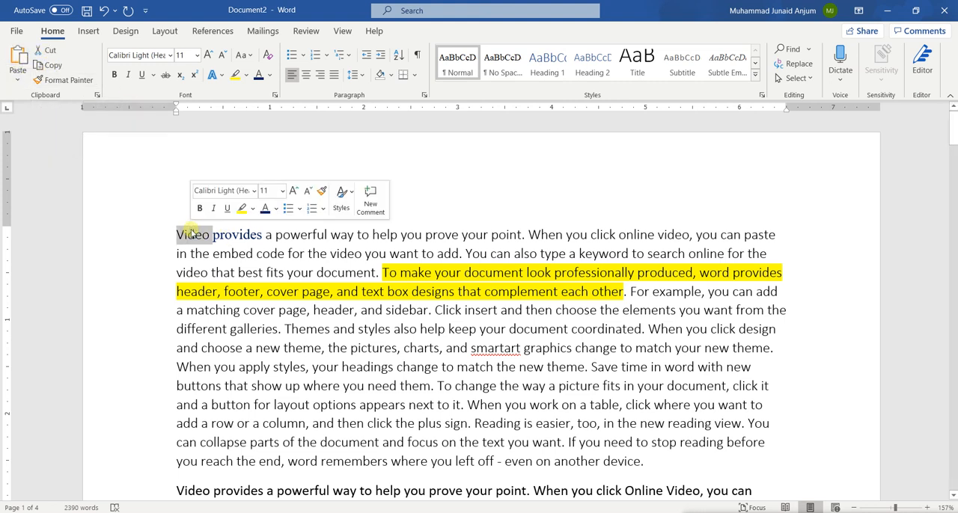
{"action": "left_click", "coordinate": [54, 67]}
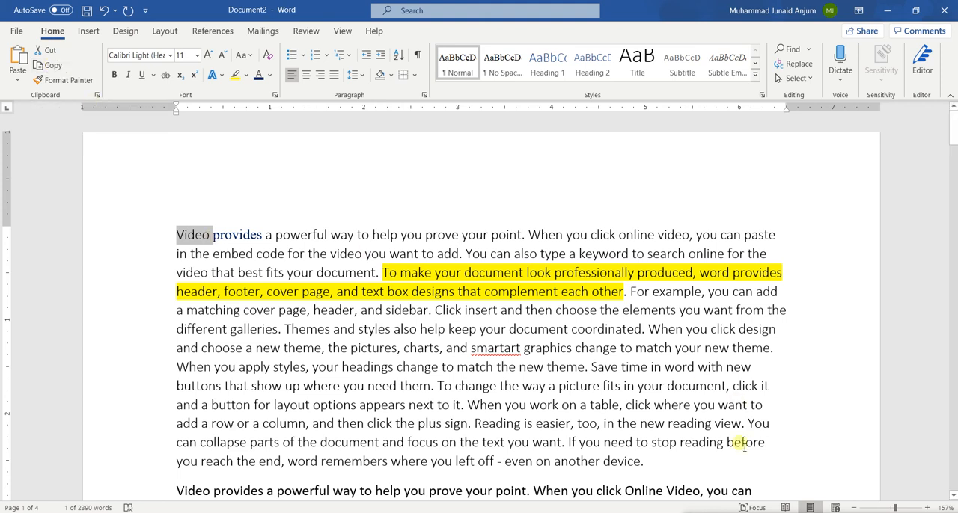
{"action": "left_click", "coordinate": [674, 463]}
{"action": "key", "text": "Return"}
{"action": "key", "text": "Return"}
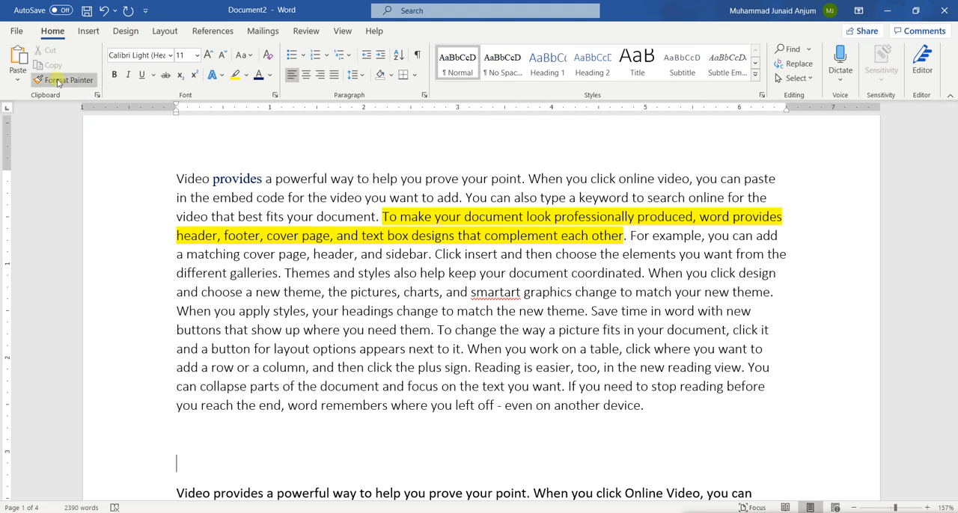
{"action": "left_click", "coordinate": [17, 60]}
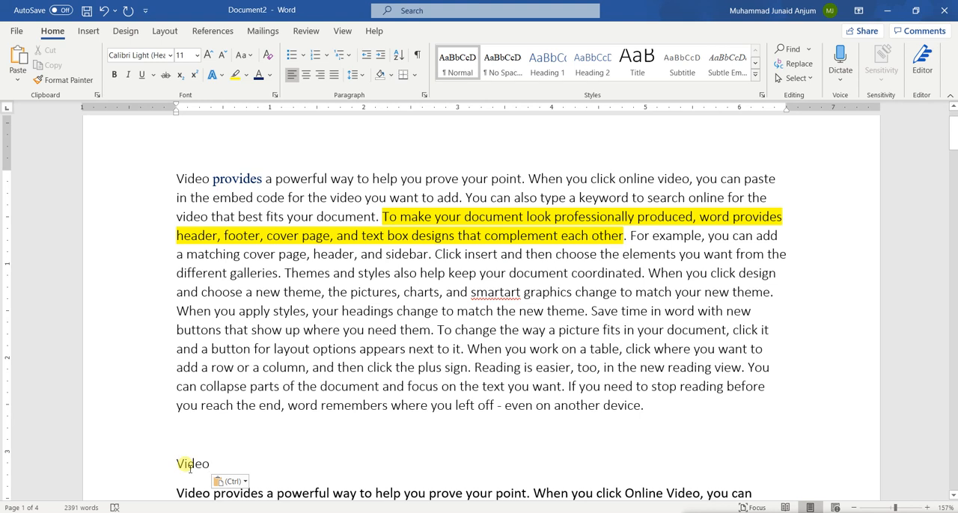
Delete the pasted word "Video" and the extra empty line, keeping one blank line below the first paragraph.
{"action": "key", "text": "BackSpace"}
{"action": "key", "text": "BackSpace"}
{"action": "key", "text": "BackSpace"}
{"action": "key", "text": "BackSpace"}
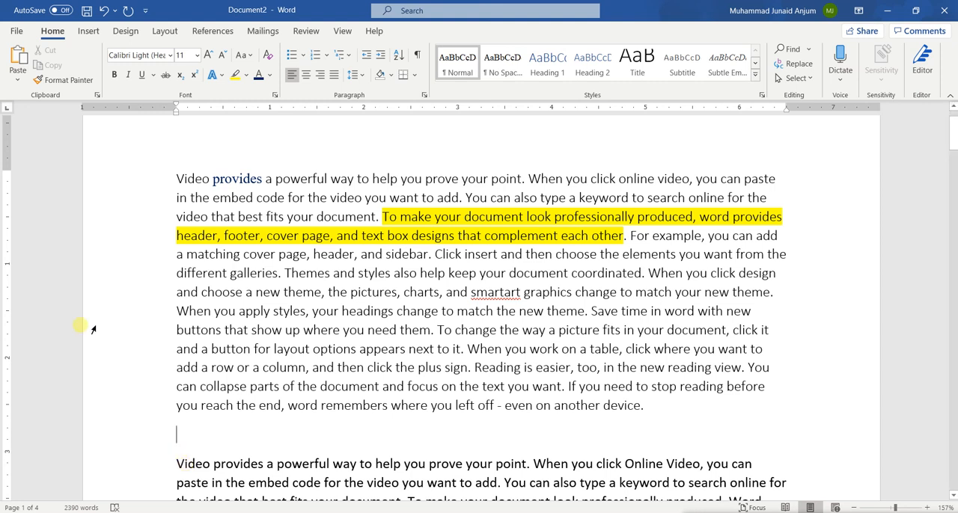
Move the word "Video" from the start of the first line to the empty line below the first paragraph.
{"action": "double_click", "coordinate": [189, 178]}
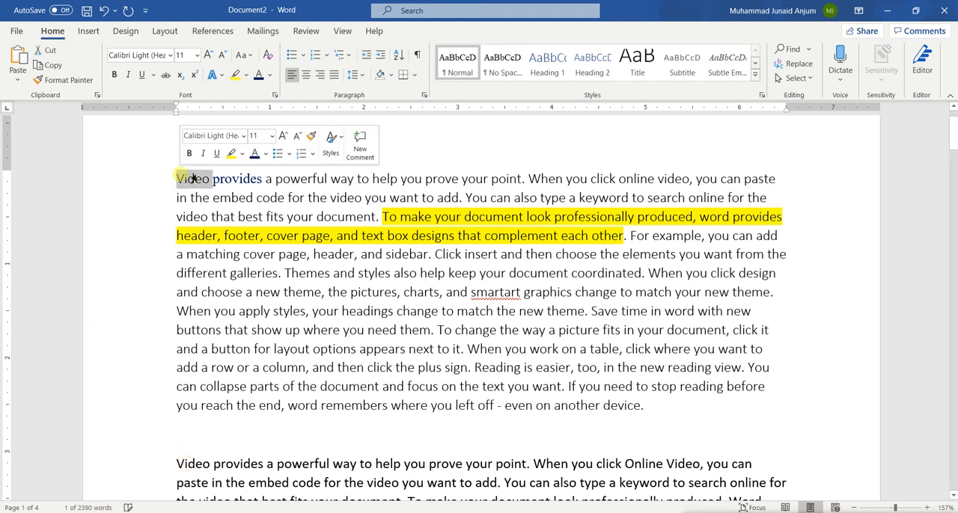
{"action": "key", "text": "Delete"}
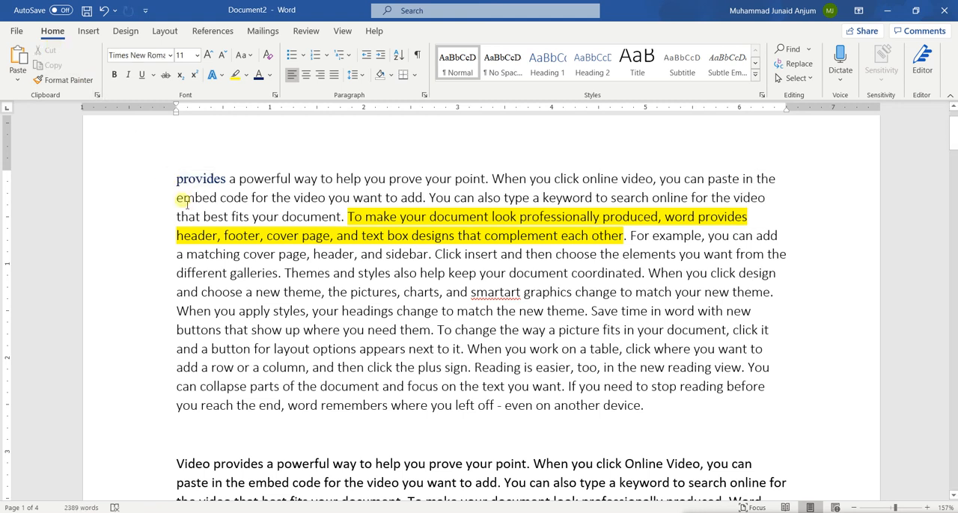
{"action": "left_click", "coordinate": [202, 445]}
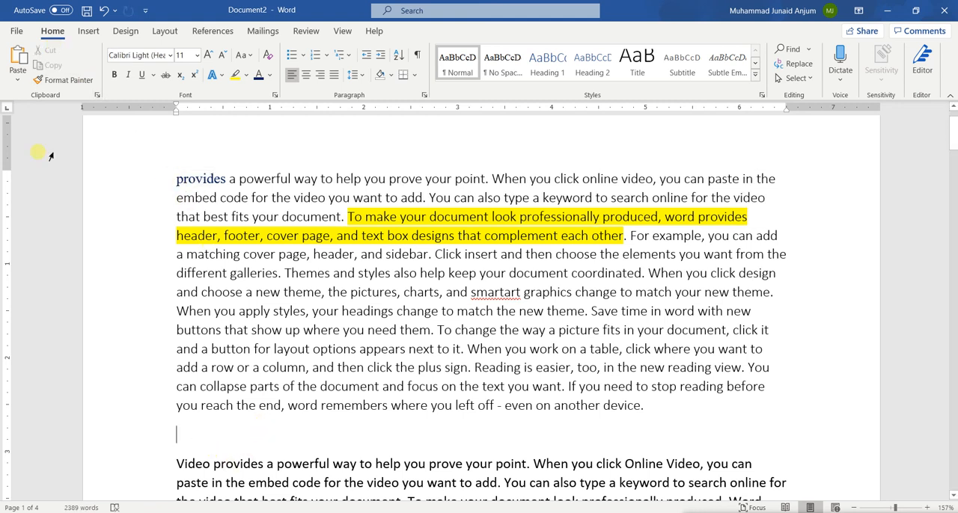
{"action": "left_click", "coordinate": [18, 60]}
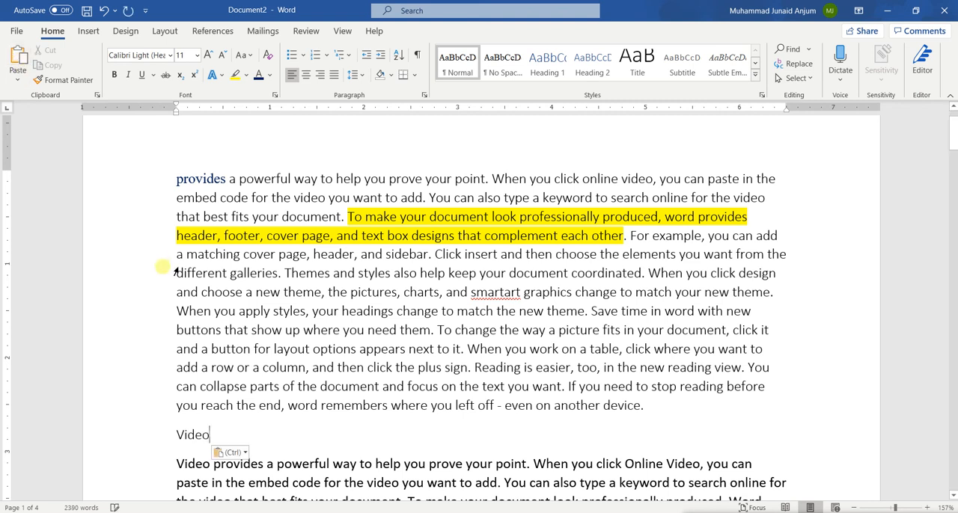
Undo moving the word "Video" so that it is back at the start of the first line.
{"action": "key", "text": "ctrl+z"}
{"action": "key", "text": "ctrl+z"}
{"action": "left_click", "coordinate": [275, 178]}
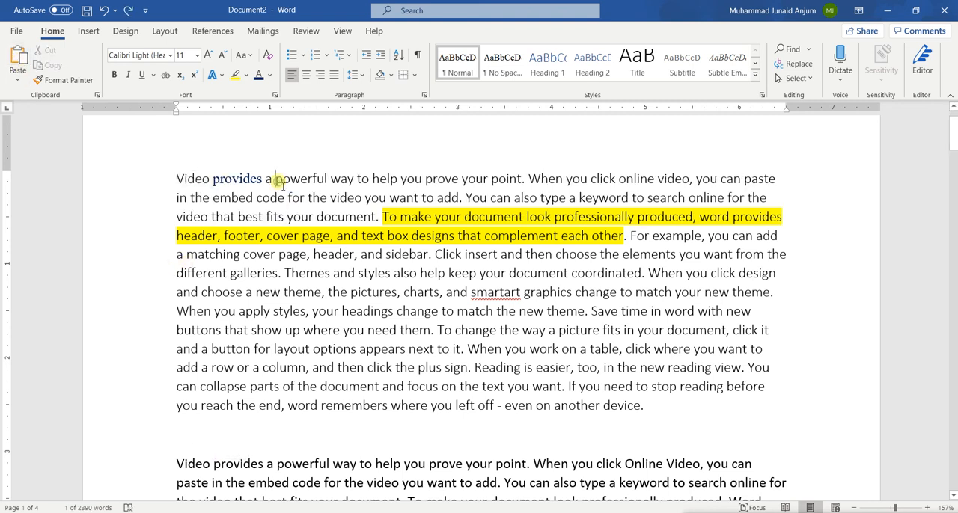
{"action": "left_click", "coordinate": [203, 180]}
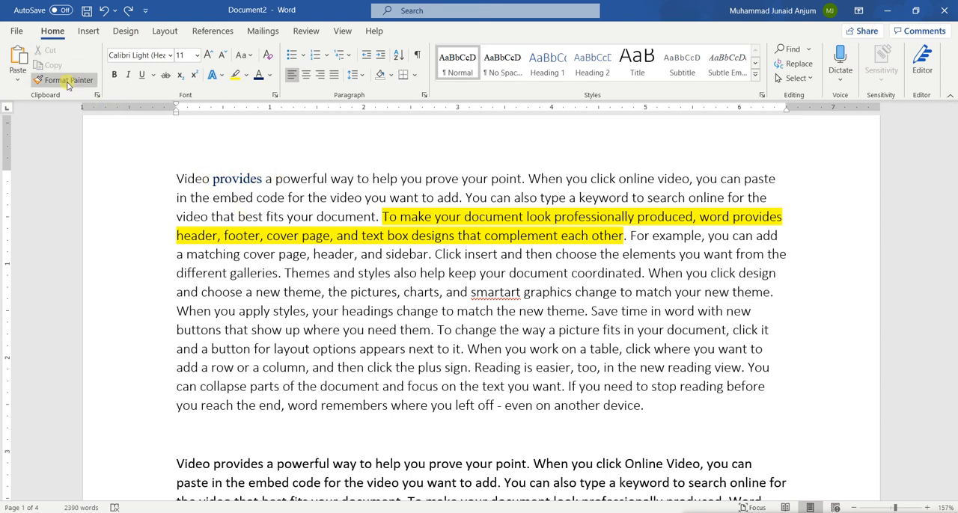
{"action": "left_click", "coordinate": [276, 178]}
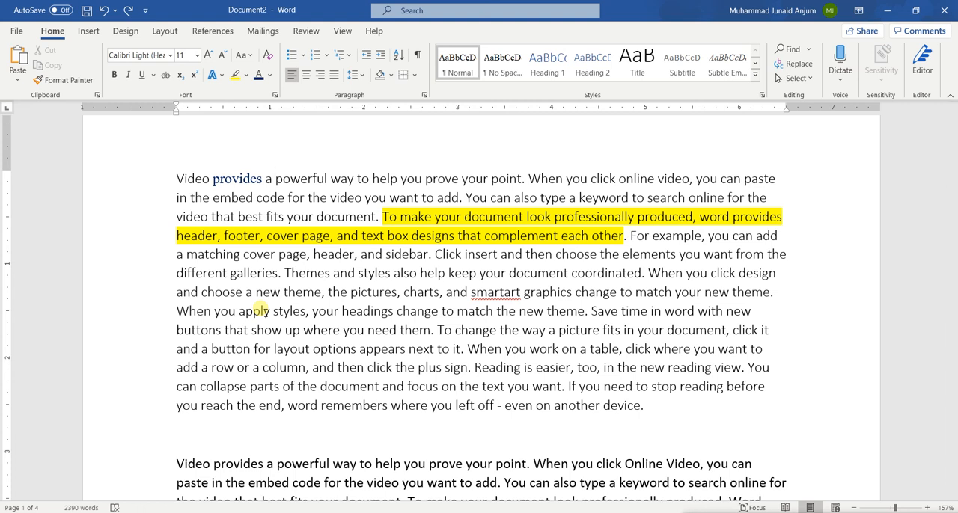
Apply an orange glow text effect to the word "provides" in the first line and clear the selection.
{"action": "double_click", "coordinate": [226, 177]}
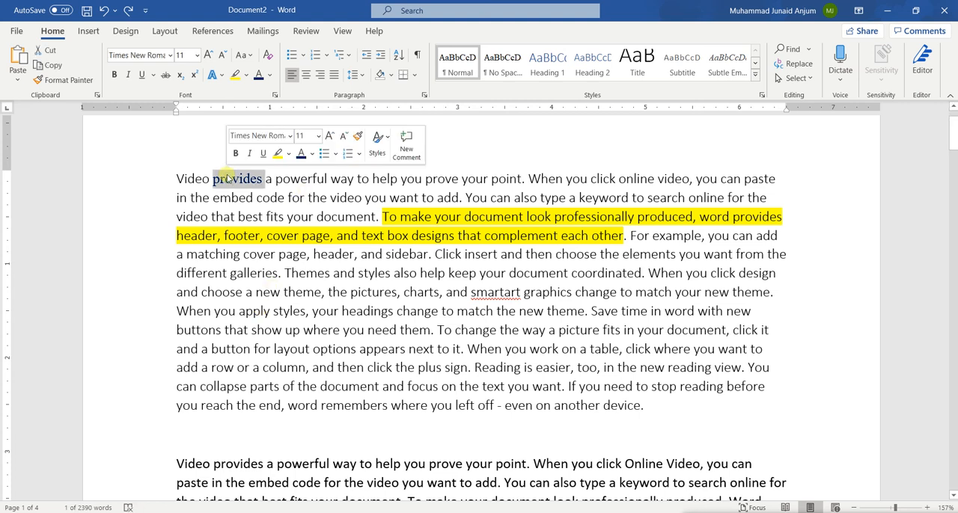
{"action": "scroll", "coordinate": [283, 255], "scroll_direction": "down", "scroll_amount": 2}
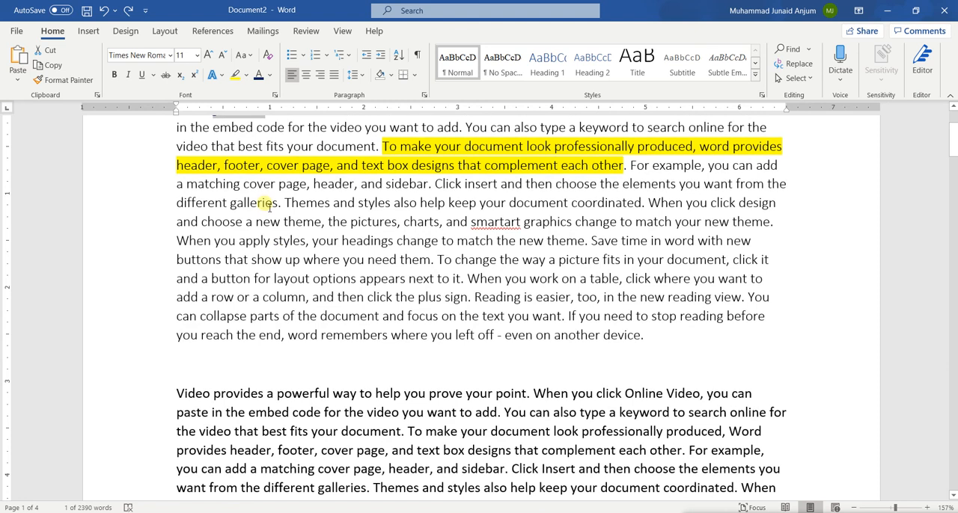
{"action": "scroll", "coordinate": [258, 180], "scroll_direction": "up", "scroll_amount": 3}
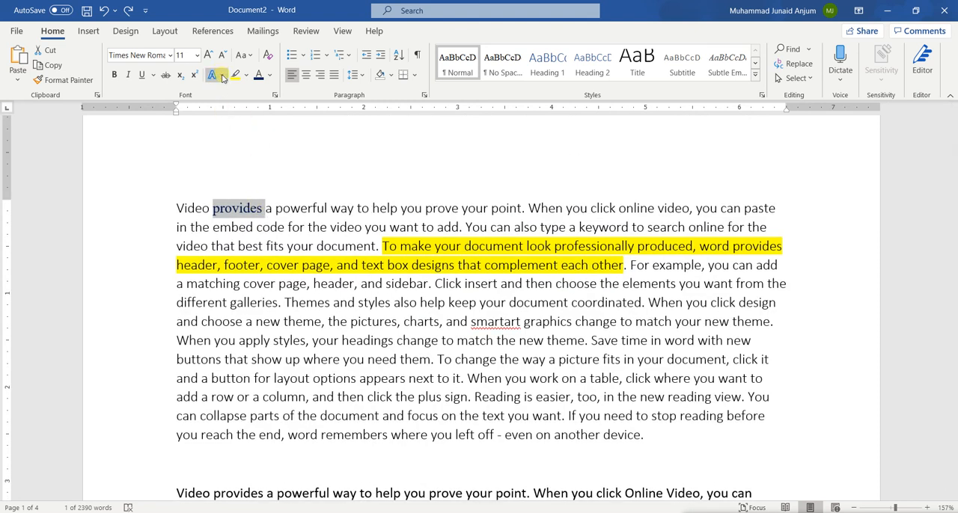
{"action": "left_click", "coordinate": [221, 75]}
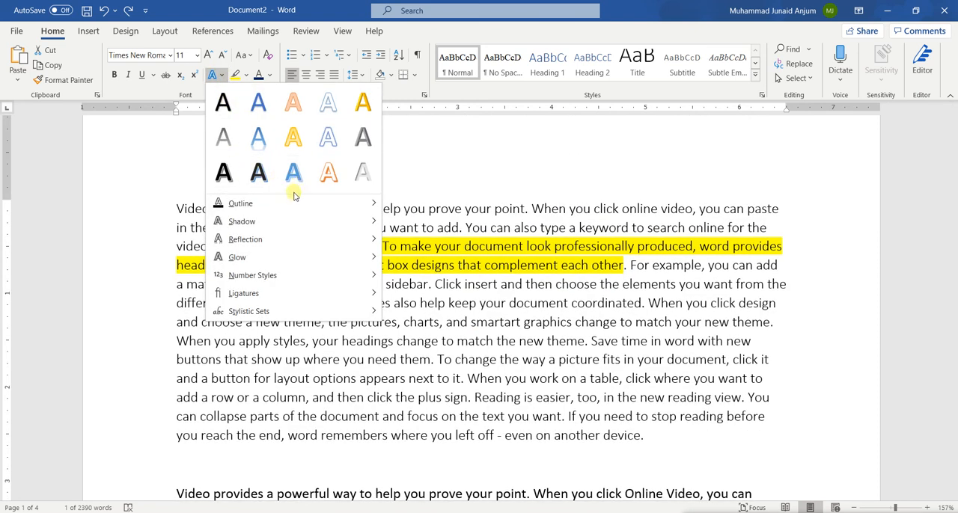
{"action": "mouse_move", "coordinate": [349, 241]}
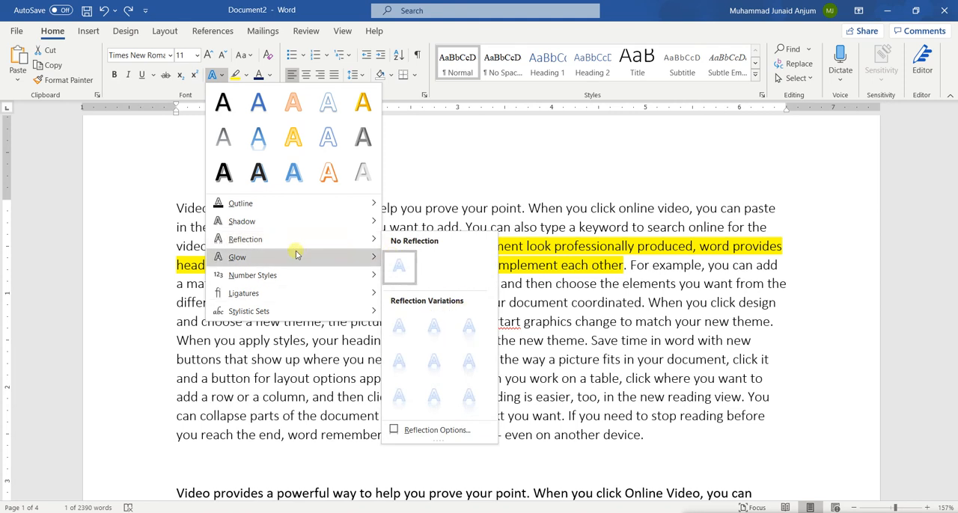
{"action": "mouse_move", "coordinate": [295, 257]}
{"action": "left_click", "coordinate": [426, 409]}
{"action": "left_click", "coordinate": [285, 330]}
{"action": "double_click", "coordinate": [233, 217]}
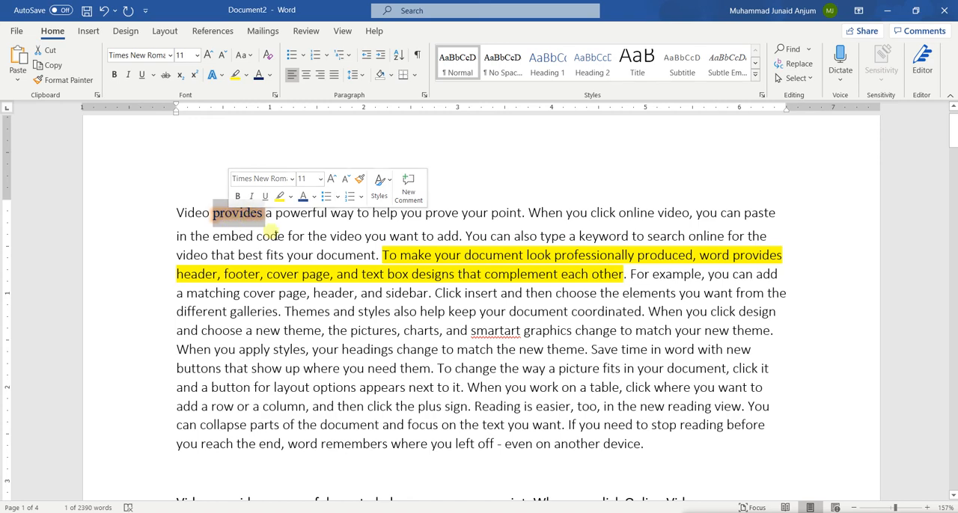
{"action": "scroll", "coordinate": [247, 247], "scroll_direction": "down", "scroll_amount": 5}
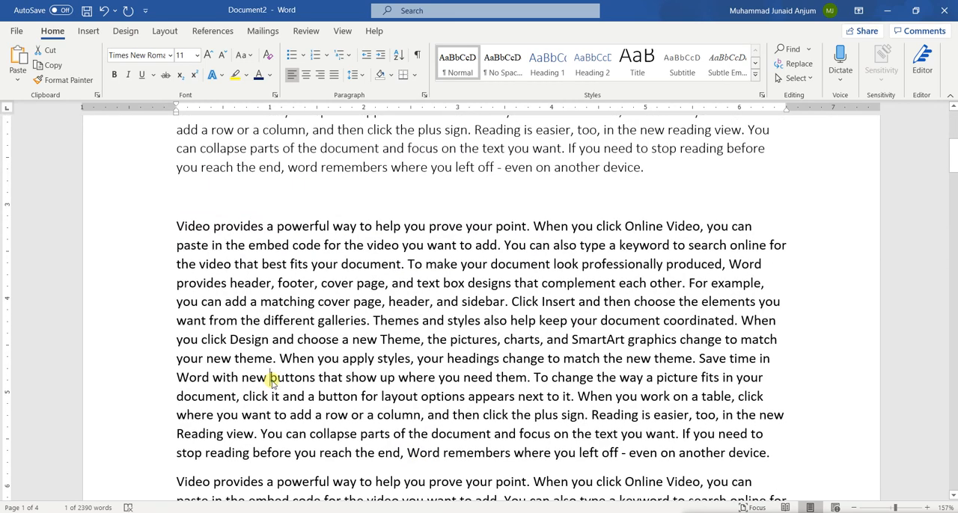
{"action": "triple_click", "coordinate": [271, 380]}
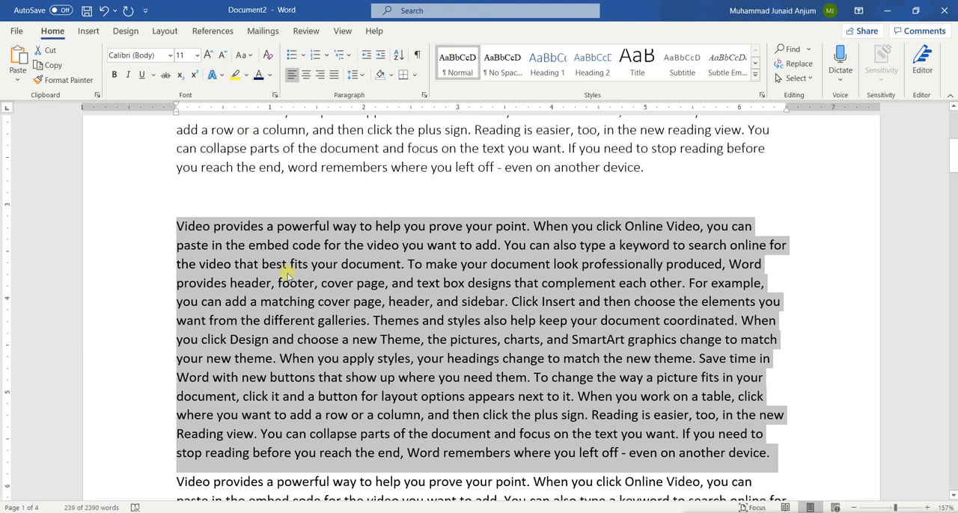
{"action": "scroll", "coordinate": [288, 276], "scroll_direction": "up", "scroll_amount": 5}
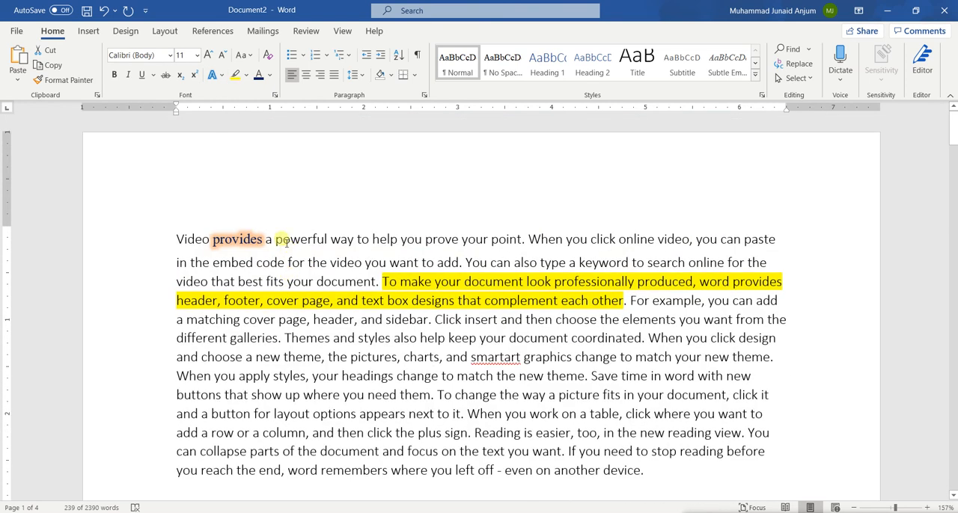
Copy the formatting of the word "provides" onto the whole second paragraph with Format Painter and clear the selection.
{"action": "double_click", "coordinate": [235, 237]}
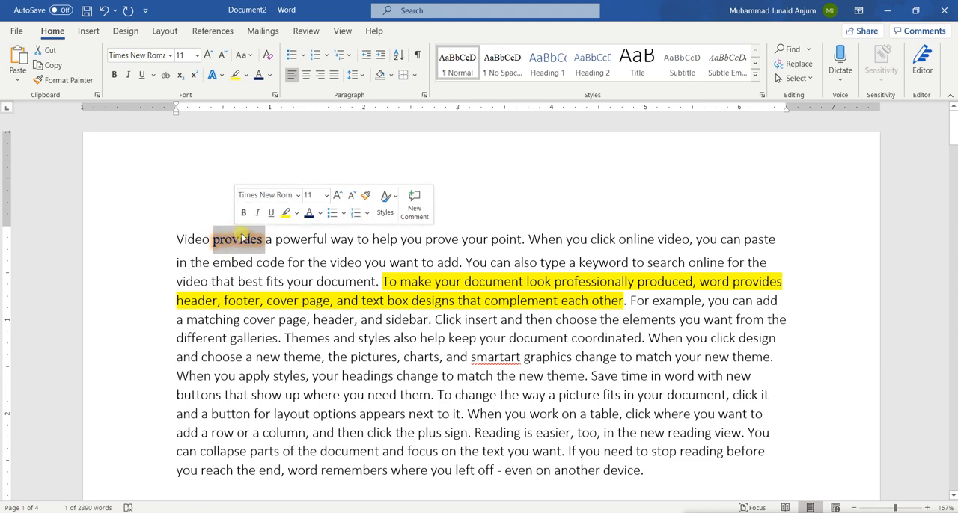
{"action": "left_click", "coordinate": [57, 83]}
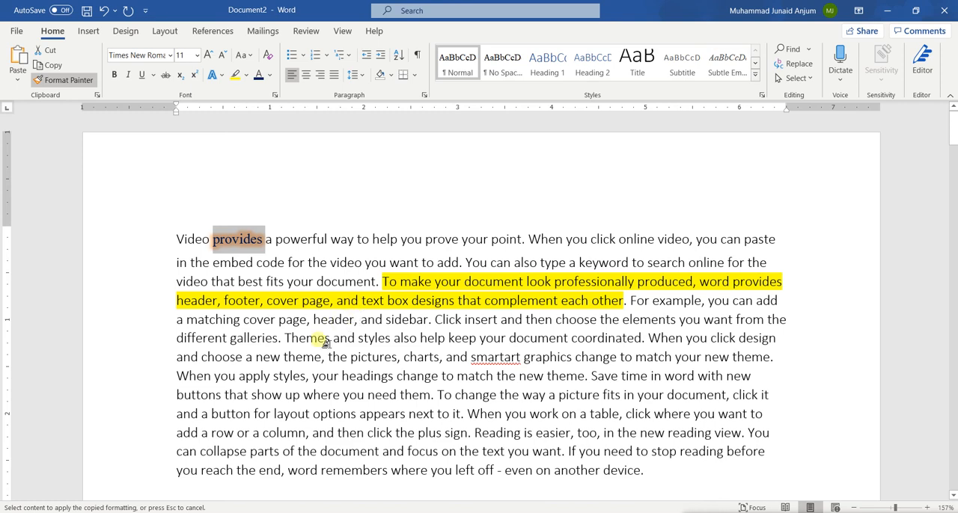
{"action": "scroll", "coordinate": [278, 393], "scroll_direction": "down", "scroll_amount": 6}
{"action": "scroll", "coordinate": [278, 374], "scroll_direction": "down", "scroll_amount": 1}
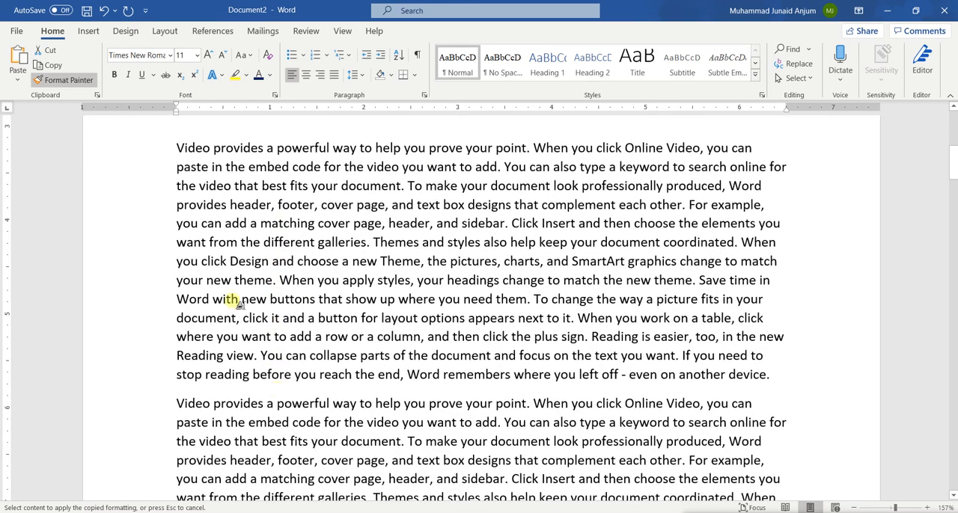
{"action": "scroll", "coordinate": [214, 162], "scroll_direction": "up", "scroll_amount": 6}
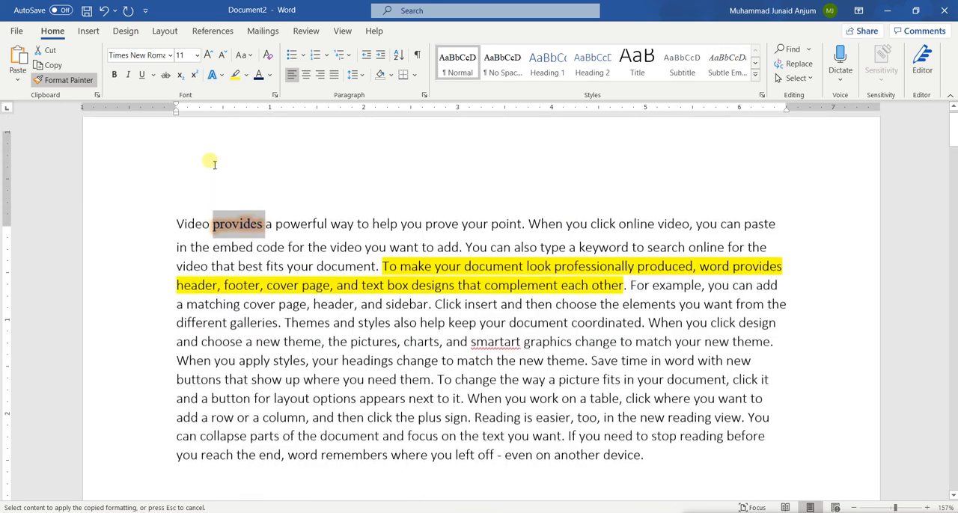
{"action": "scroll", "coordinate": [240, 241], "scroll_direction": "down", "scroll_amount": 7}
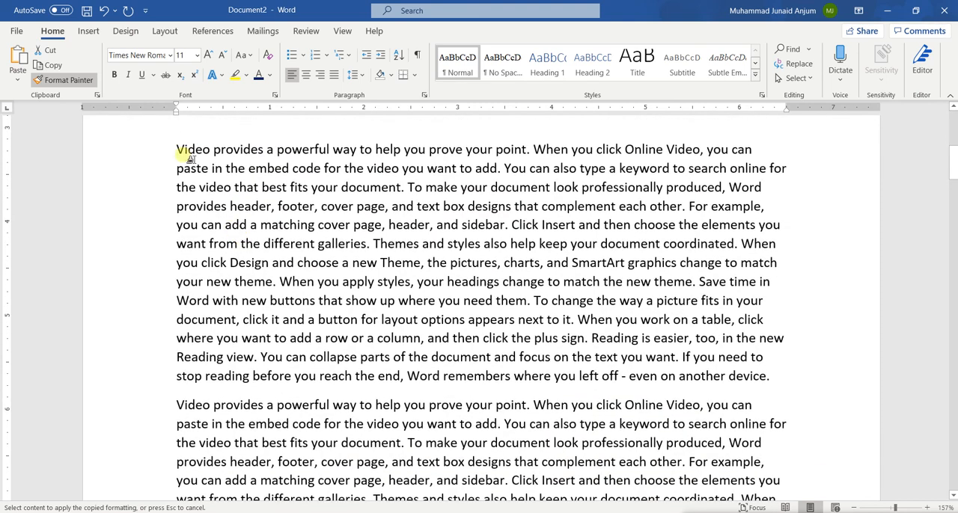
{"action": "mouse_move", "coordinate": [196, 152]}
{"action": "left_mouse_down"}
{"action": "mouse_move", "coordinate": [421, 249]}
{"action": "mouse_move", "coordinate": [597, 357]}
{"action": "mouse_move", "coordinate": [771, 376]}
{"action": "left_mouse_up"}
{"action": "scroll", "coordinate": [510, 353], "scroll_direction": "down", "scroll_amount": 2}
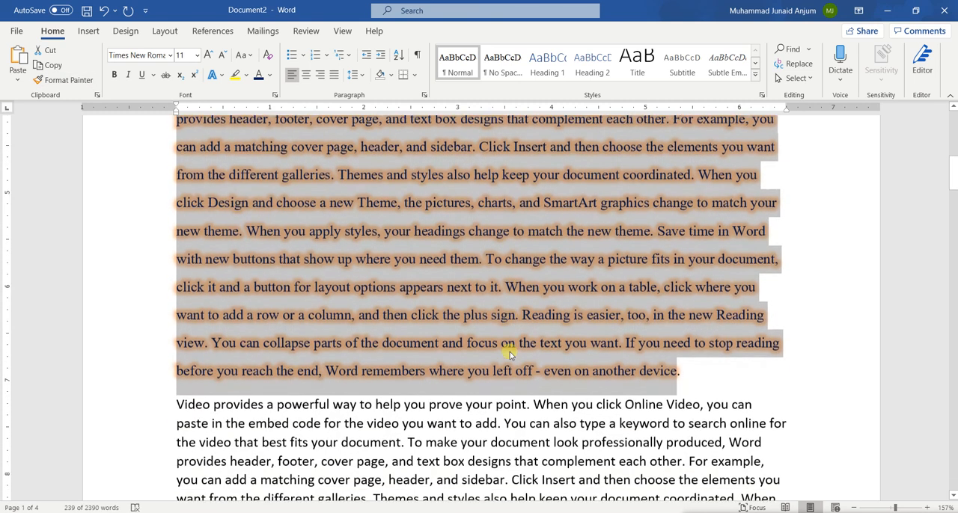
{"action": "left_click", "coordinate": [445, 283]}
Compare the formatting of the word "provides" in the first paragraph with that of the second paragraph.
{"action": "scroll", "coordinate": [444, 283], "scroll_direction": "up", "scroll_amount": 8}
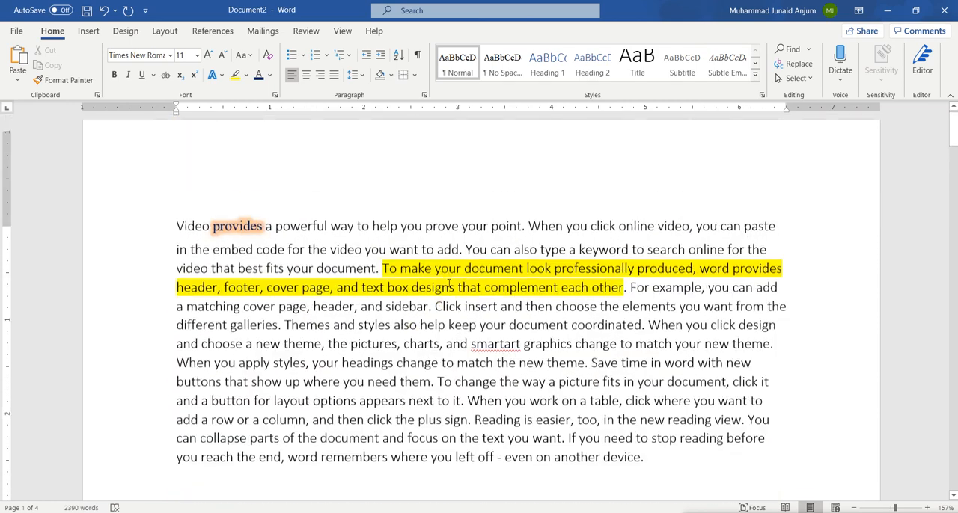
{"action": "scroll", "coordinate": [411, 398], "scroll_direction": "down", "scroll_amount": 3}
{"action": "scroll", "coordinate": [412, 397], "scroll_direction": "down", "scroll_amount": 5}
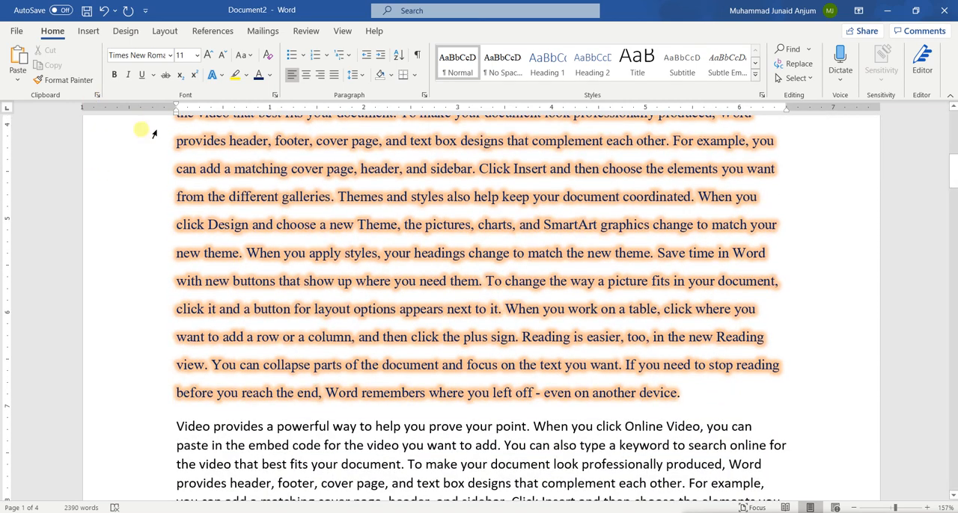
{"action": "scroll", "coordinate": [336, 252], "scroll_direction": "up", "scroll_amount": 4}
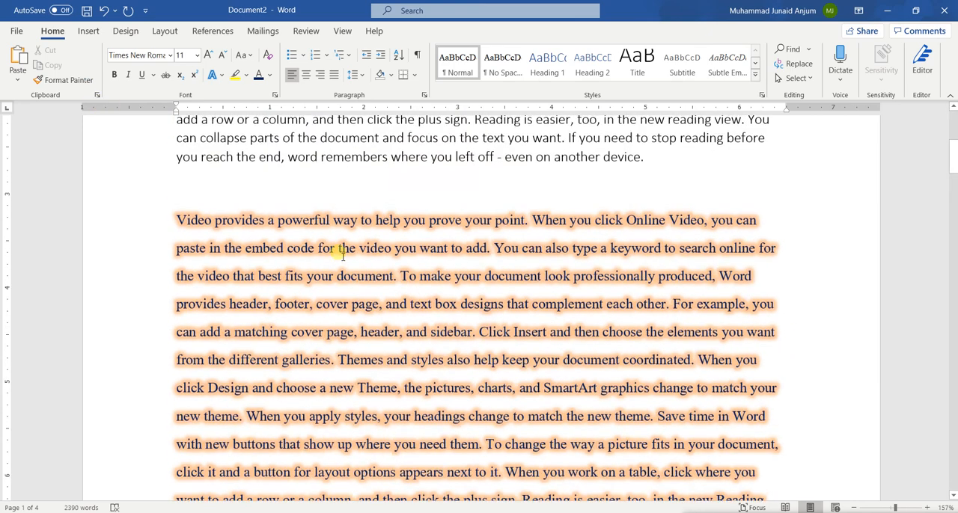
{"action": "scroll", "coordinate": [333, 253], "scroll_direction": "up", "scroll_amount": 3}
{"action": "scroll", "coordinate": [337, 255], "scroll_direction": "down", "scroll_amount": 7}
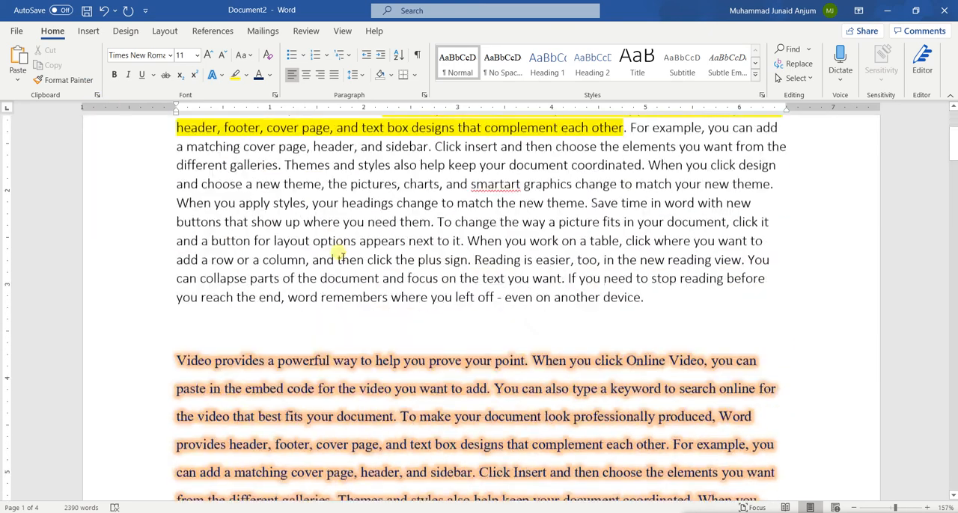
{"action": "scroll", "coordinate": [342, 256], "scroll_direction": "down", "scroll_amount": 1}
{"action": "scroll", "coordinate": [336, 256], "scroll_direction": "up", "scroll_amount": 2}
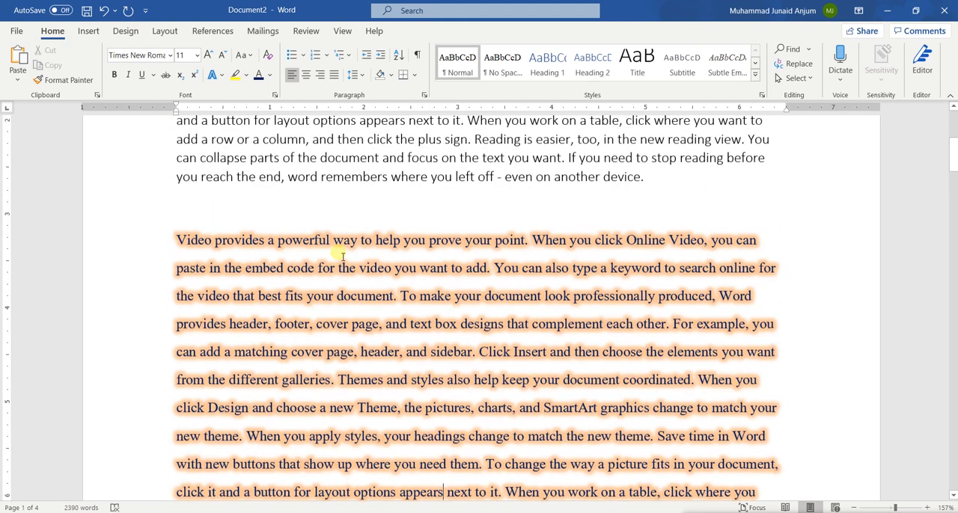
{"action": "scroll", "coordinate": [338, 252], "scroll_direction": "down", "scroll_amount": 1}
{"action": "scroll", "coordinate": [342, 256], "scroll_direction": "up", "scroll_amount": 1}
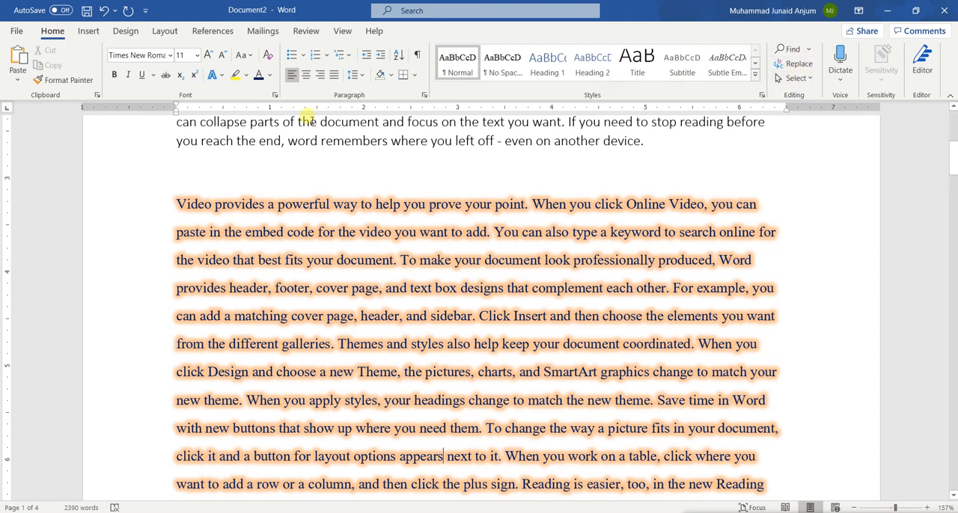
{"action": "left_click", "coordinate": [89, 32]}
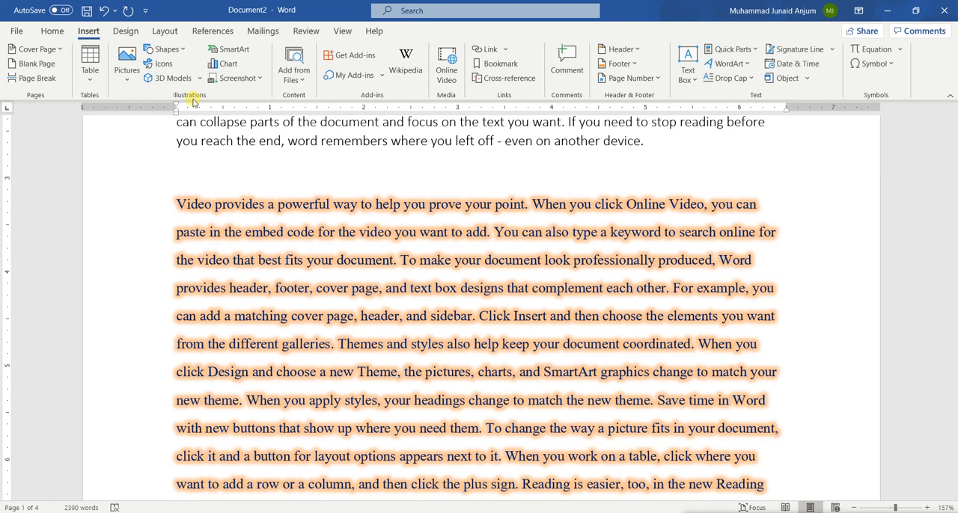
{"action": "left_click", "coordinate": [124, 31]}
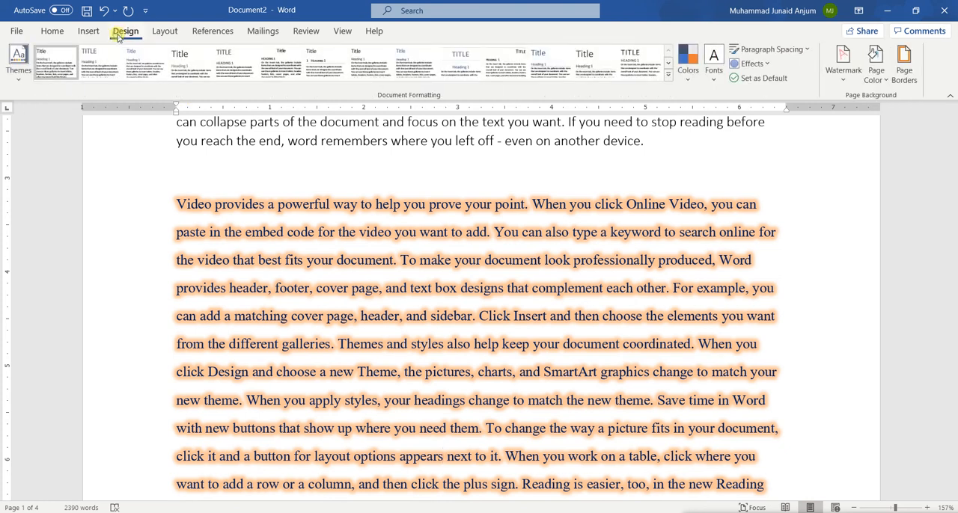
{"action": "left_click", "coordinate": [164, 32]}
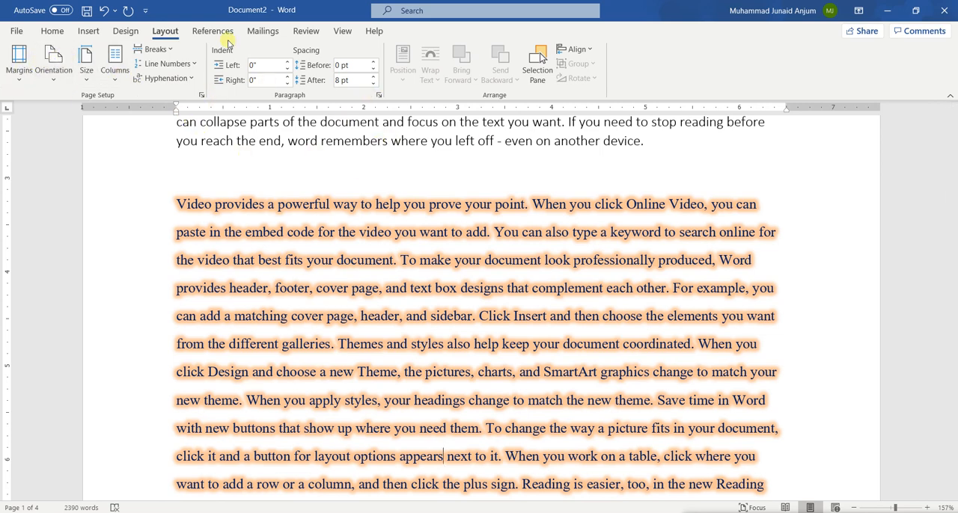
Review the formatted first and second paragraphs on page 1 and bring the basic font and paragraph formatting commands back into view.
{"action": "scroll", "coordinate": [310, 270], "scroll_direction": "down", "scroll_amount": 4}
{"action": "scroll", "coordinate": [314, 299], "scroll_direction": "up", "scroll_amount": 9}
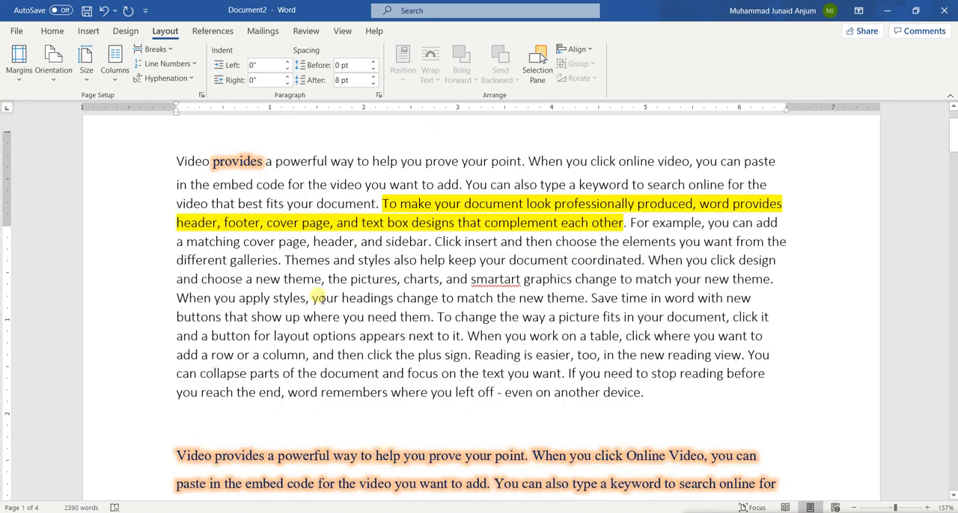
{"action": "scroll", "coordinate": [321, 299], "scroll_direction": "down", "scroll_amount": 5}
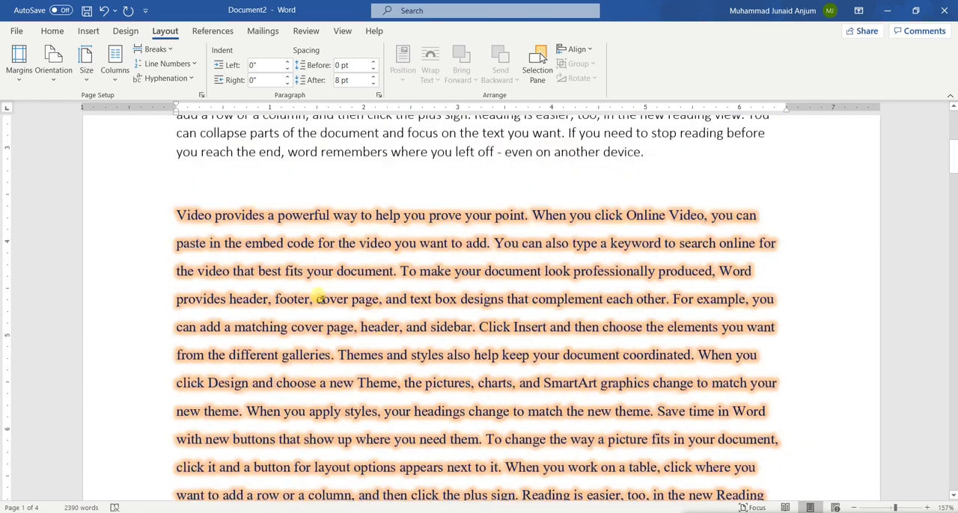
{"action": "scroll", "coordinate": [321, 299], "scroll_direction": "up", "scroll_amount": 5}
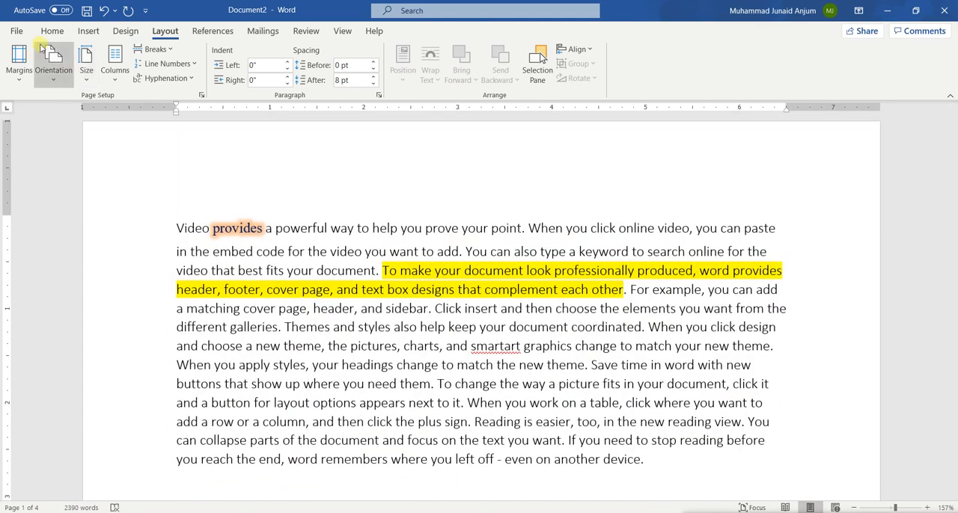
{"action": "left_click", "coordinate": [39, 32]}
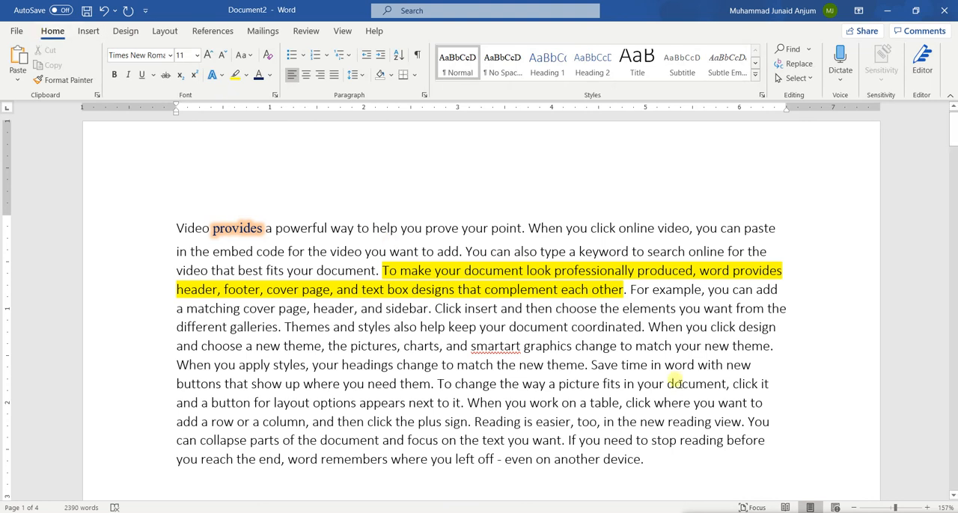
{"action": "scroll", "coordinate": [577, 380], "scroll_direction": "down", "scroll_amount": 1}
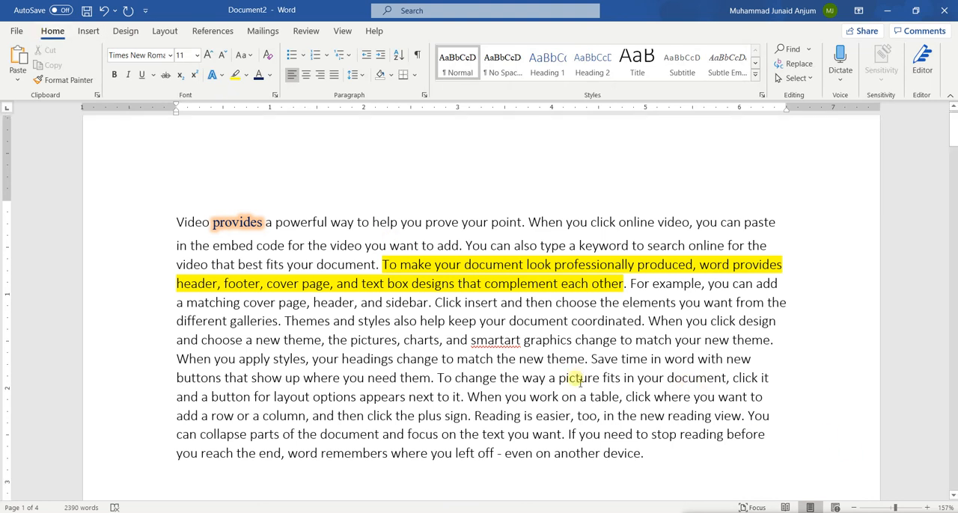
{"action": "scroll", "coordinate": [579, 379], "scroll_direction": "down", "scroll_amount": 5}
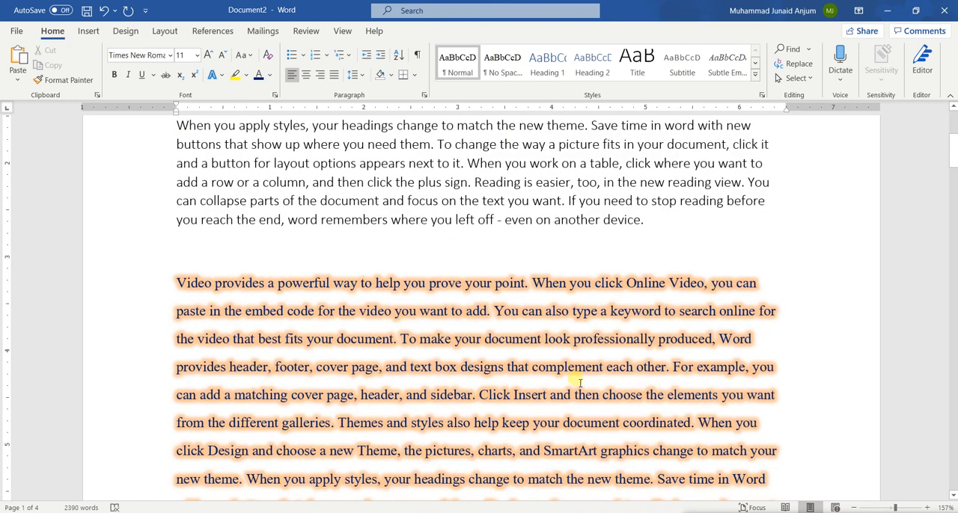
{"action": "scroll", "coordinate": [579, 383], "scroll_direction": "up", "scroll_amount": 5}
{"action": "scroll", "coordinate": [579, 383], "scroll_direction": "down", "scroll_amount": 3}
{"action": "scroll", "coordinate": [579, 383], "scroll_direction": "down", "scroll_amount": 1}
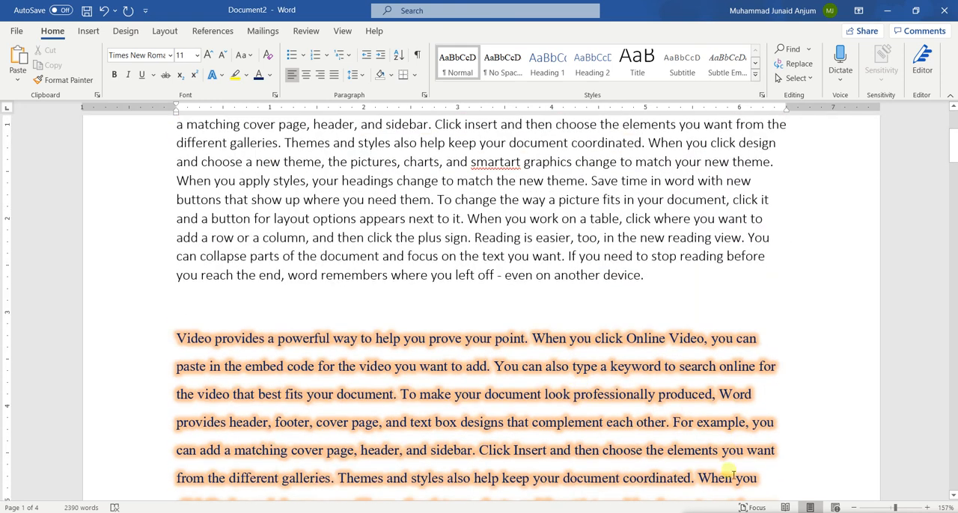